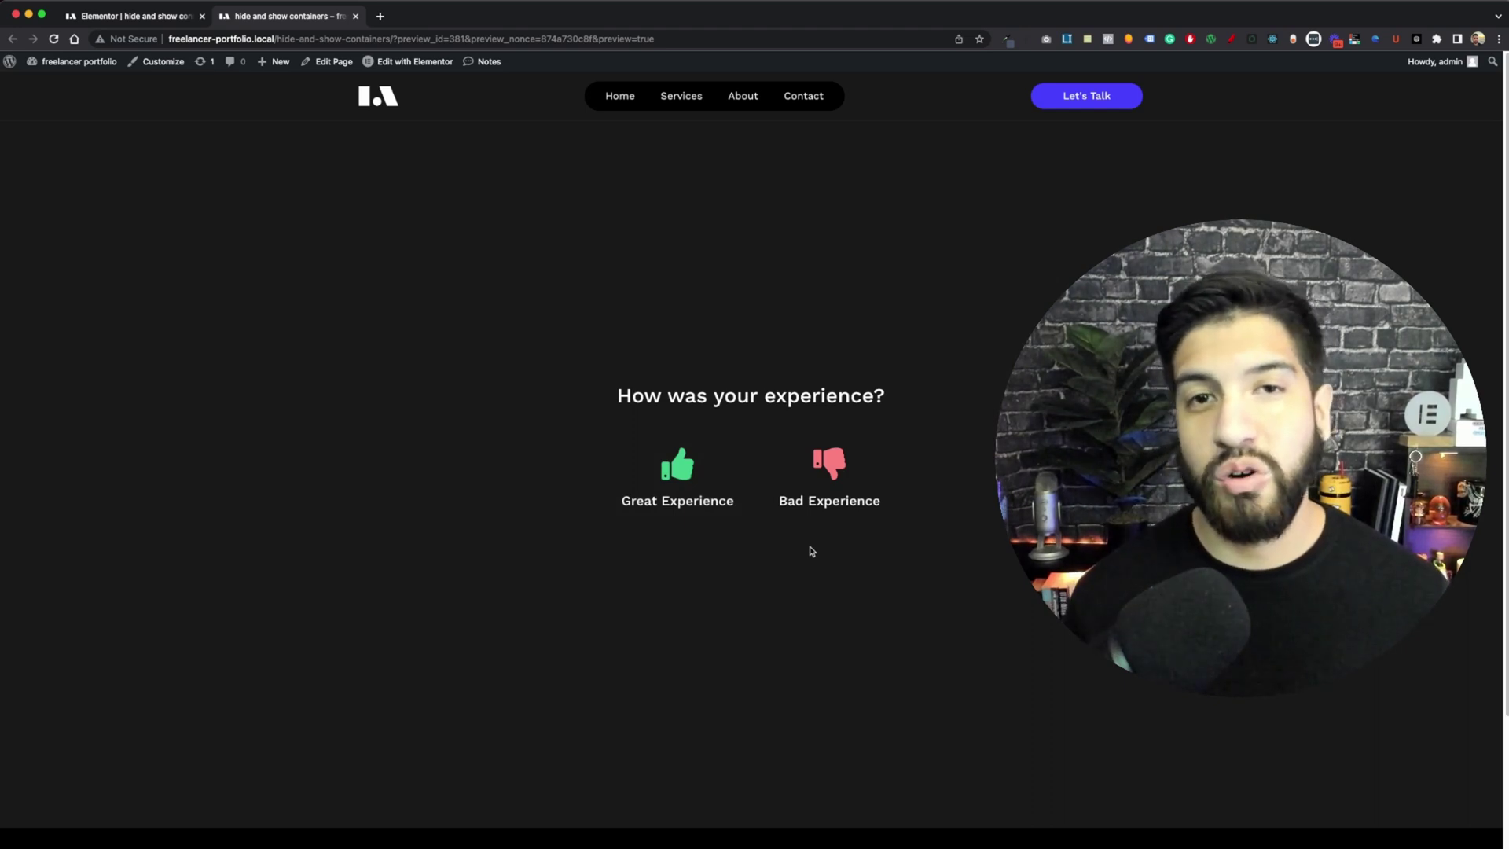
Try the Great Experience and Bad Experience options on the finished preview page, reloading it between the two.
click(700, 505)
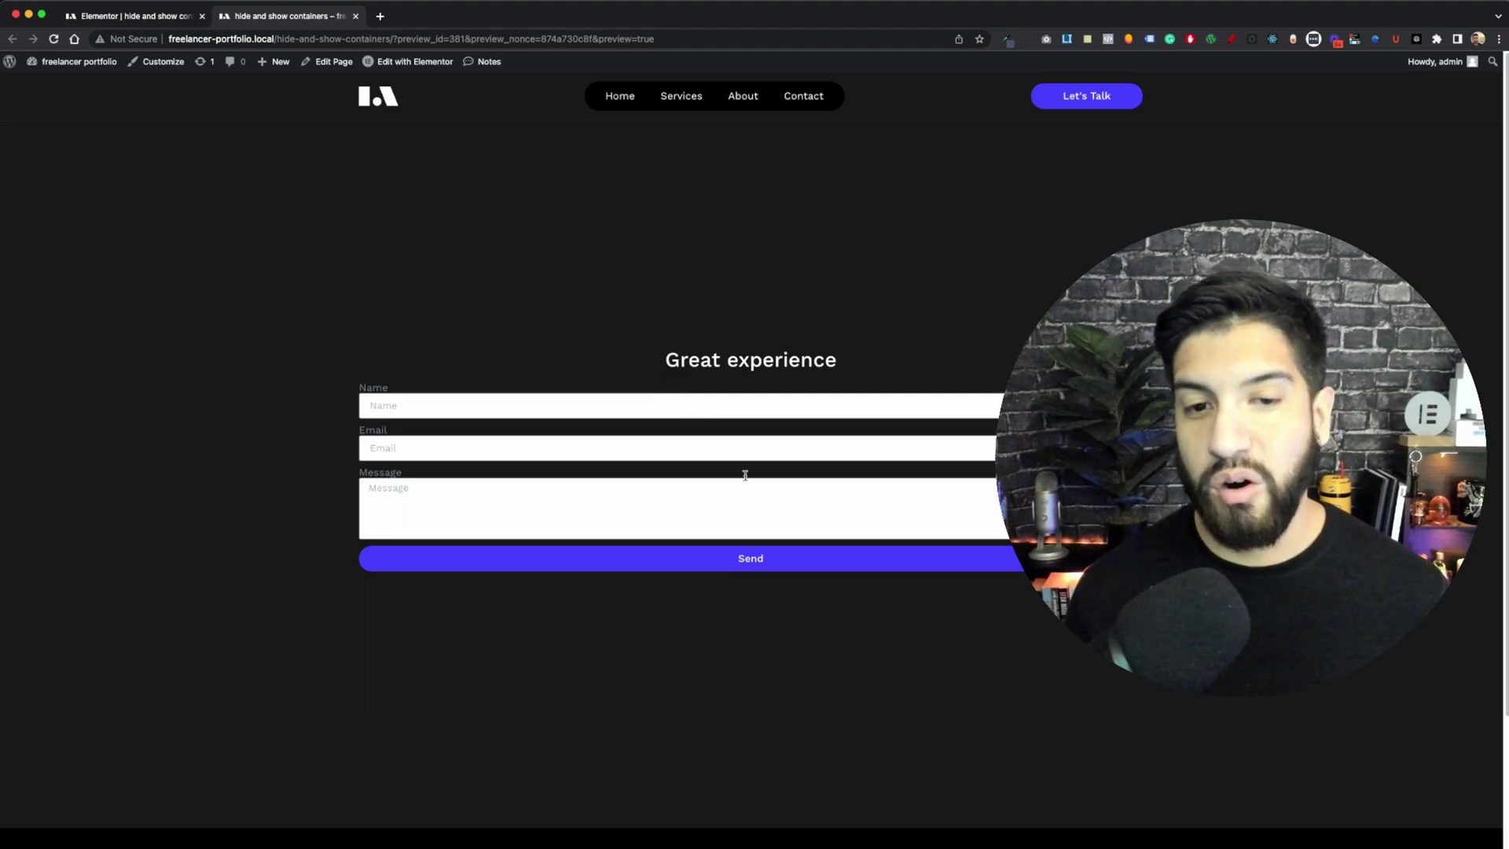
click(55, 39)
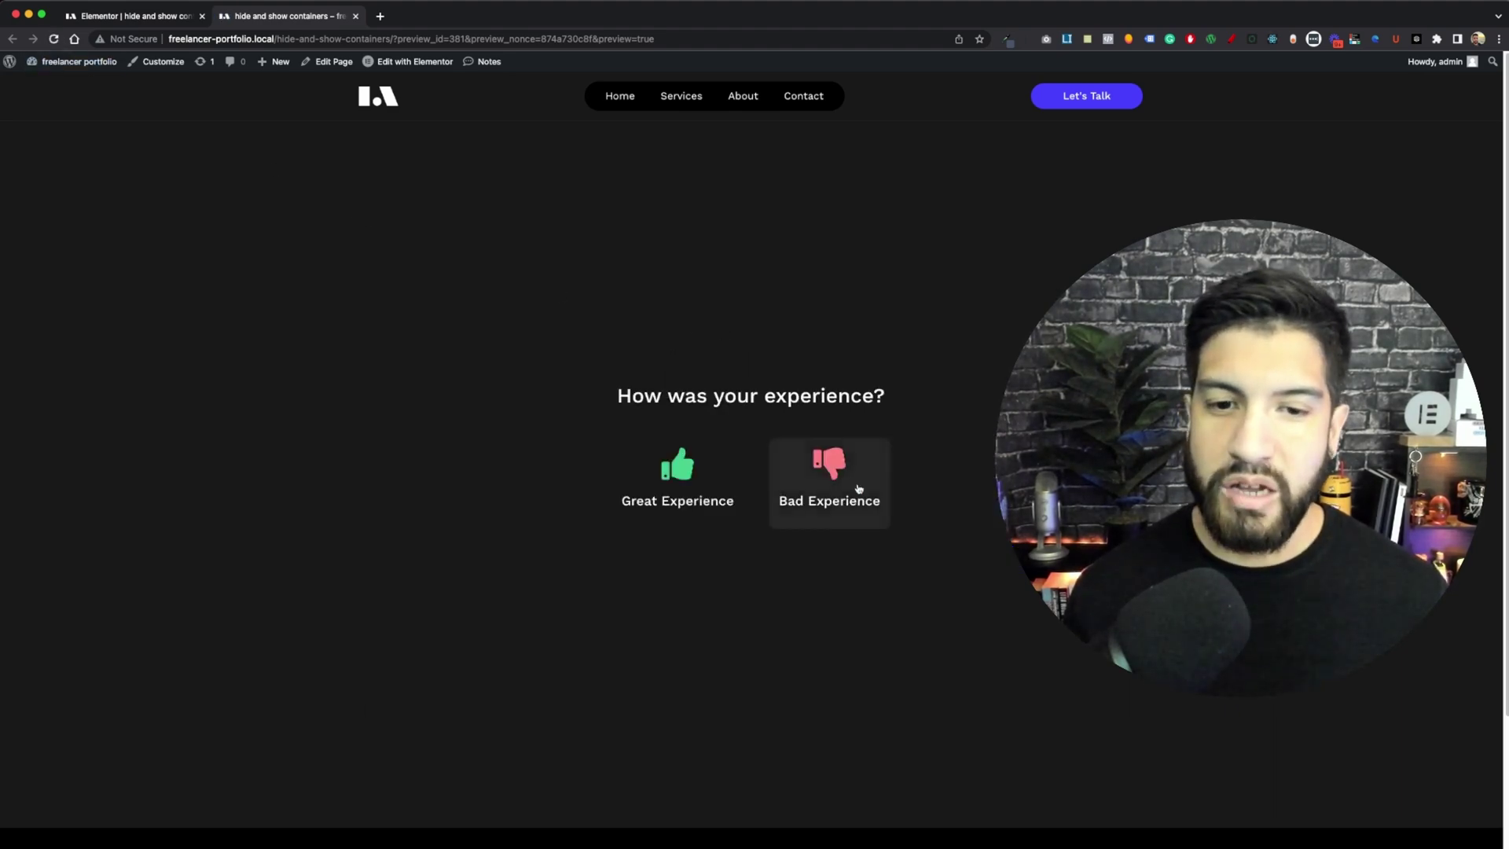
click(837, 478)
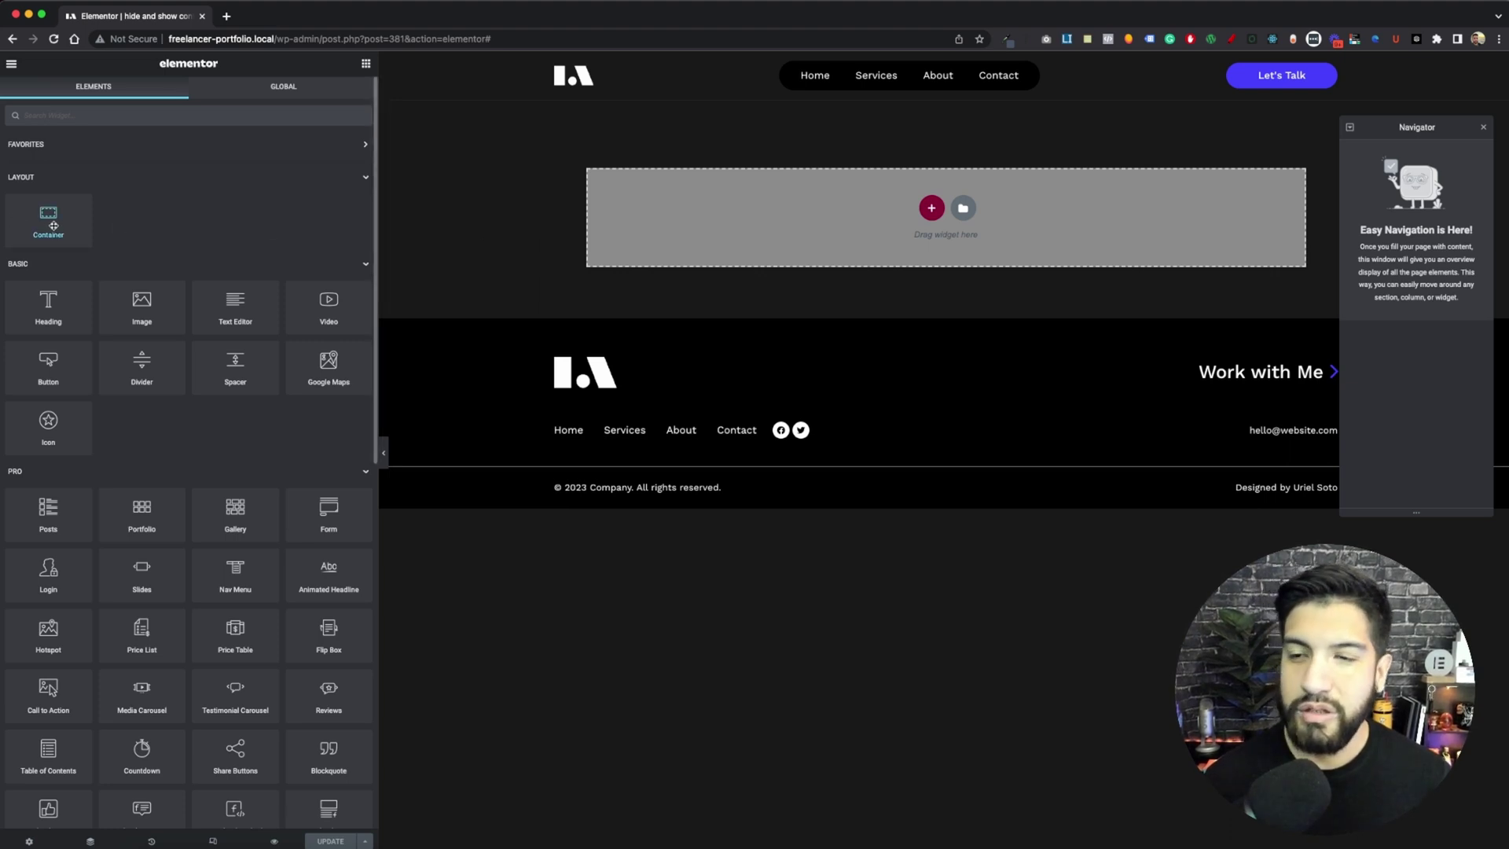
Add a container to the empty page and nest a second container inside it.
drag(54, 226, 768, 221)
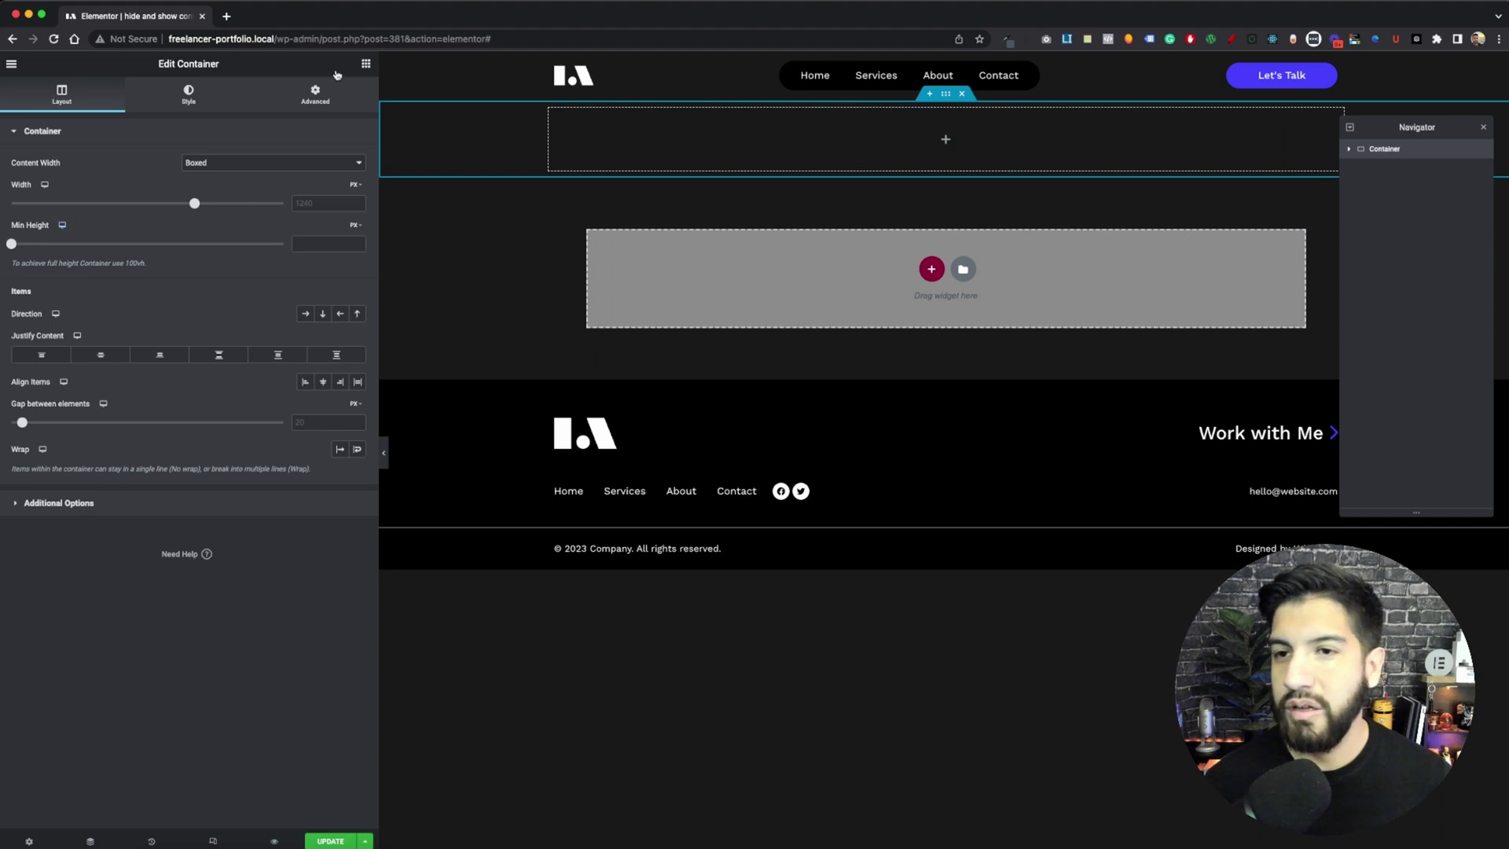
click(365, 64)
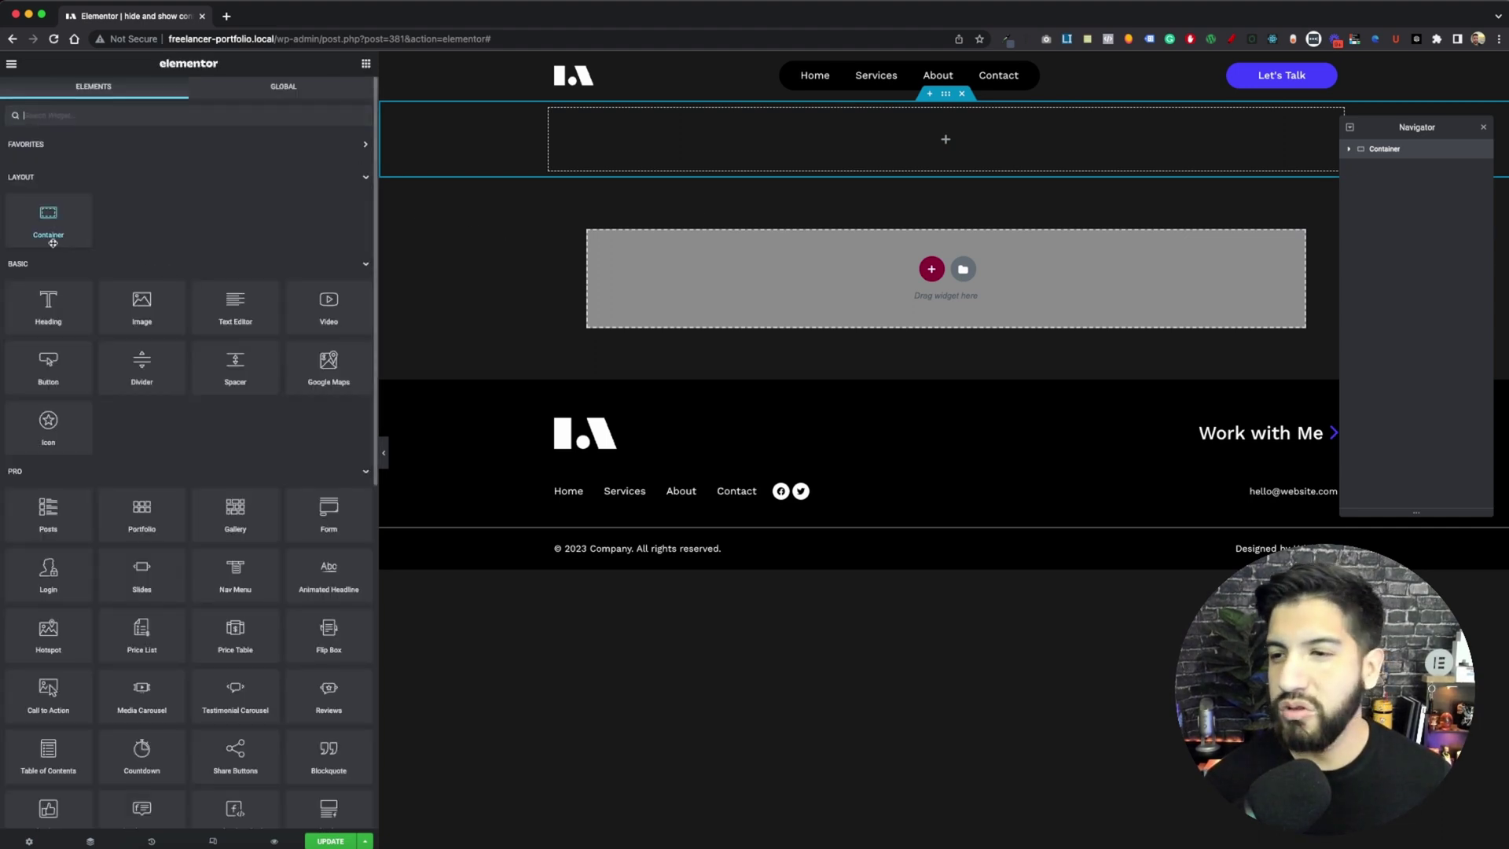
drag(52, 237, 813, 148)
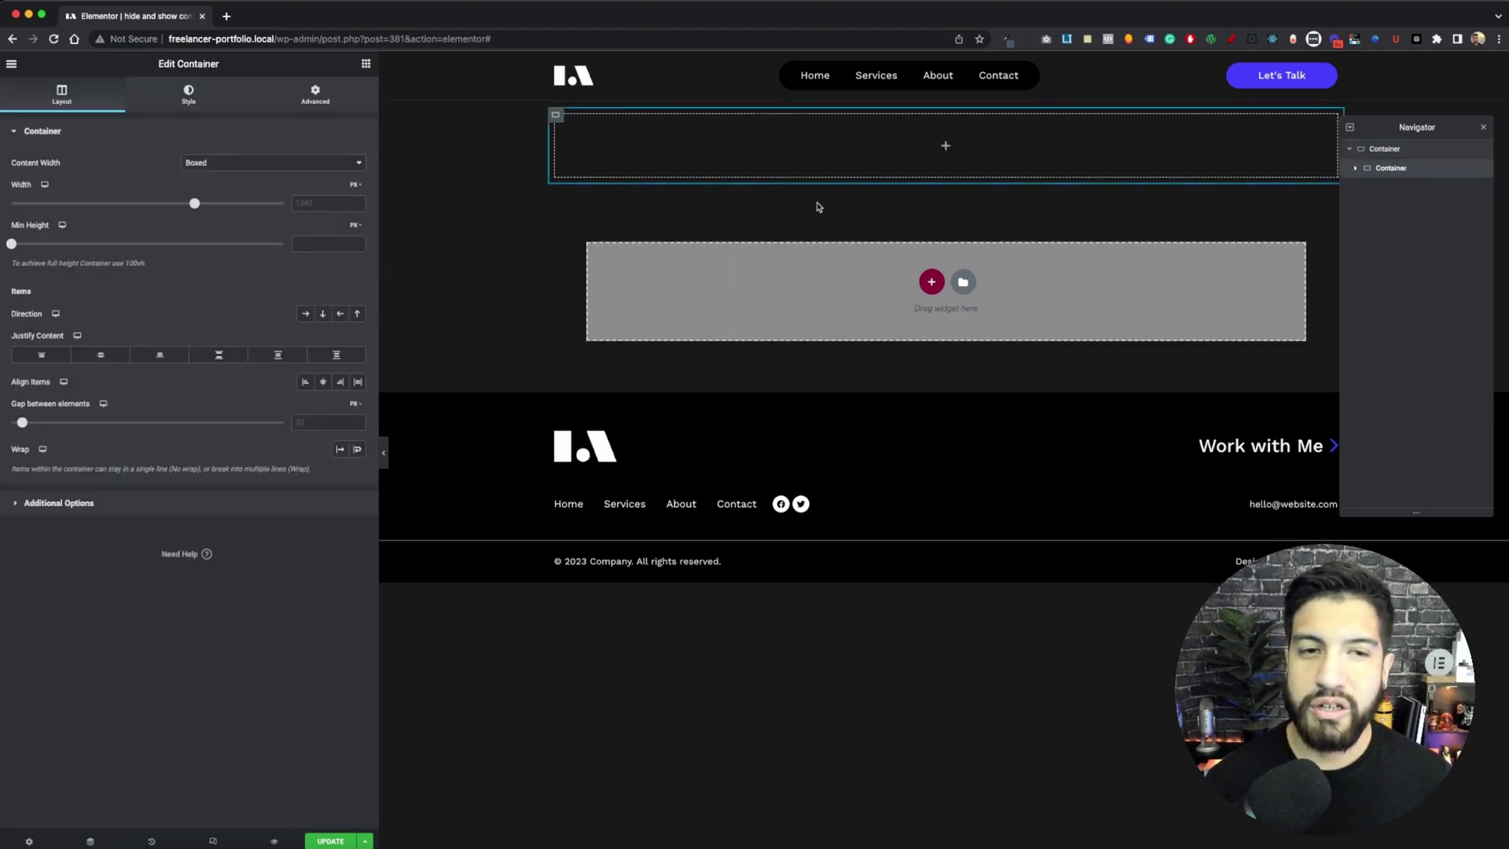
Duplicate the nested container twice so that the parent holds three inner containers.
right_click(1442, 173)
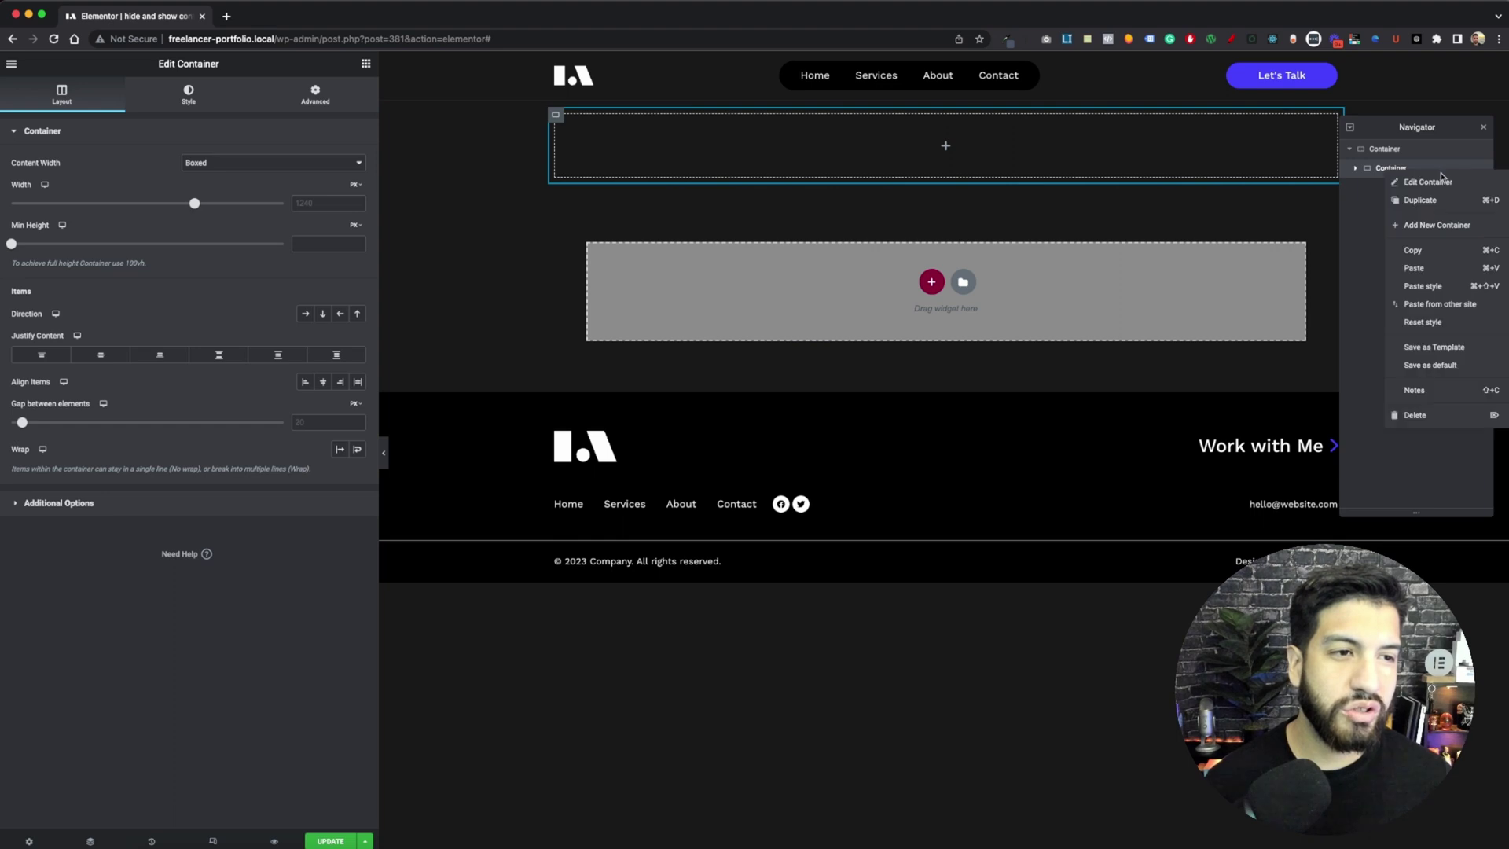
click(1440, 198)
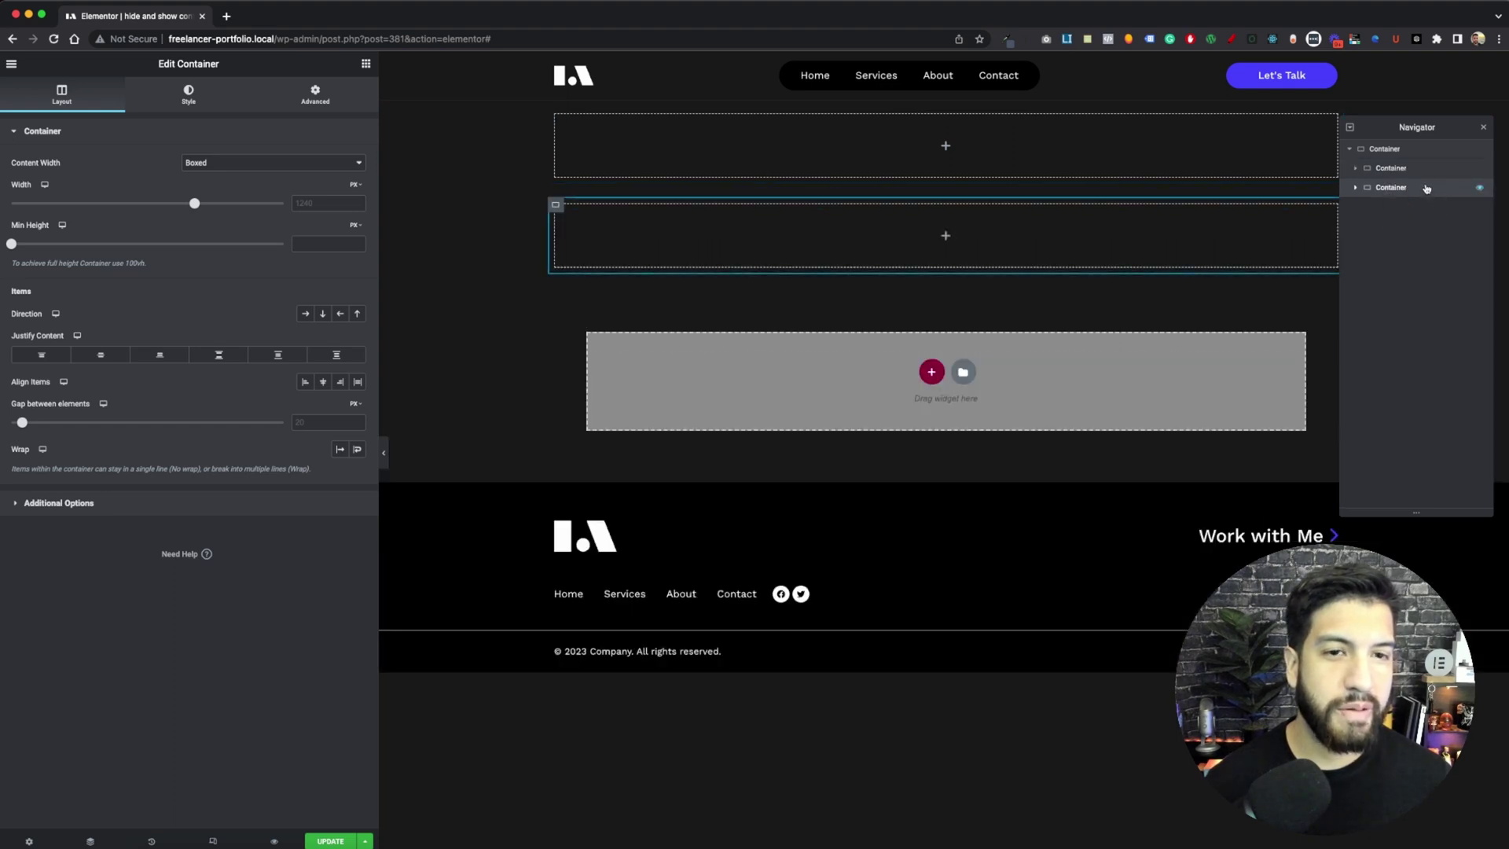
right_click(1426, 190)
click(1432, 216)
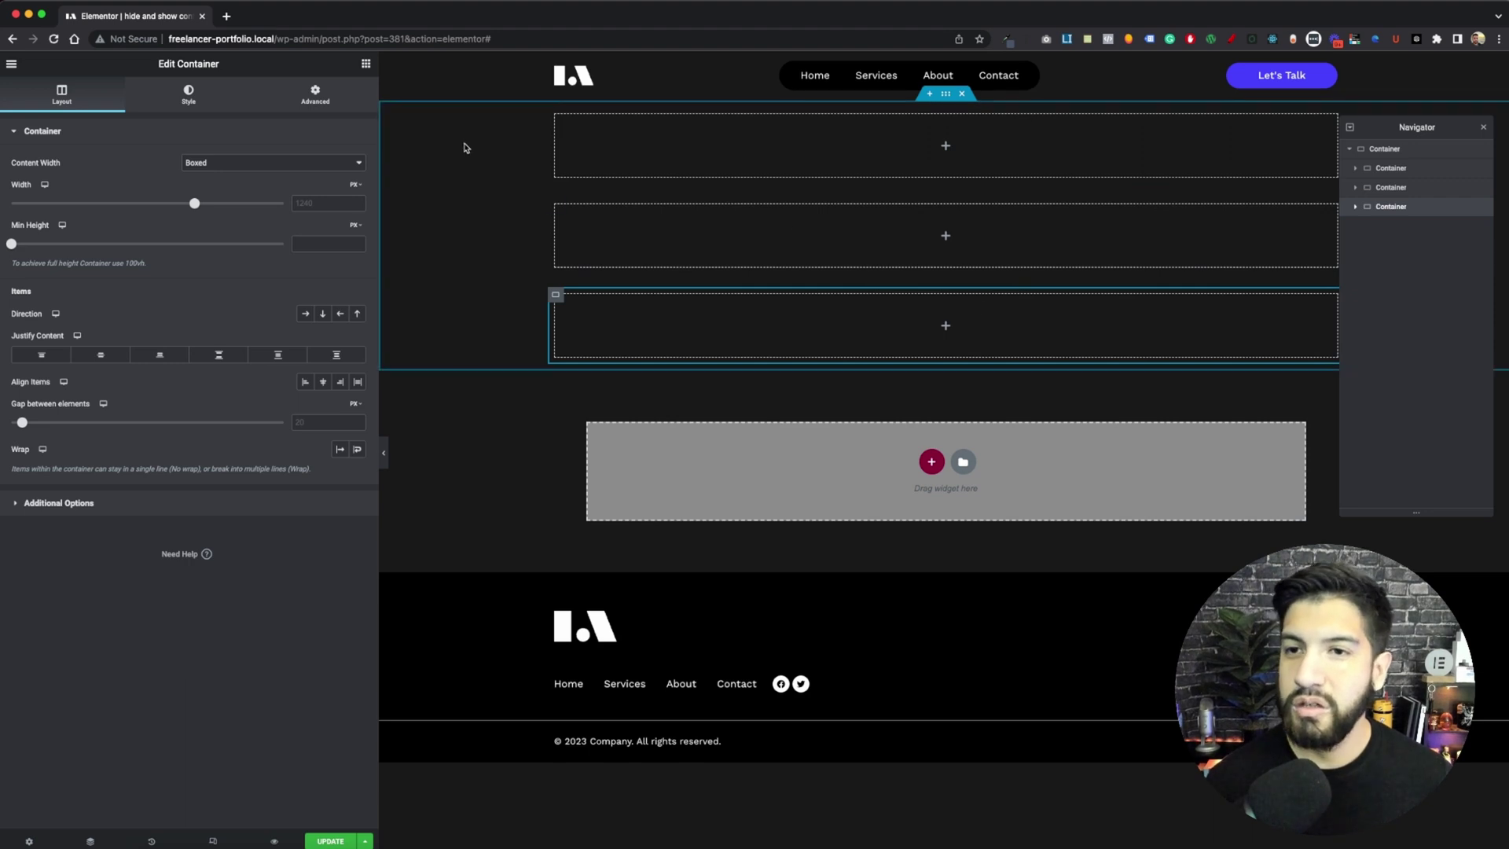
Add a centred heading reading "How was your experience?" to the first inner container.
click(365, 64)
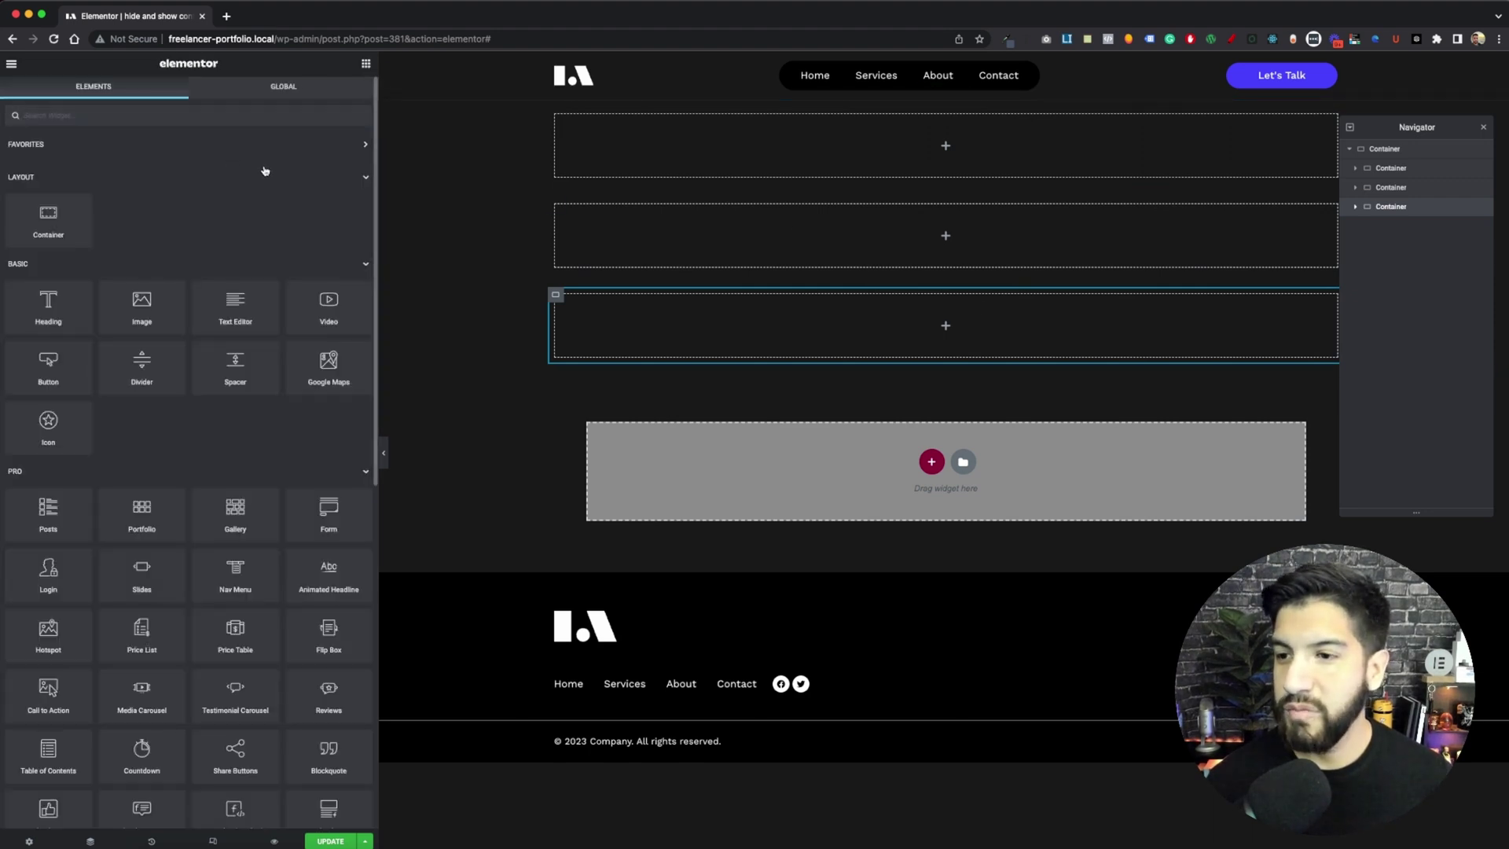
drag(48, 308, 878, 153)
key(BackSpace)
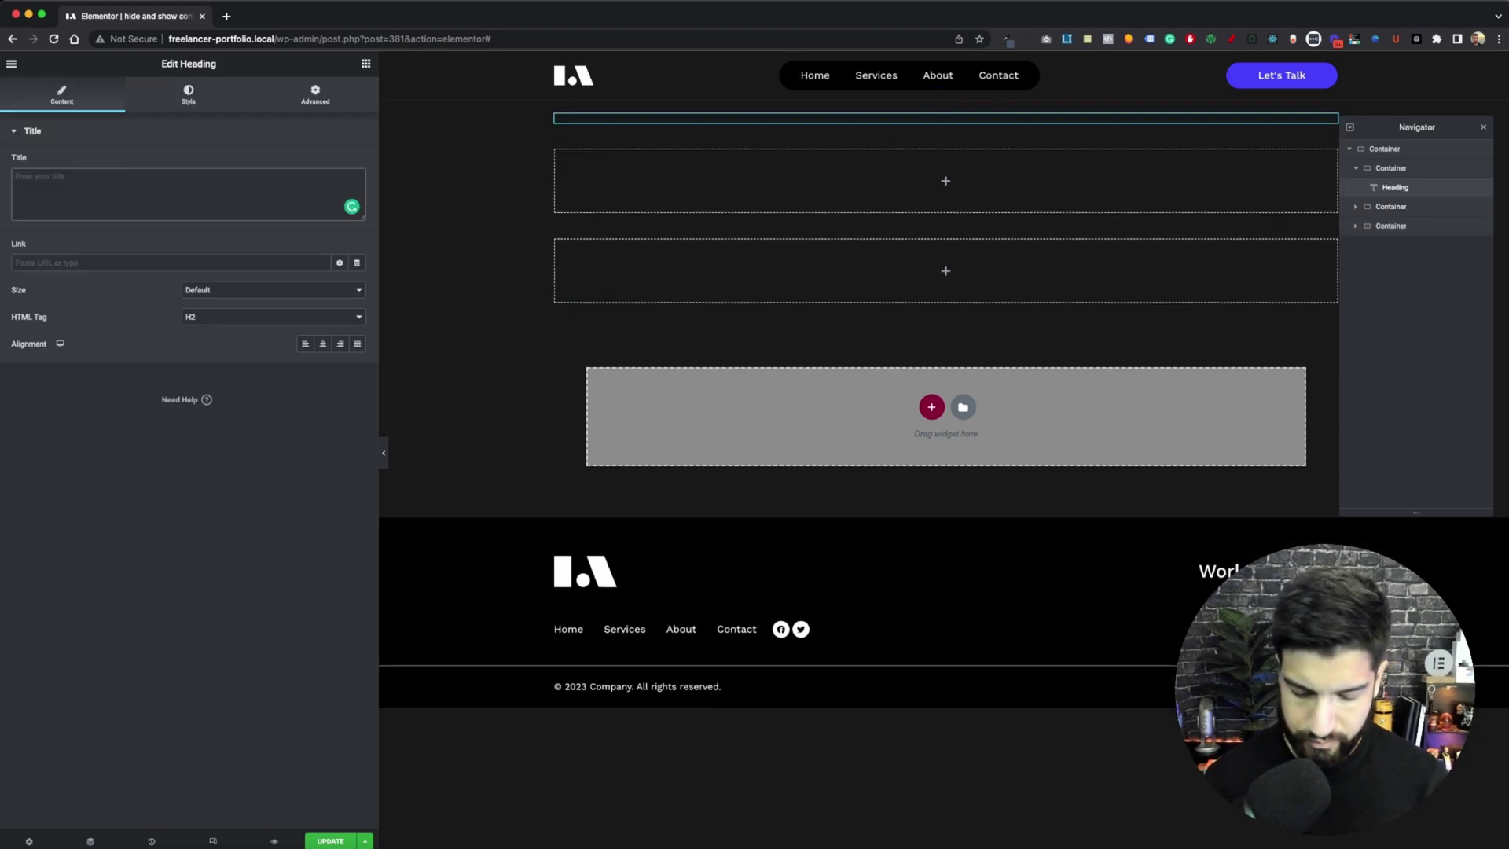
text(How was your experience?)
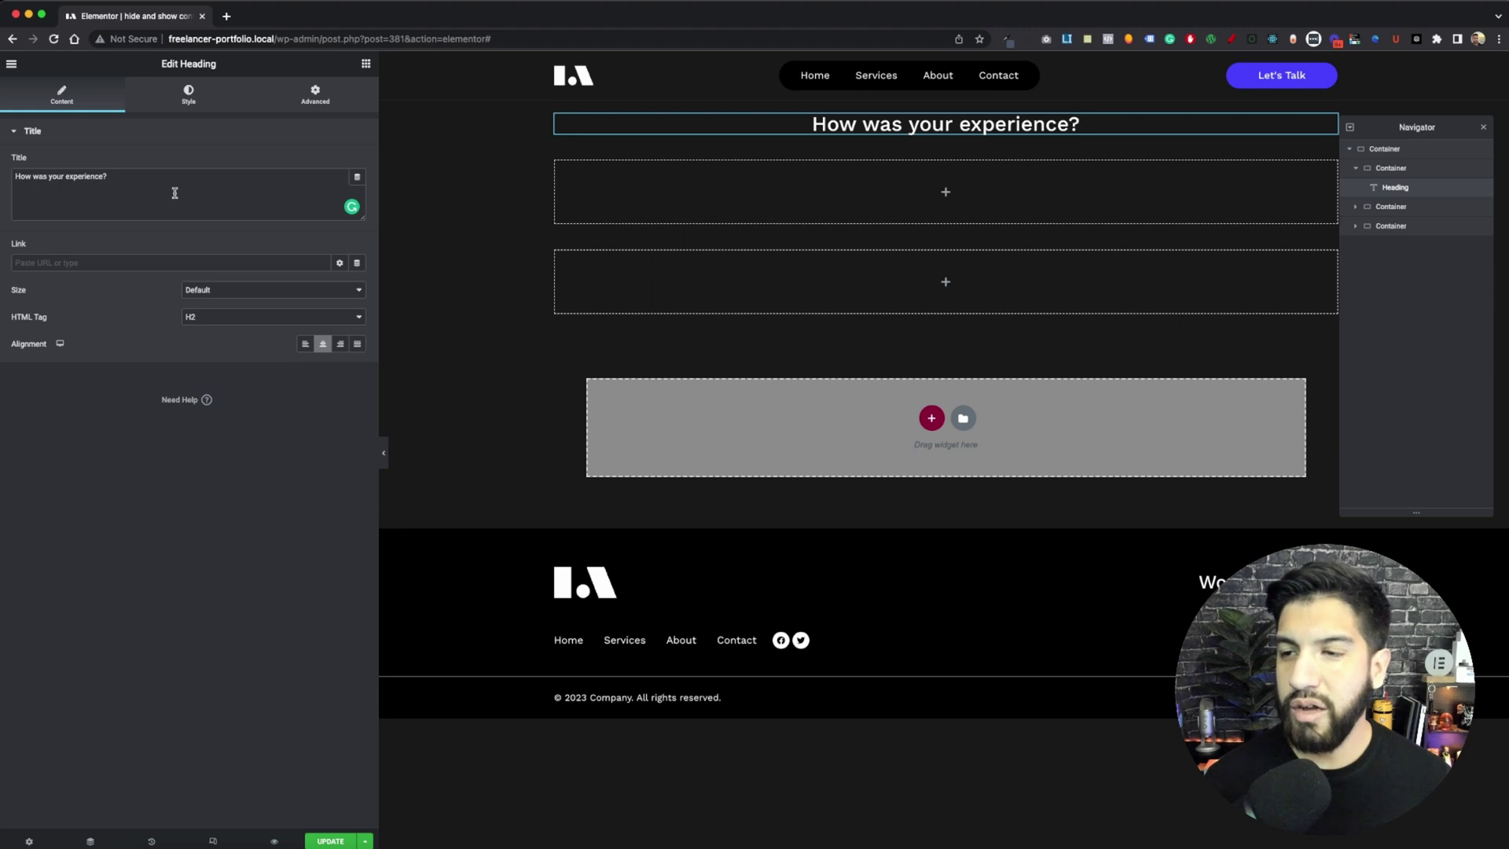
Add a container below the heading within the first inner container and place an Icon Box widget inside it.
click(366, 65)
drag(52, 224, 758, 126)
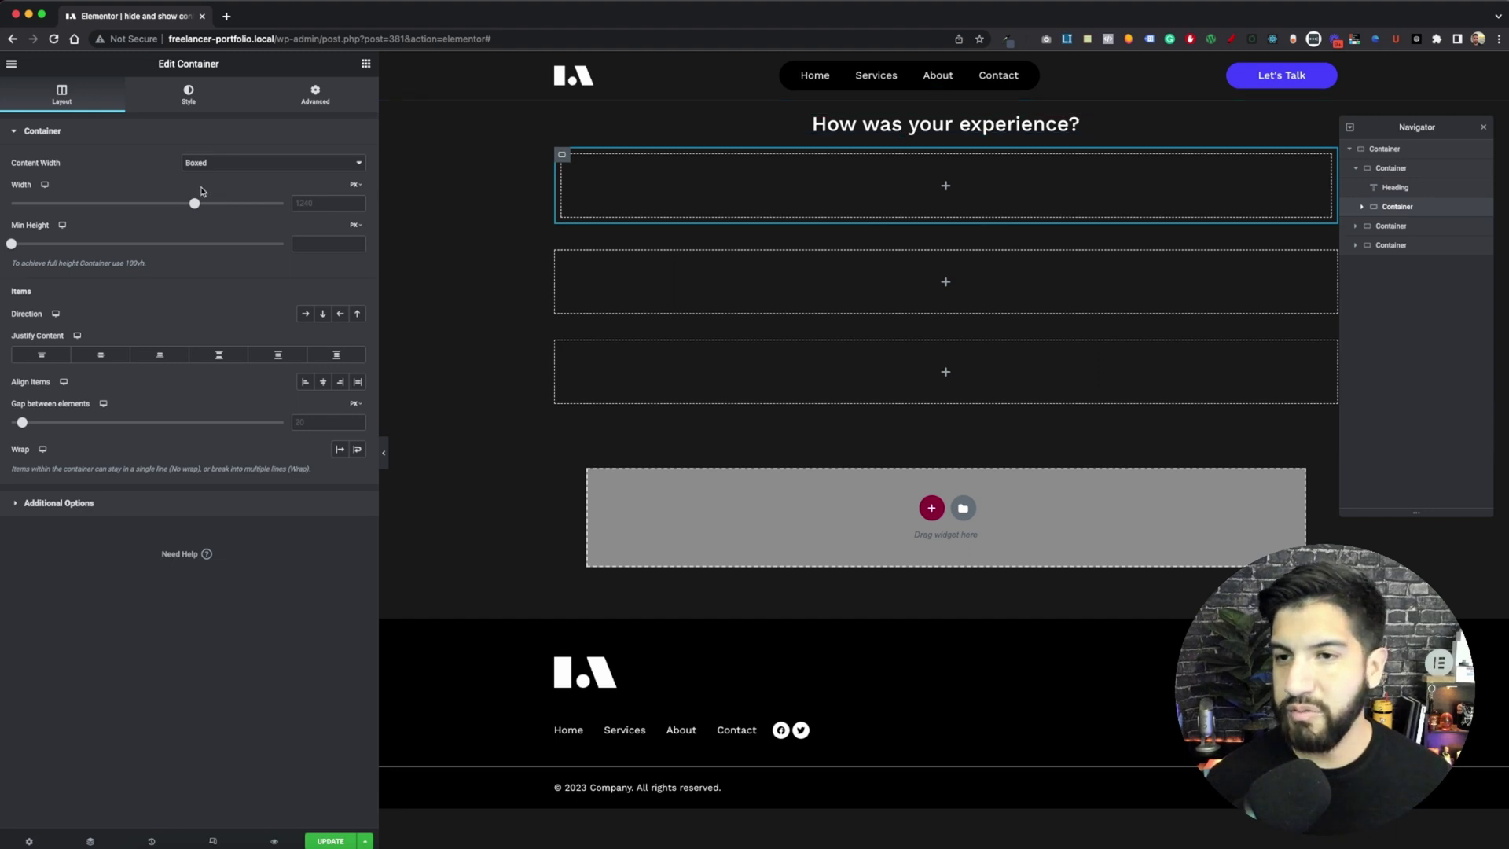
click(364, 66)
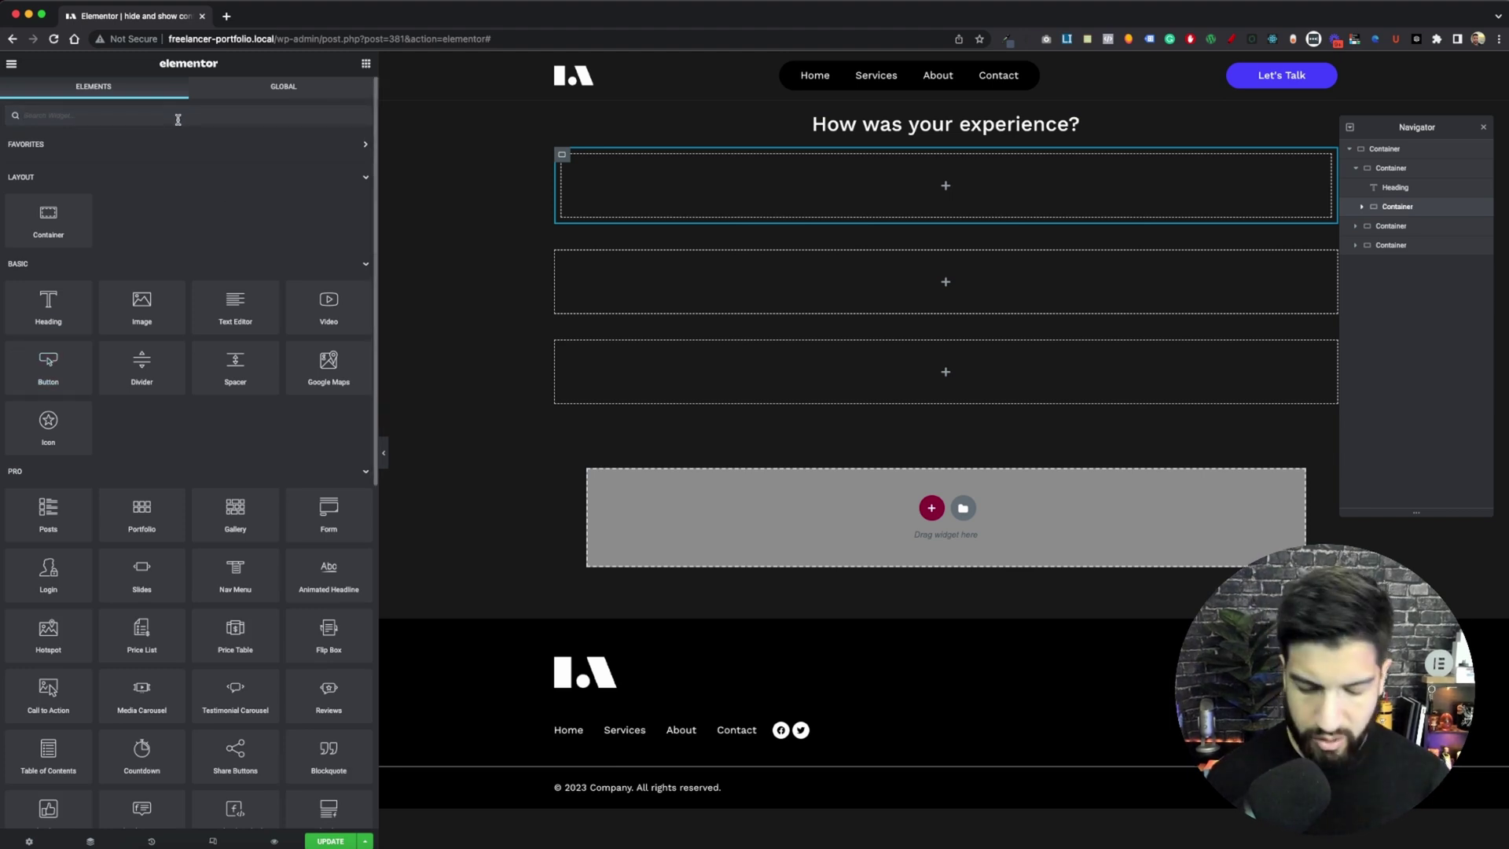
text(icon)
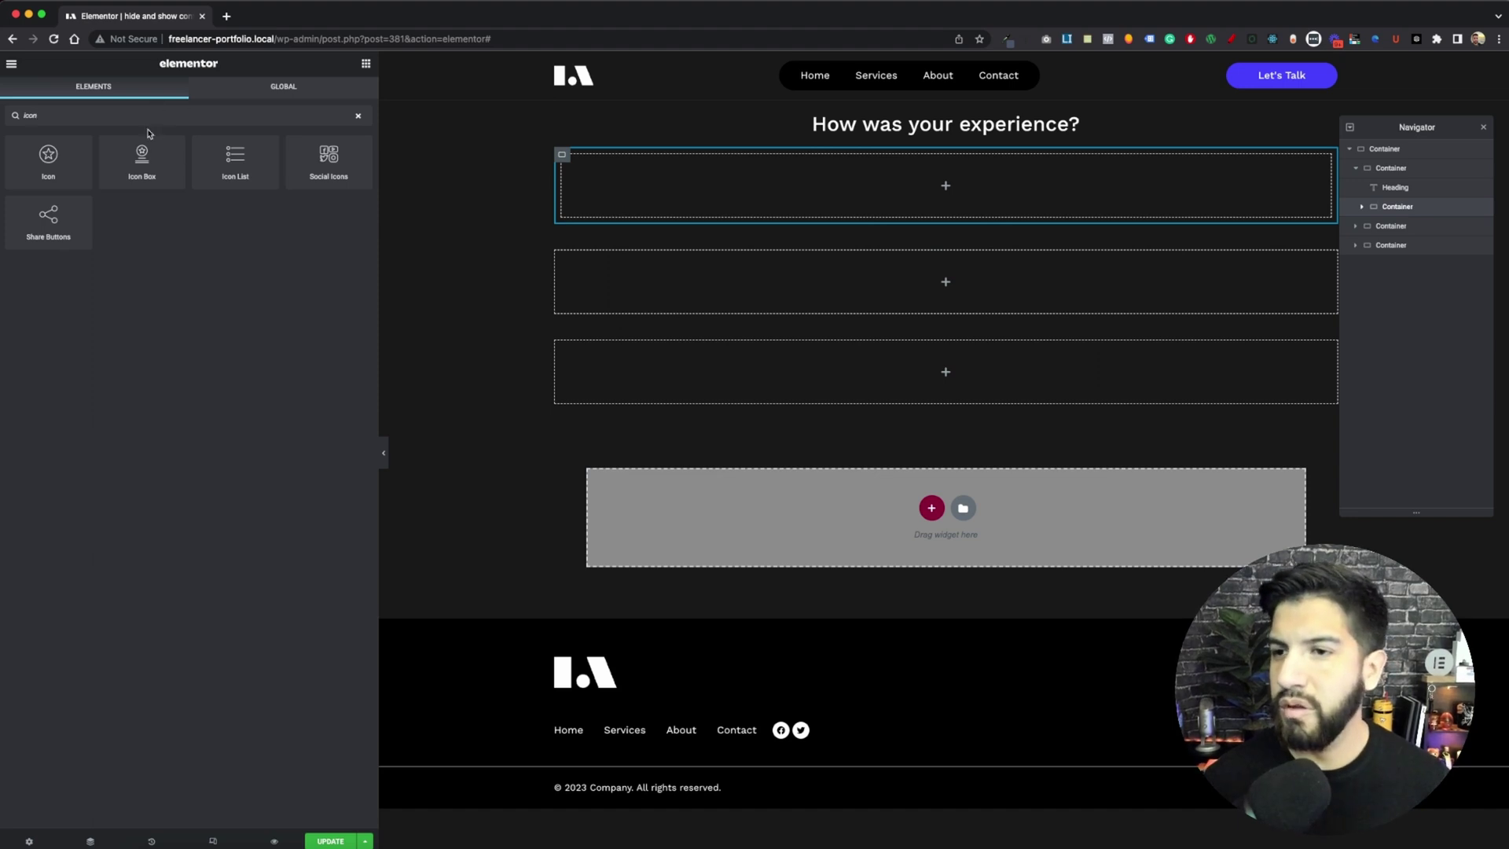
drag(131, 173, 802, 200)
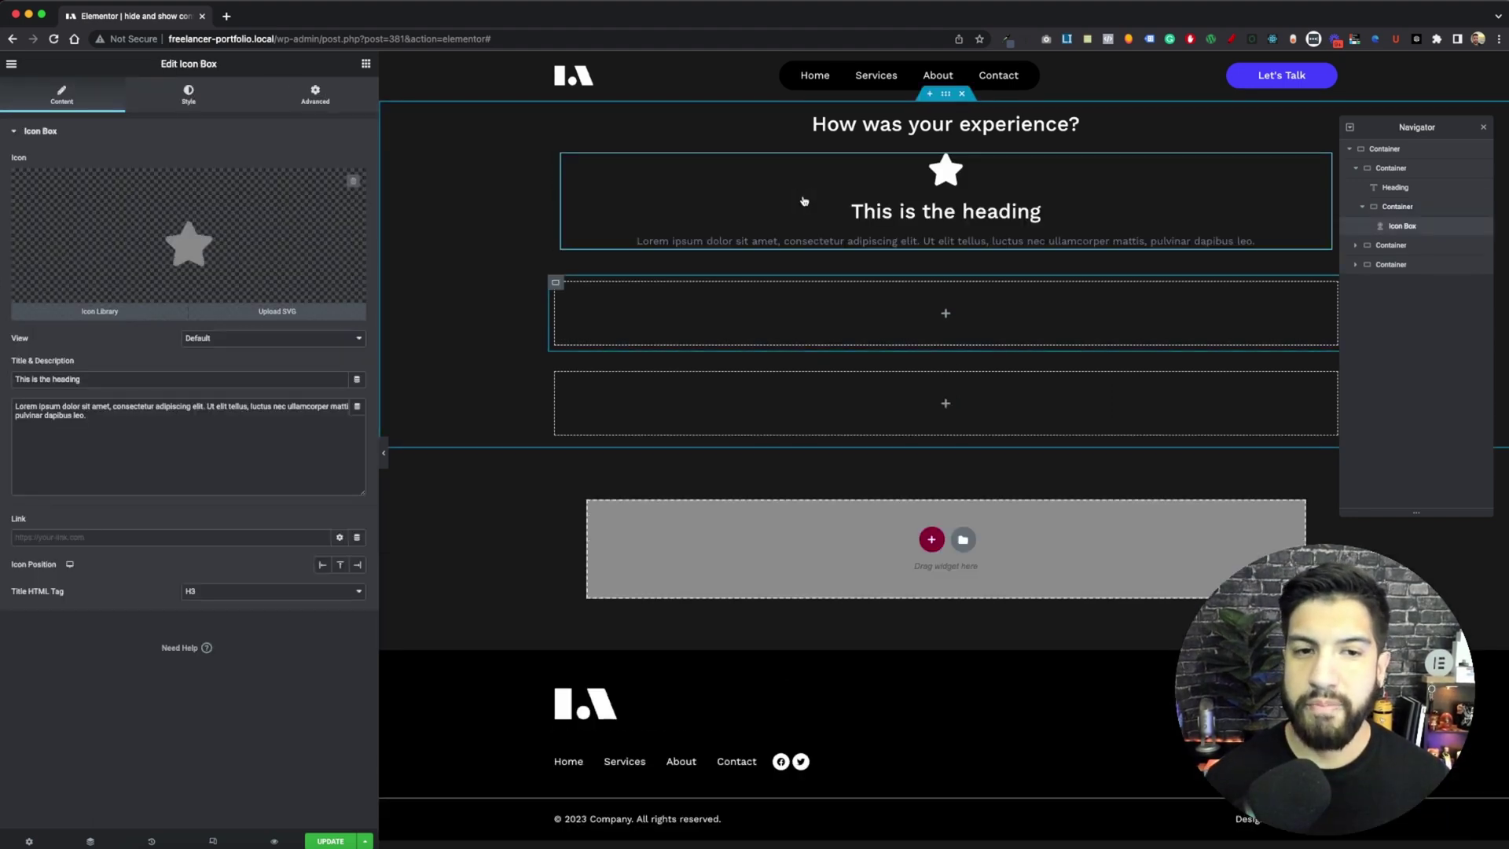
Clear the icon box's description and set its title to "Great Experience".
triple_click(118, 437)
key(BackSpace)
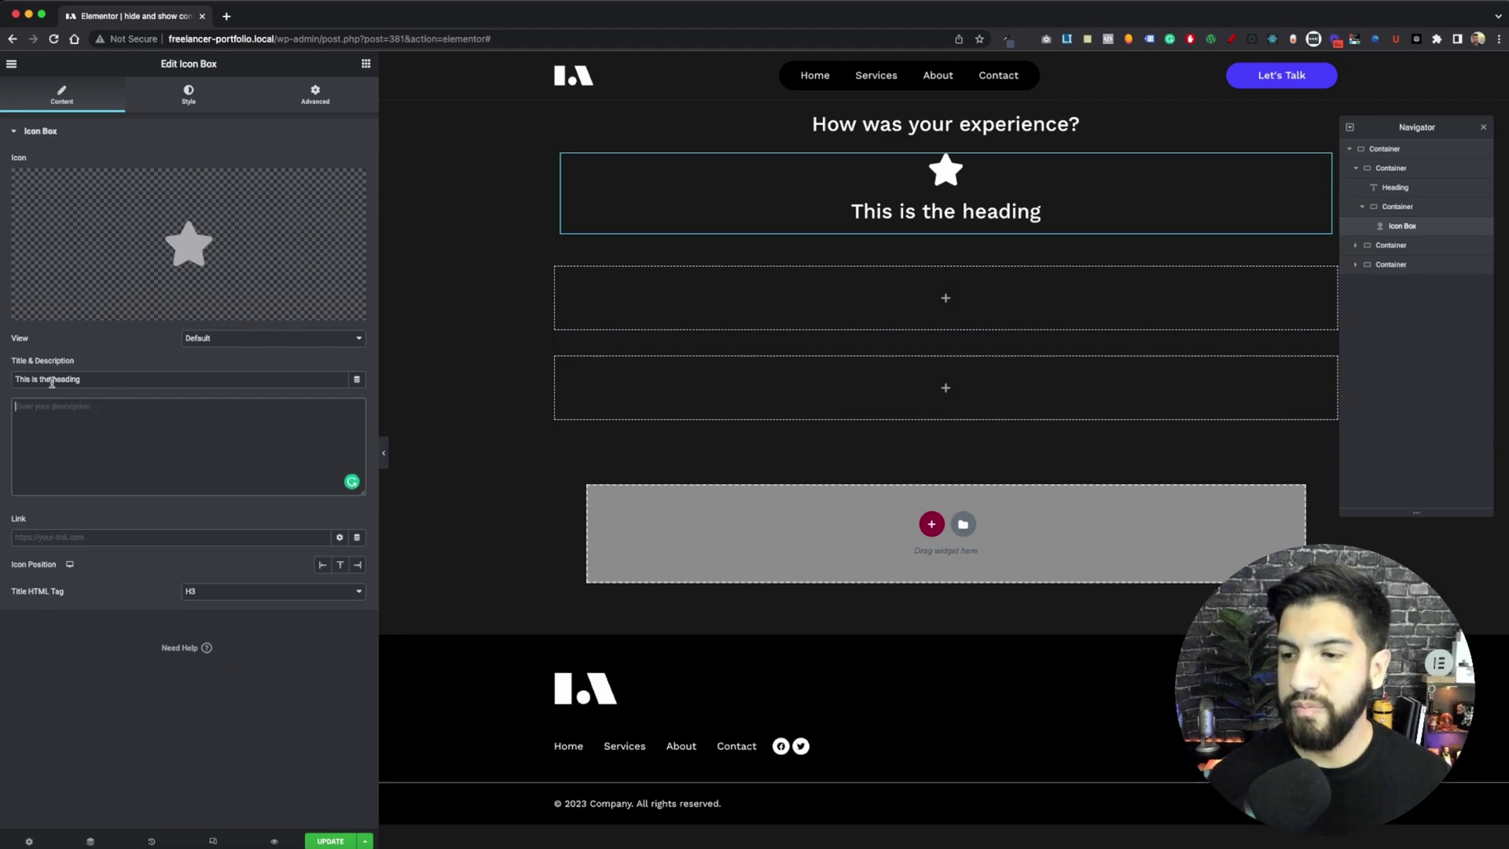
triple_click(136, 382)
key(BackSpace)
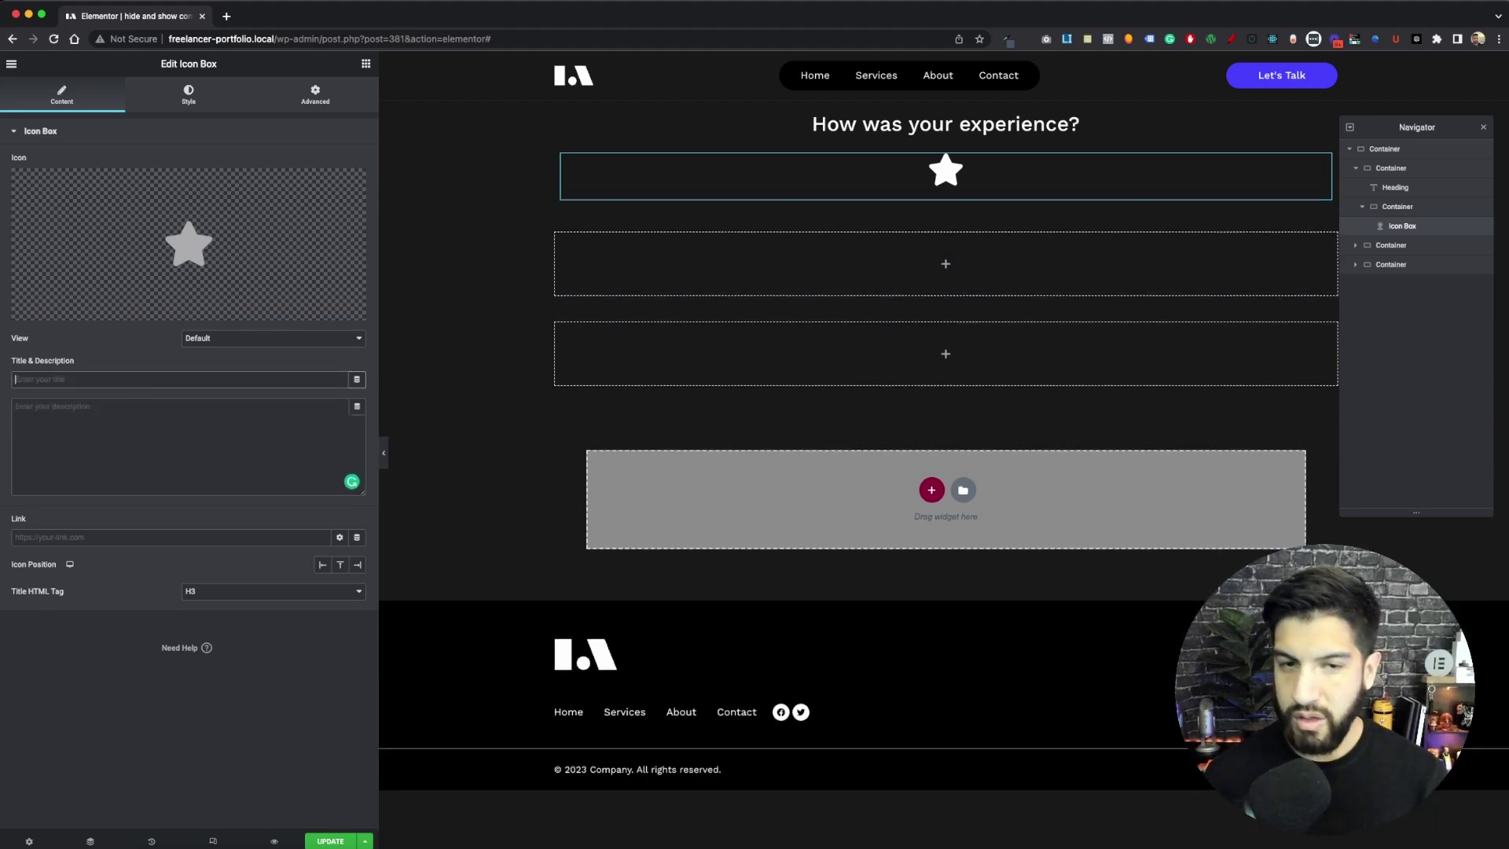
text(G)
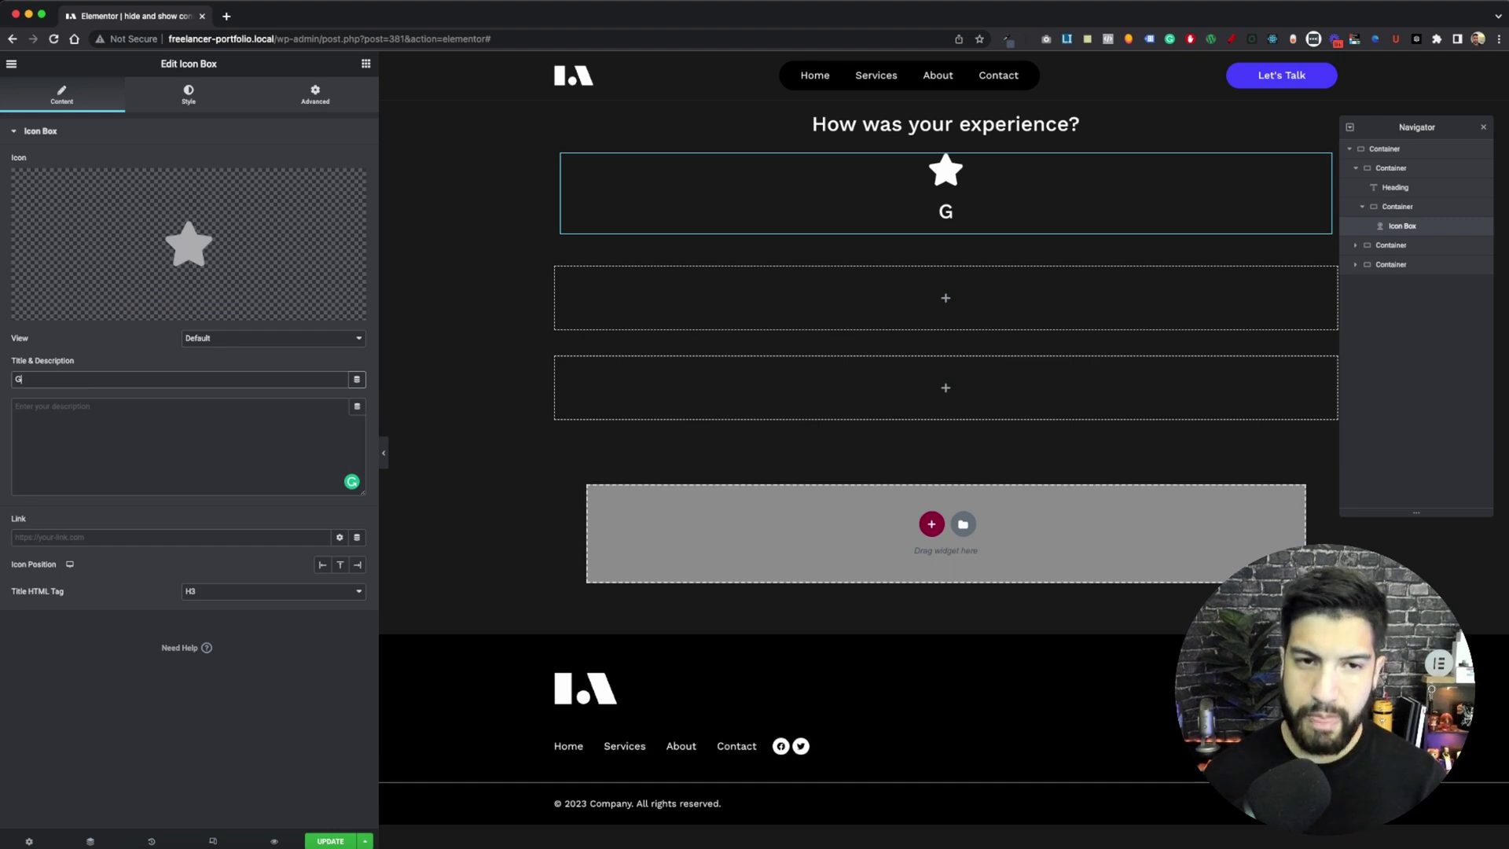
text(reat)
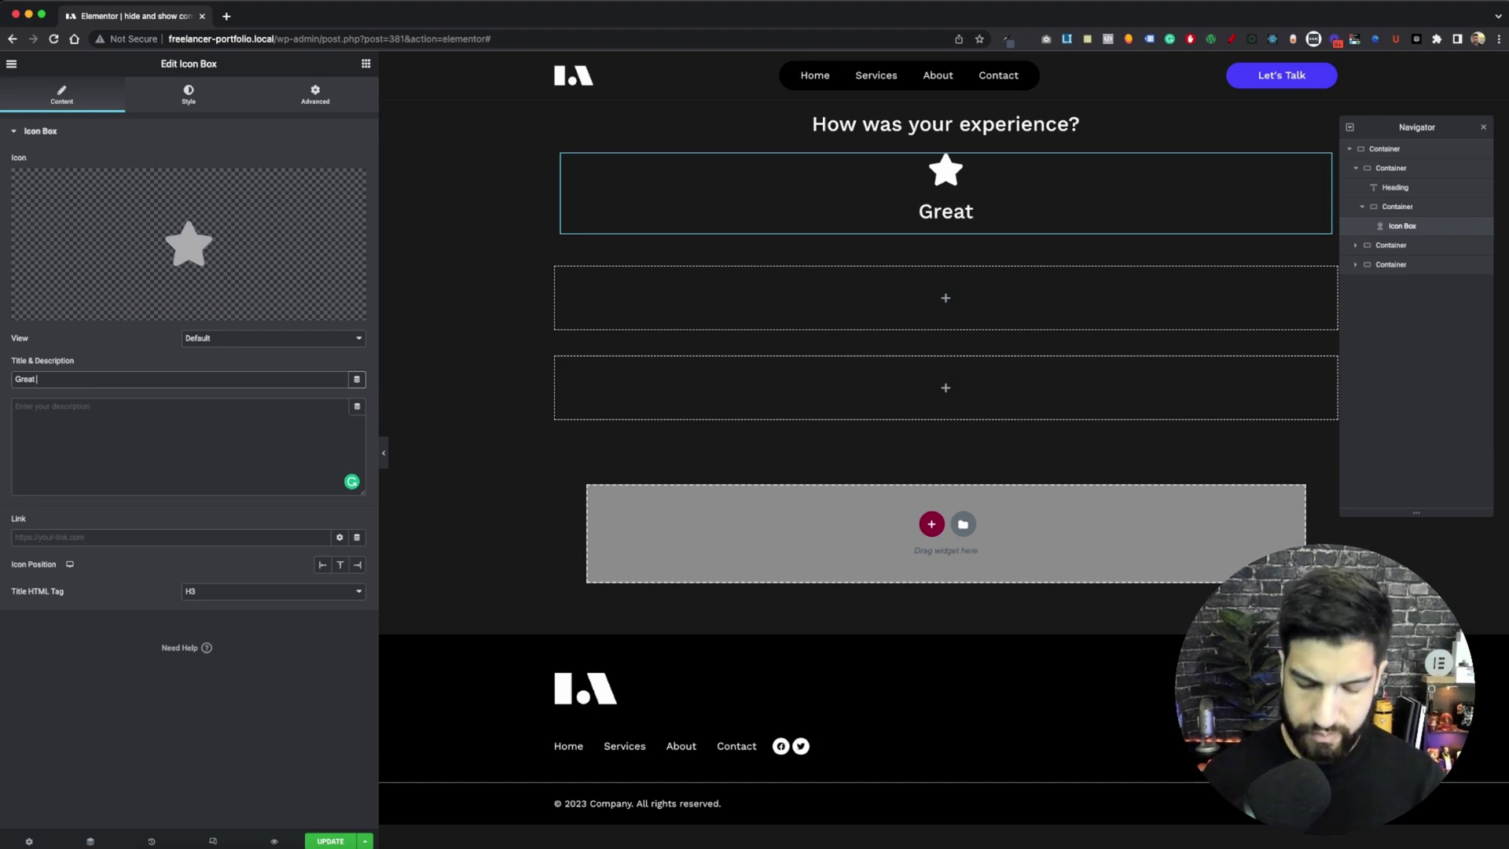
text( Experience)
Replace the icon box's star with the solid thumbs-up icon from the icon library.
click(196, 264)
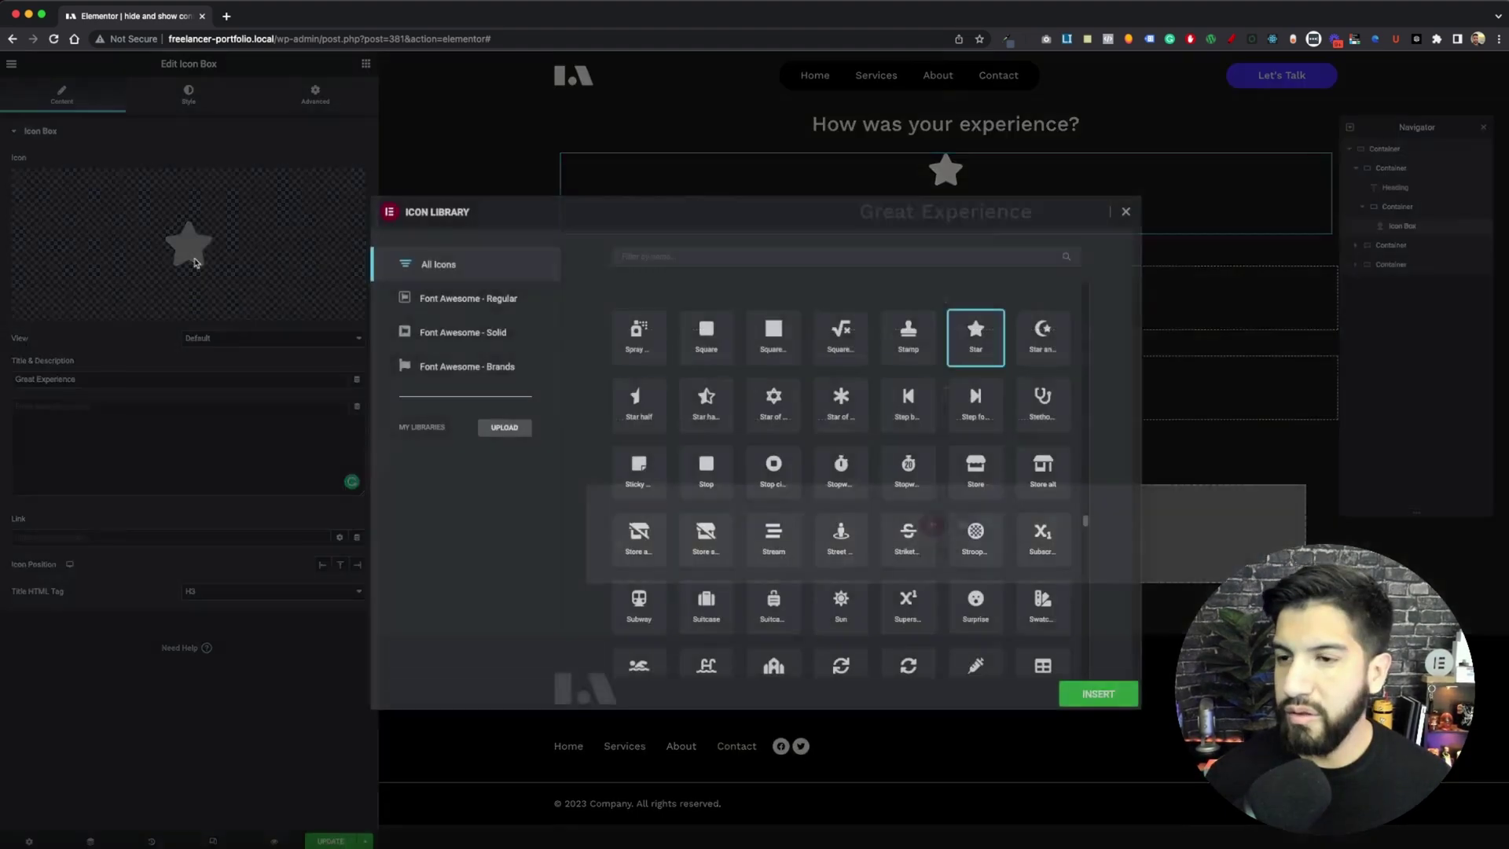
click(652, 256)
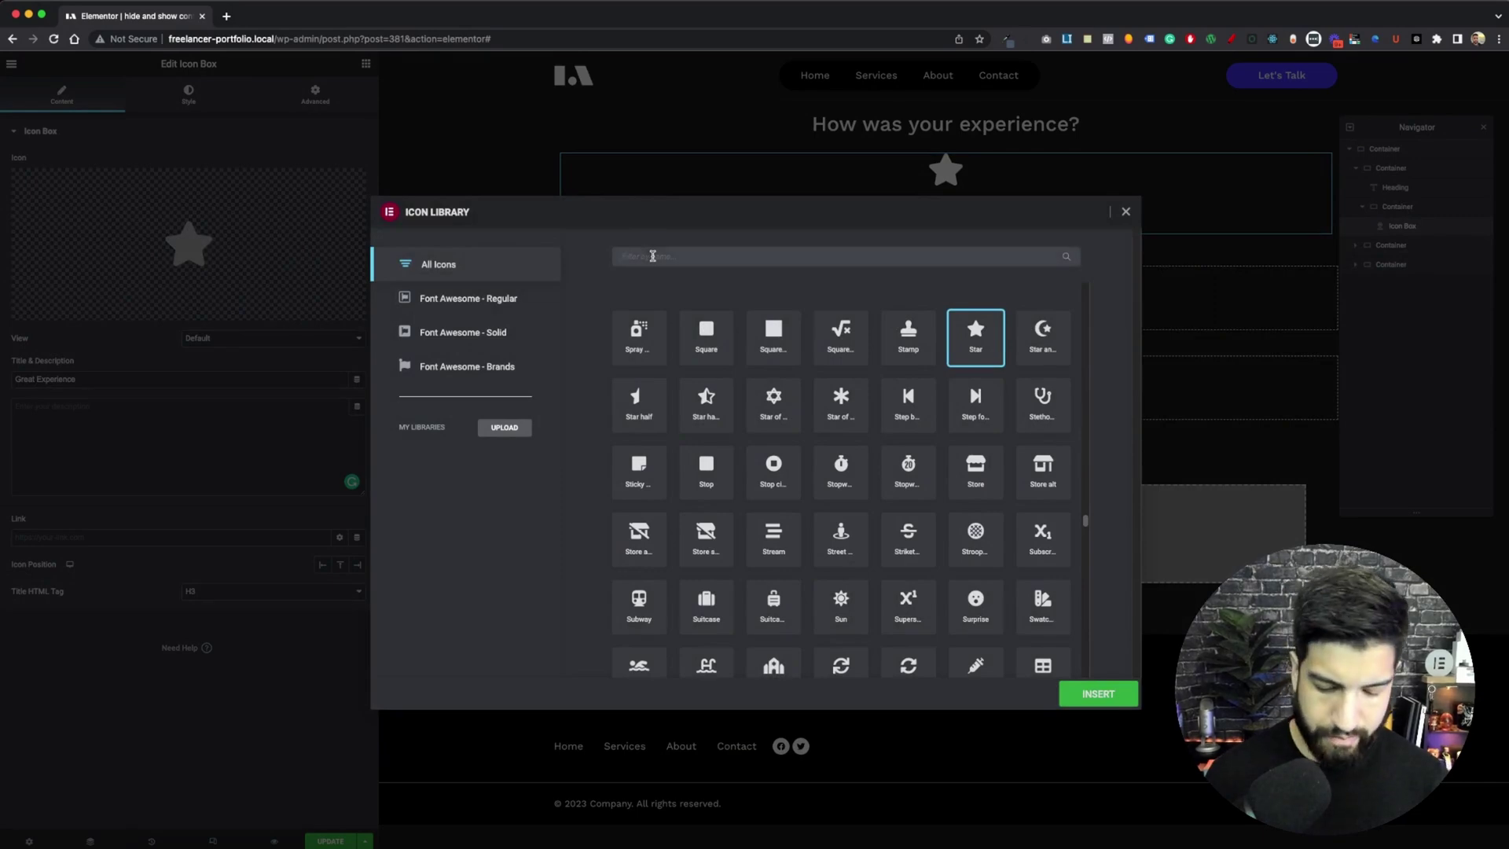
text(thum)
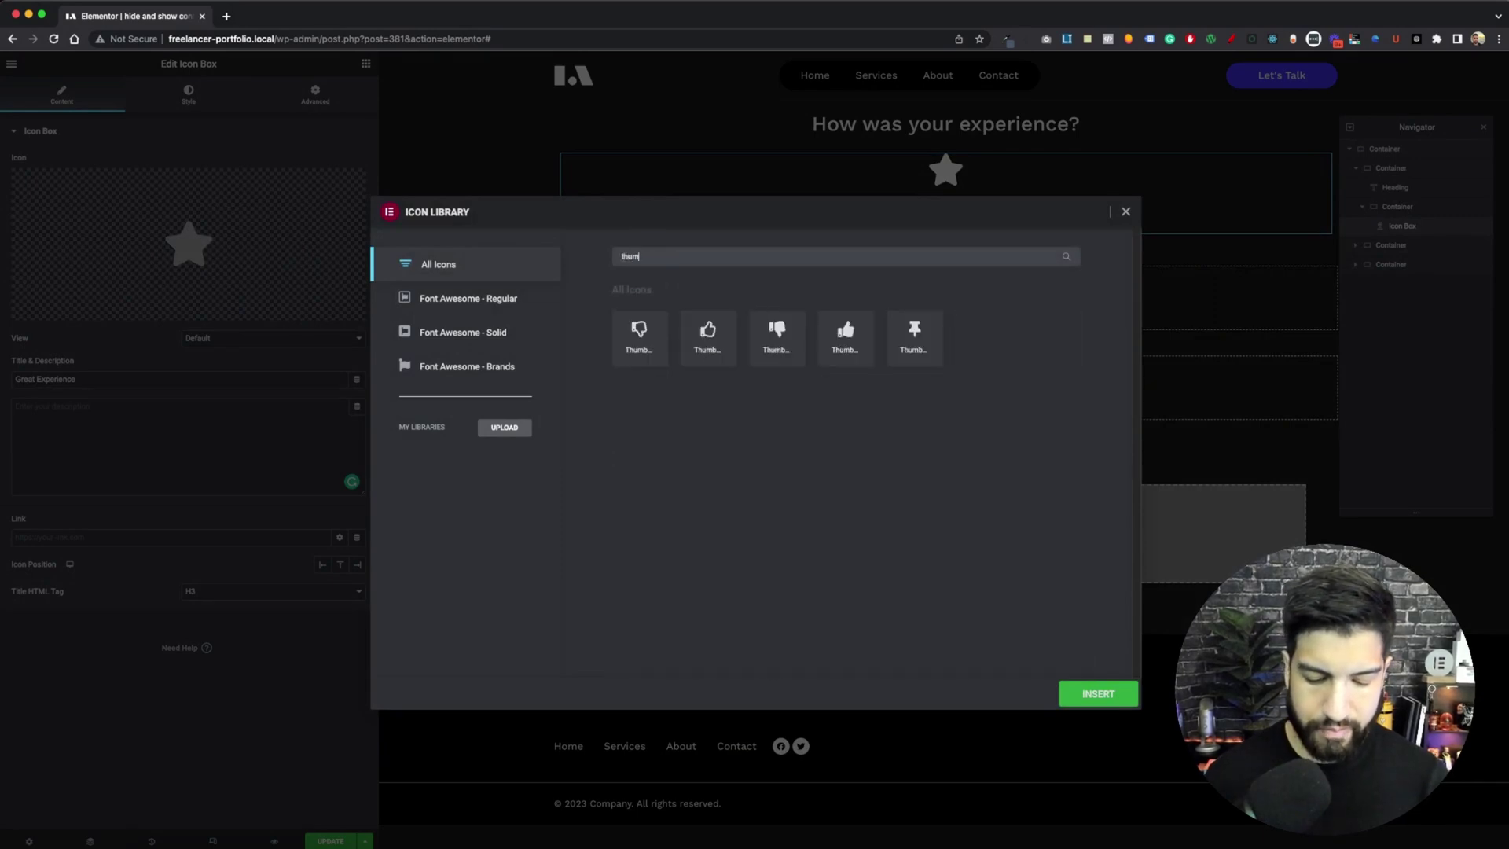
click(787, 364)
click(845, 355)
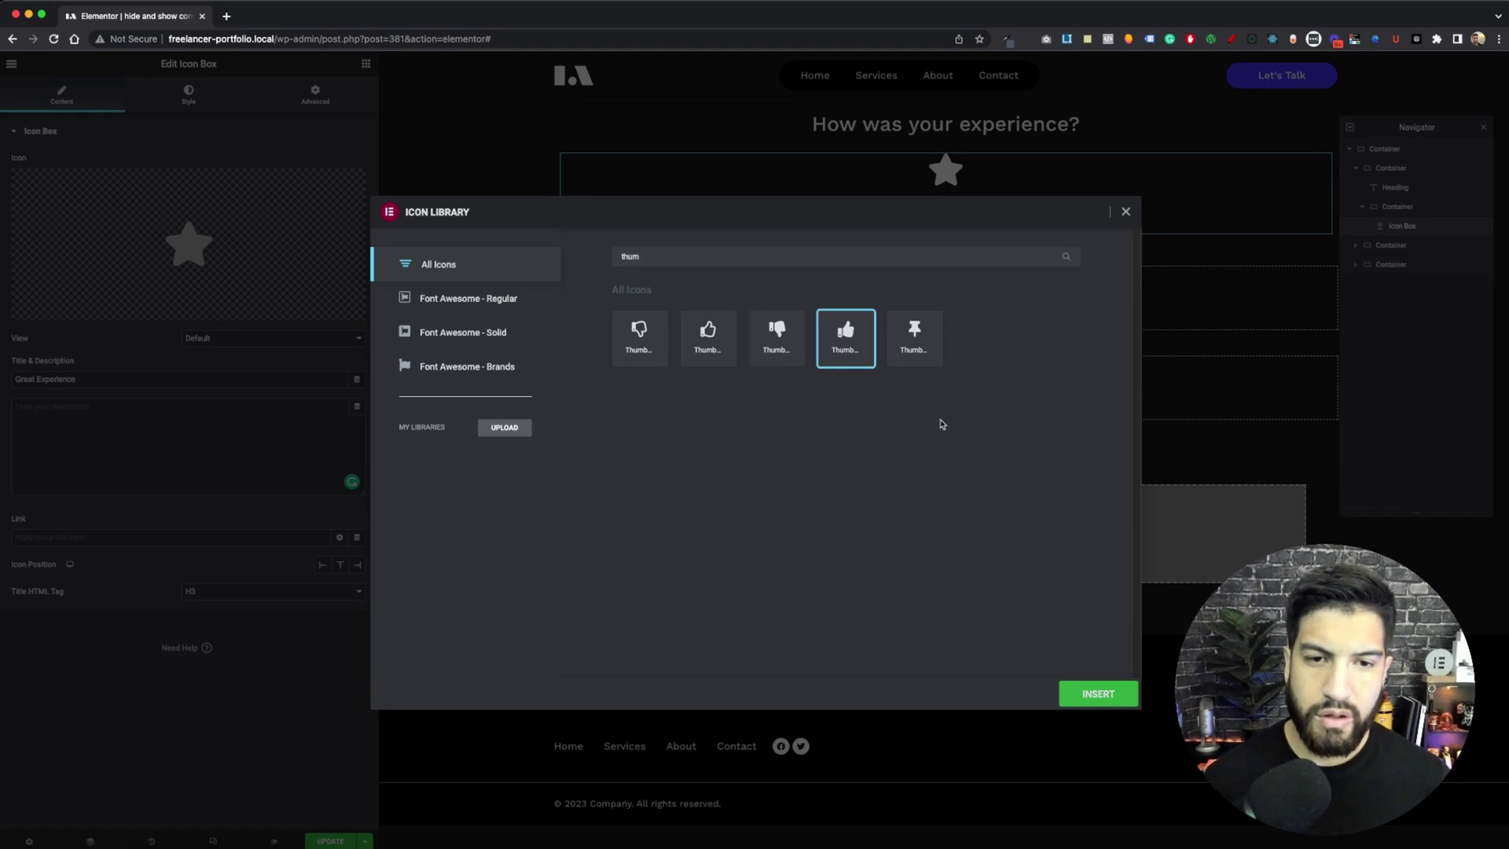
click(1105, 700)
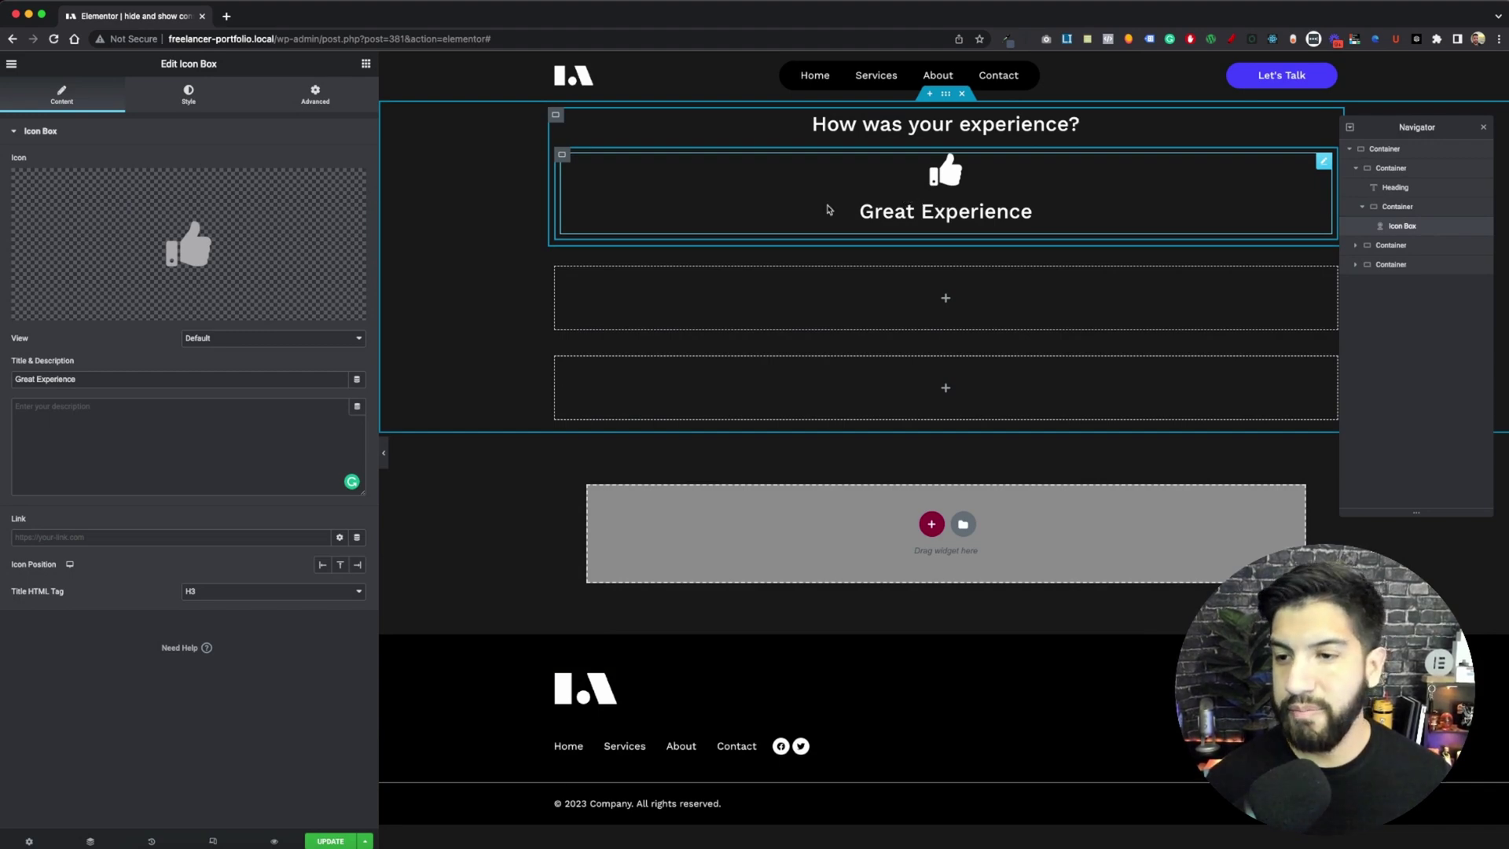
Set the font size of the icon box's title to 1.3 in its typography settings.
click(204, 104)
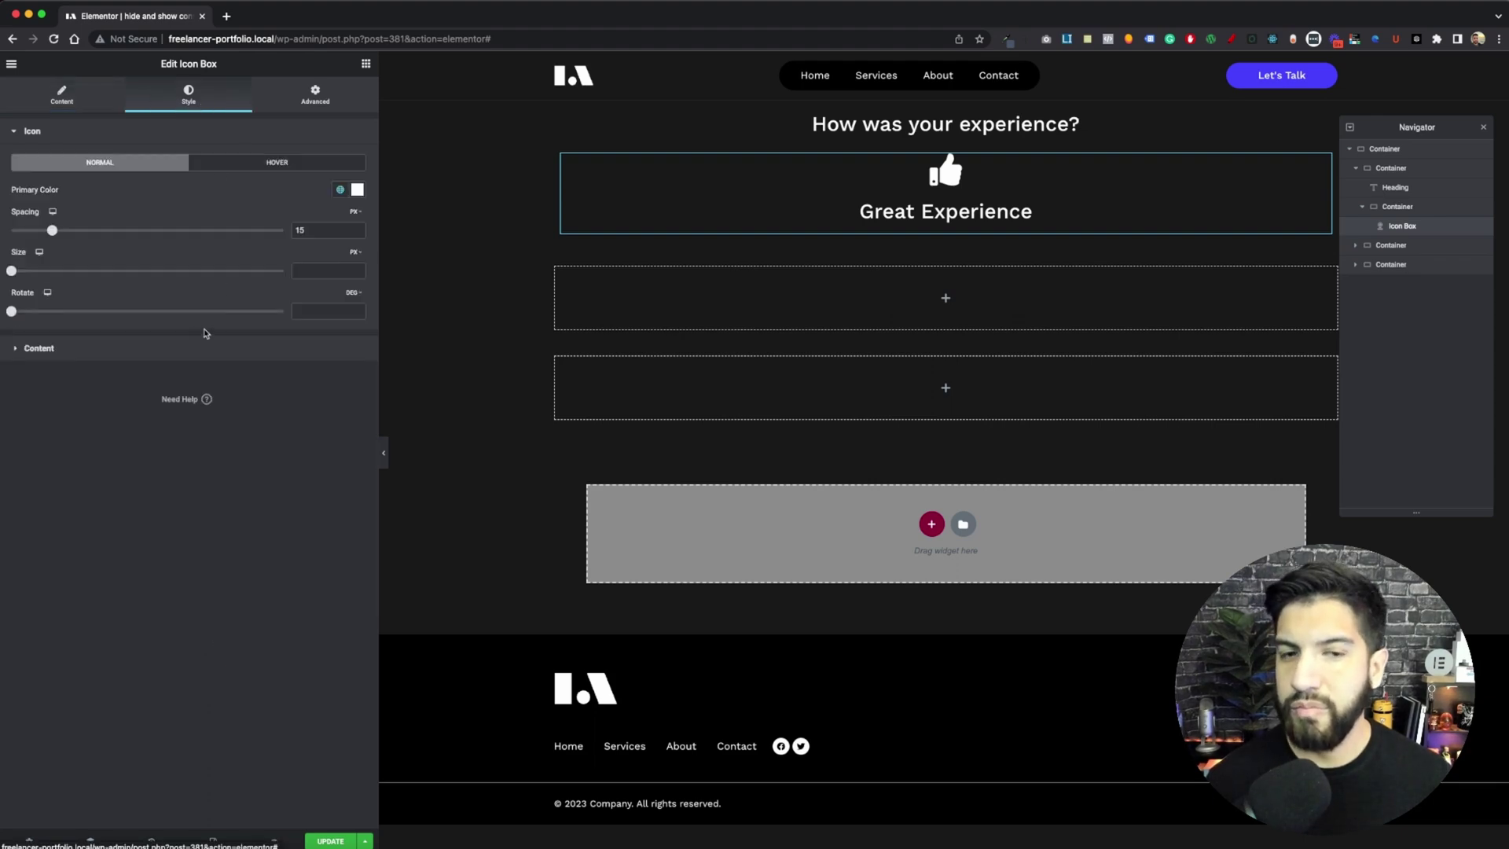
click(102, 350)
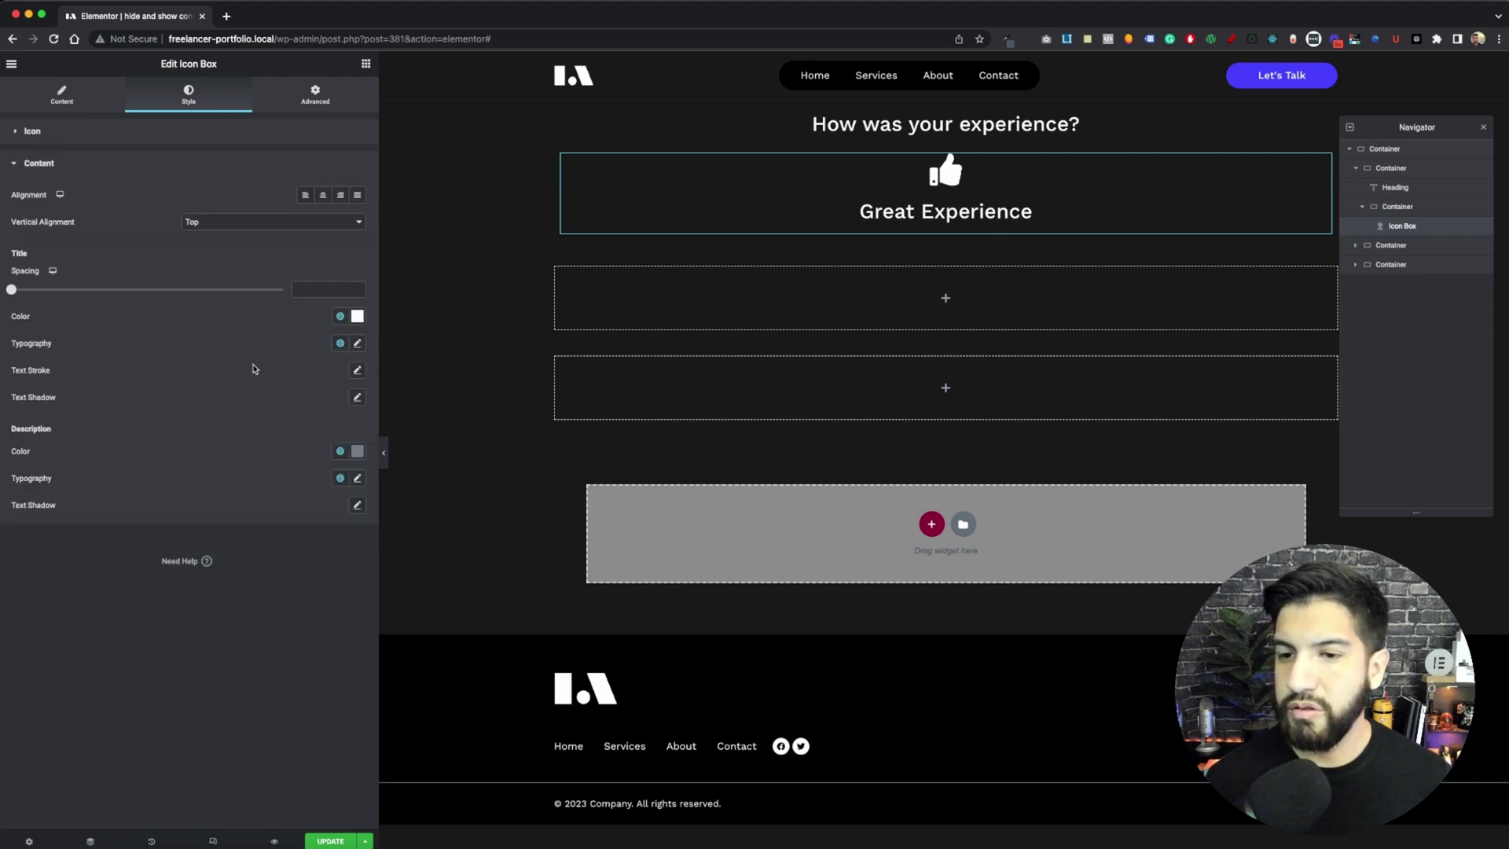
click(358, 343)
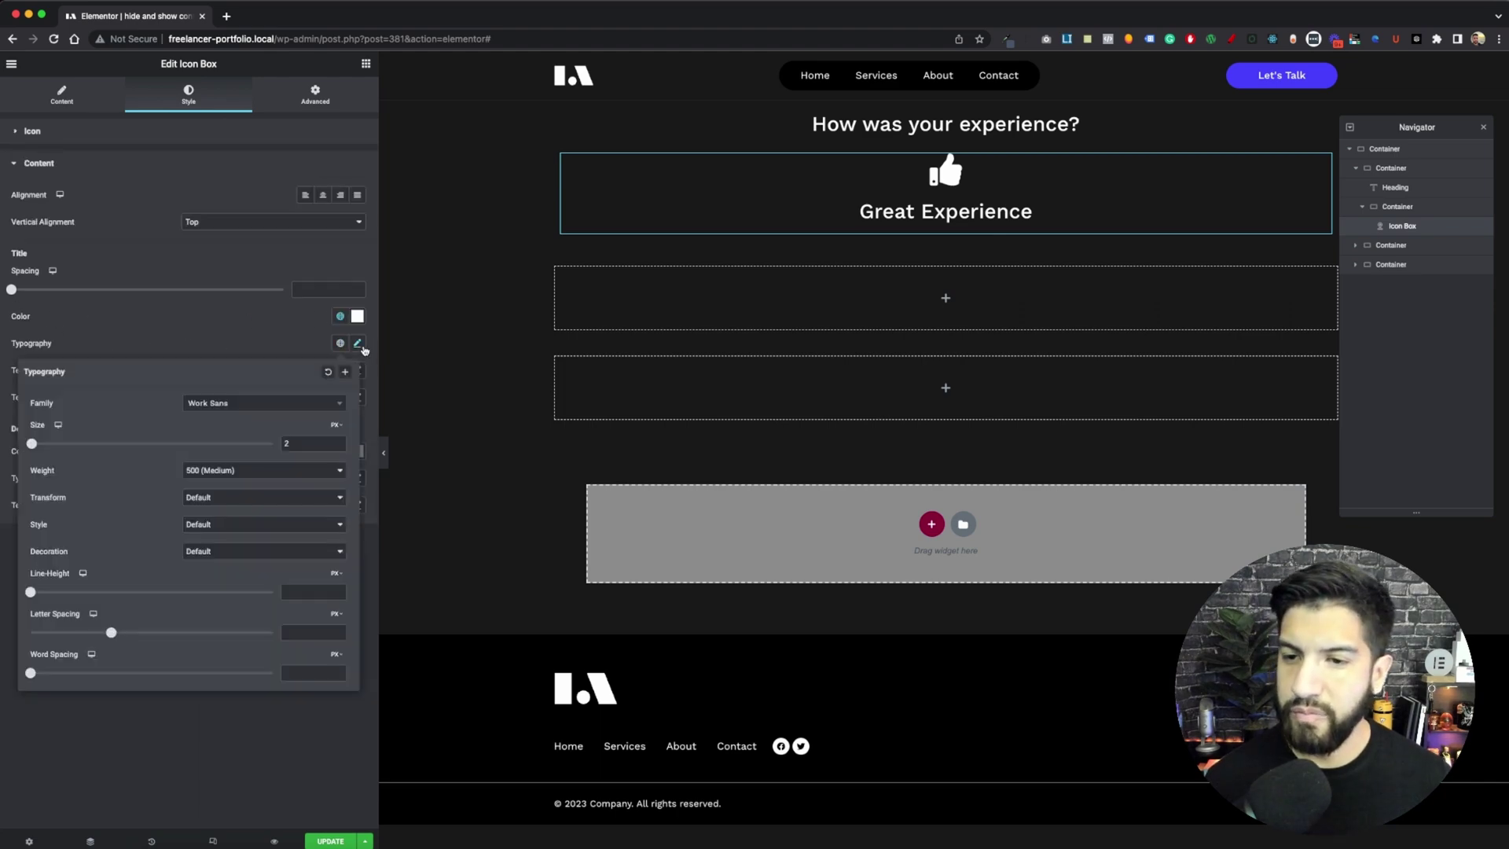
text(1.2)
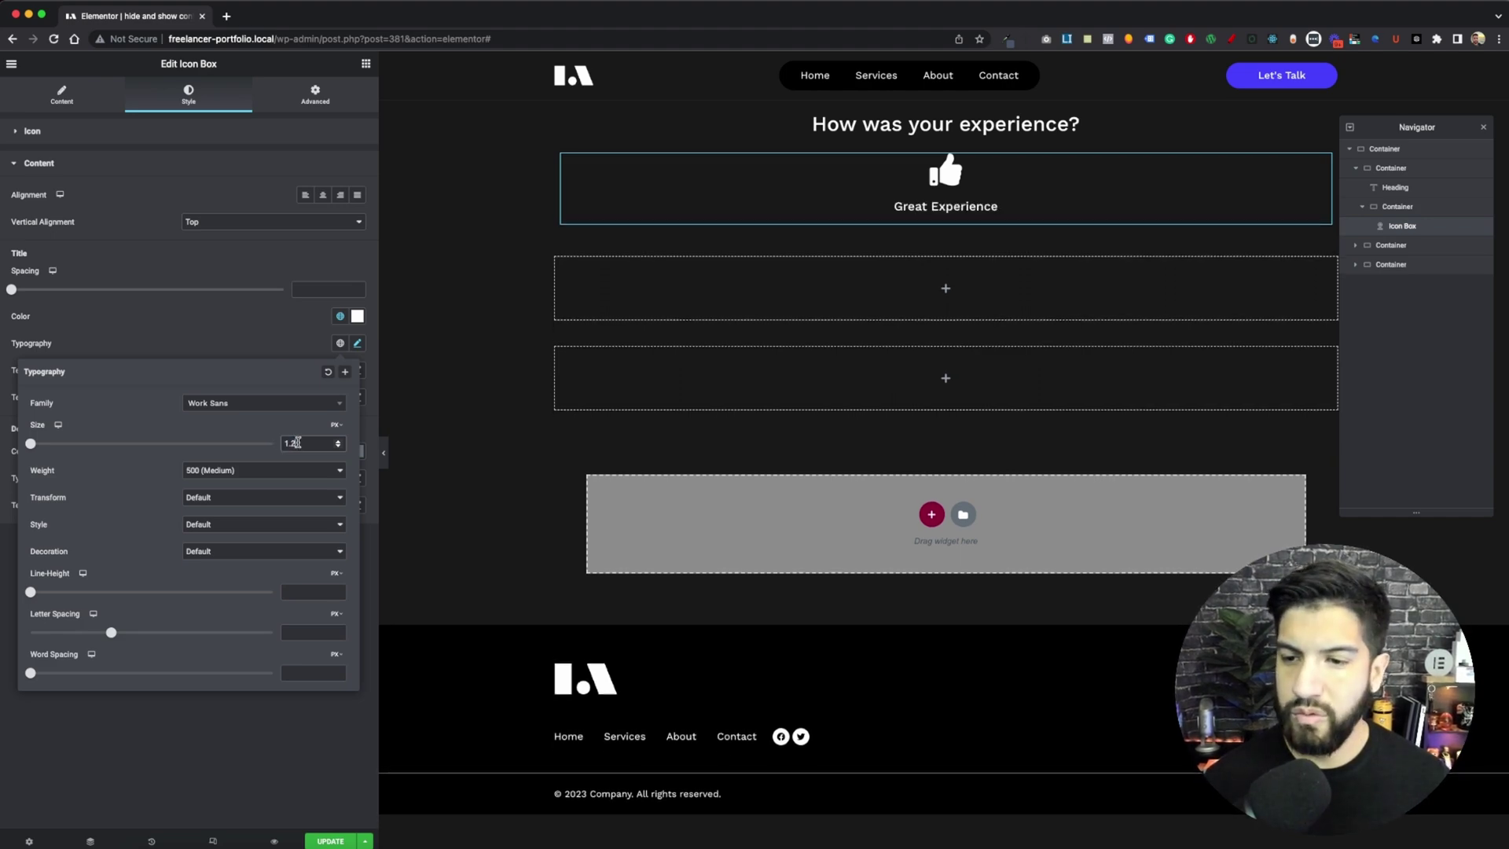
key(BackSpace)
text(5)
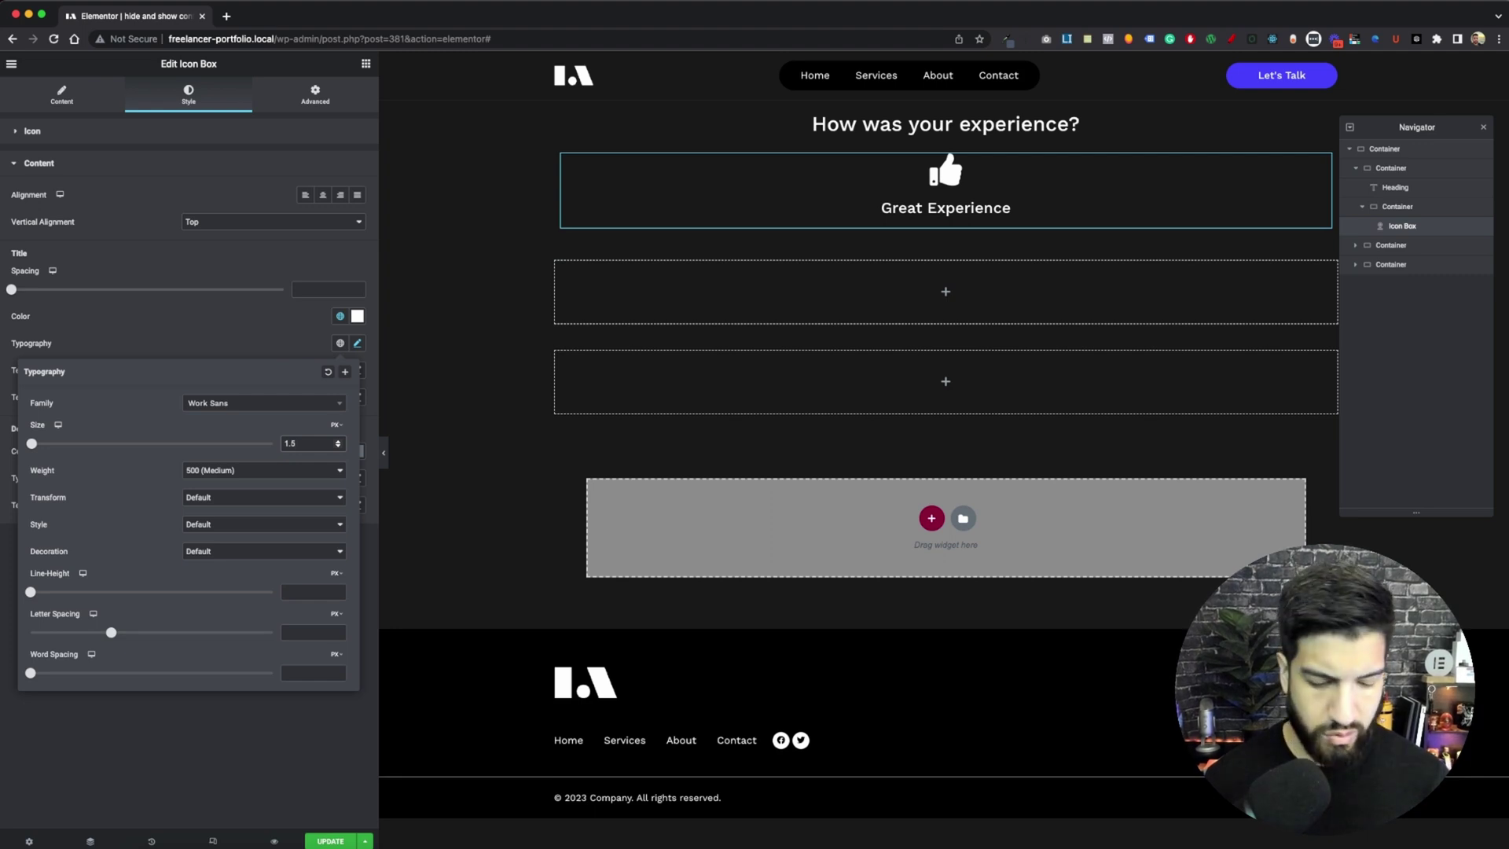
key(BackSpace)
text(3)
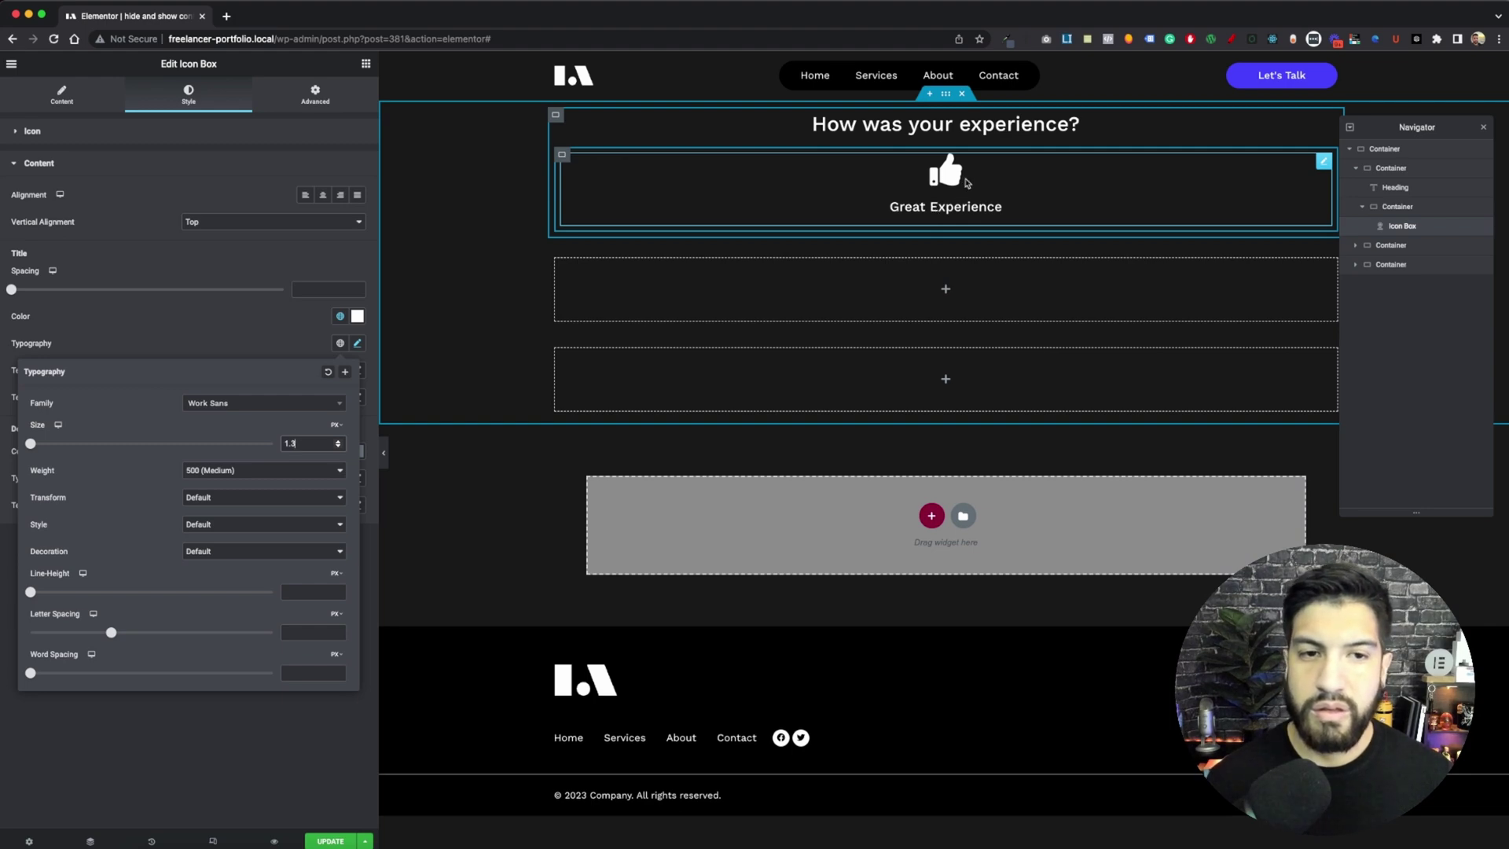
click(162, 339)
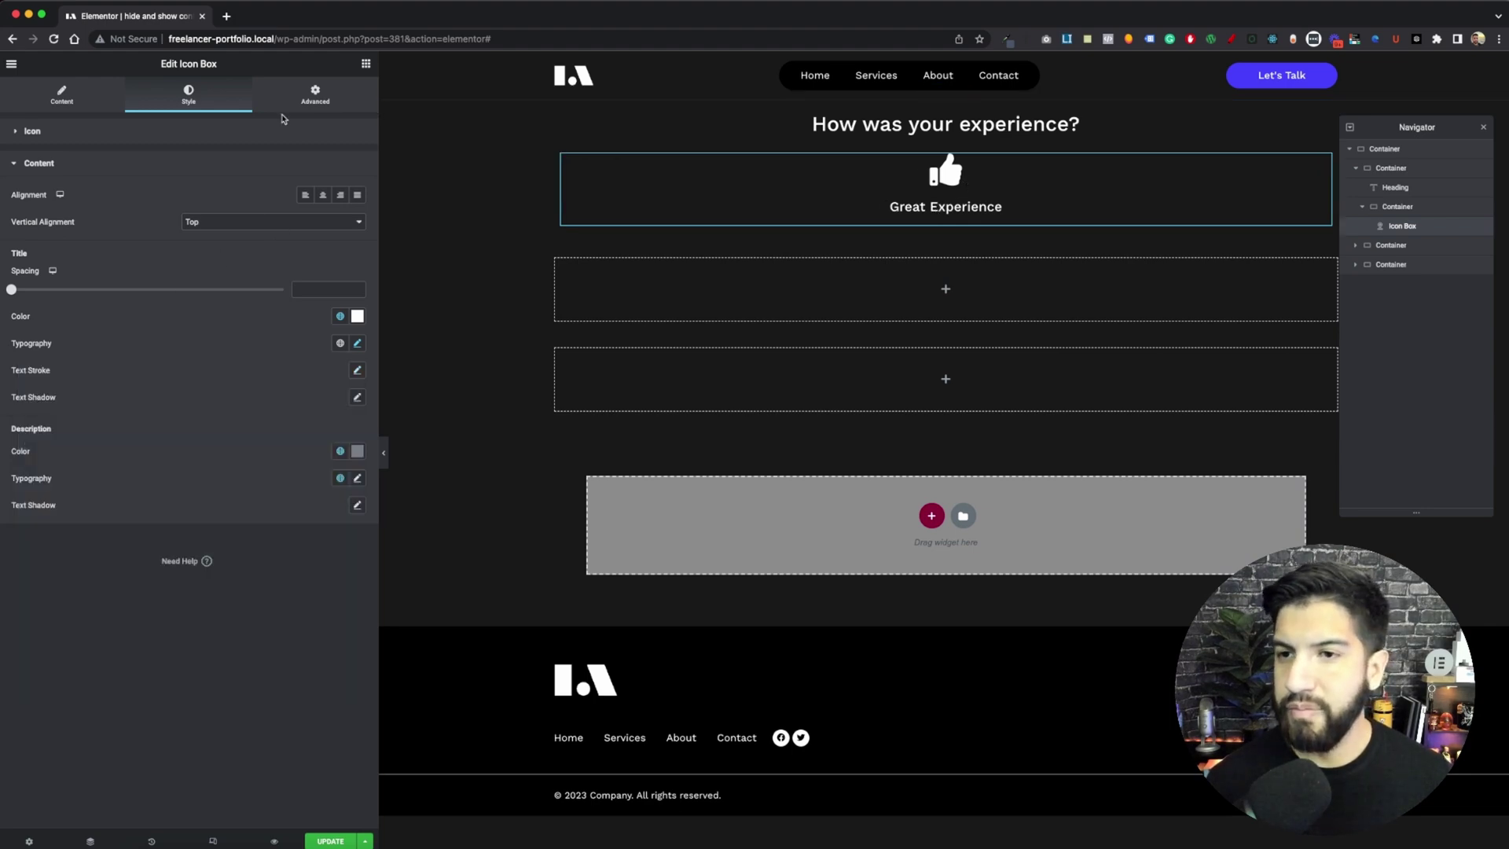
Align the icon box itself to the centre and give it 15 px padding on all sides.
click(302, 104)
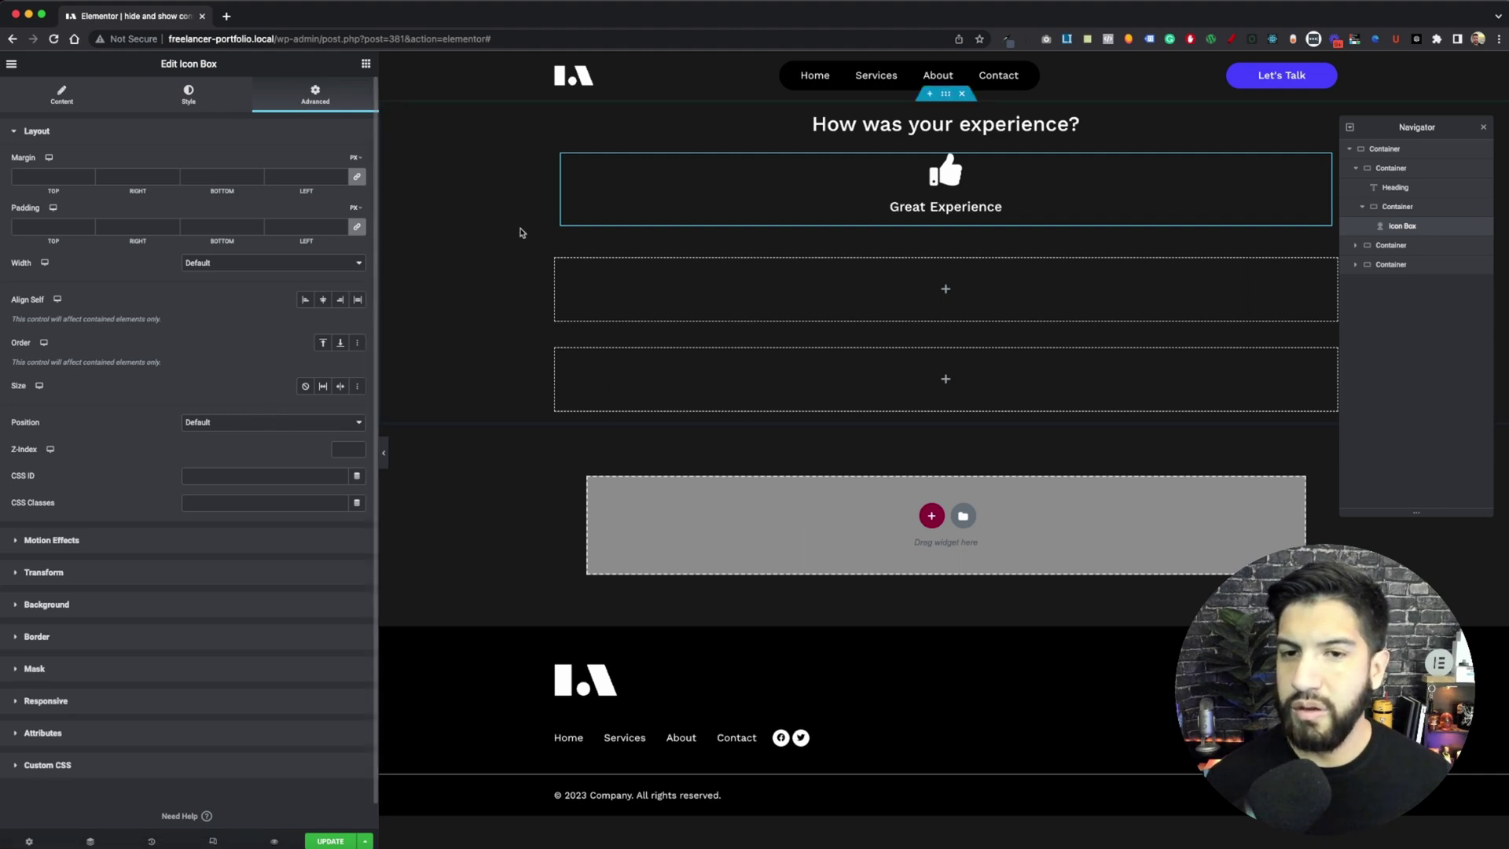
click(322, 300)
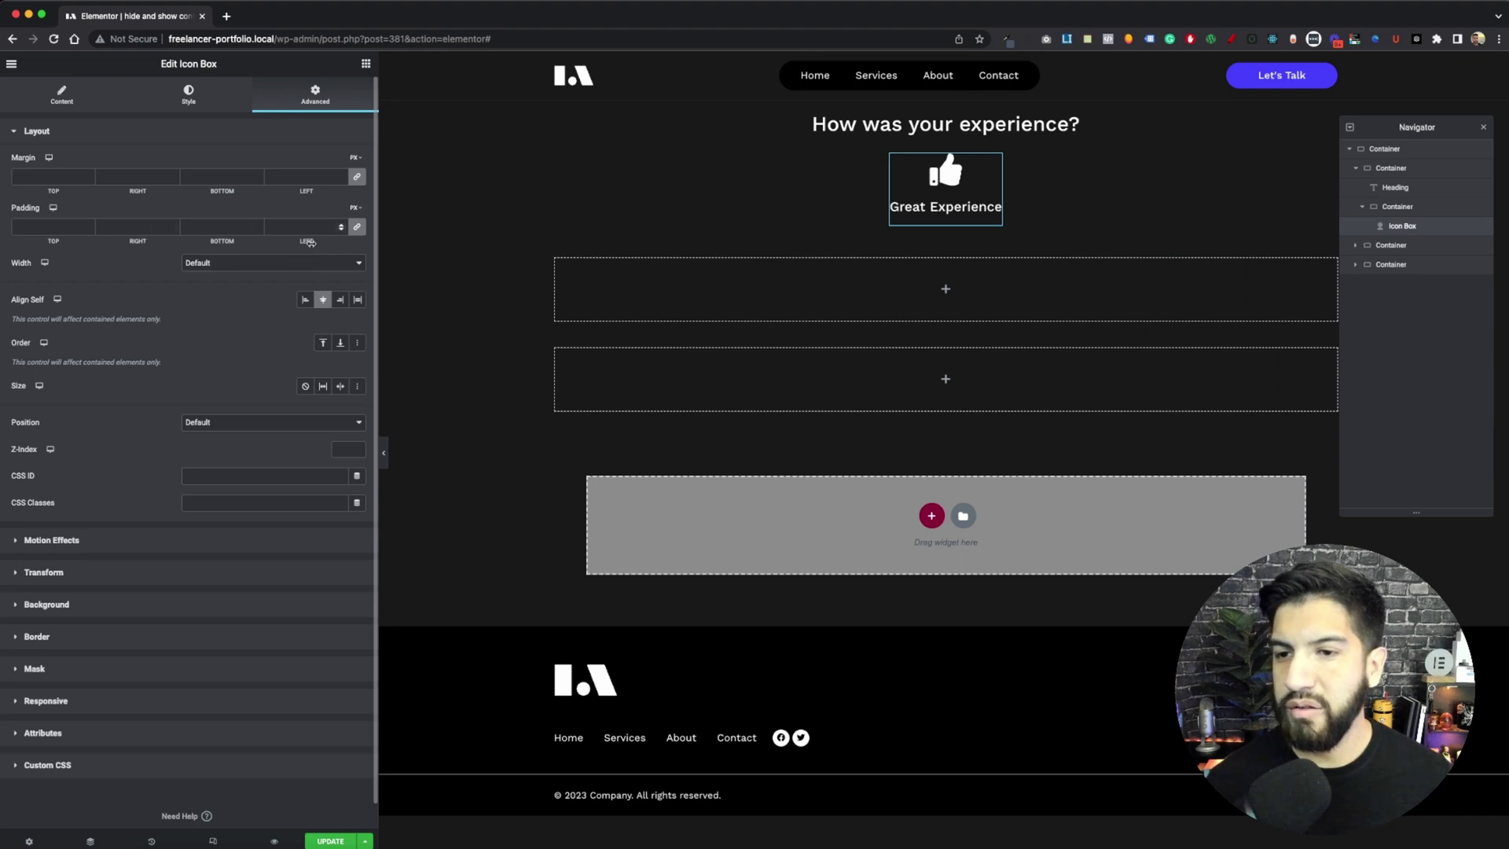
drag(311, 242, 321, 244)
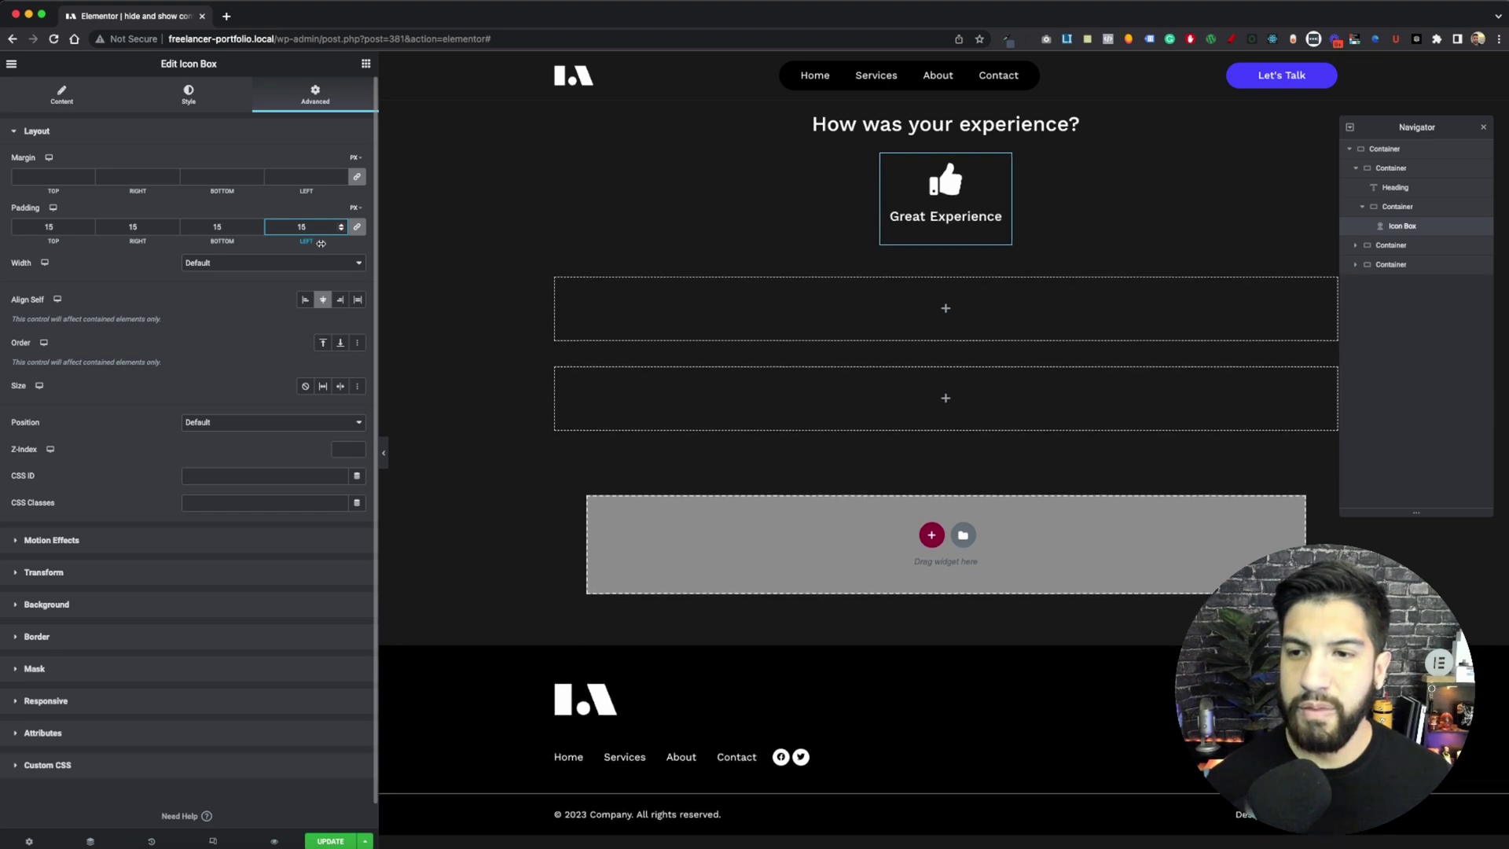
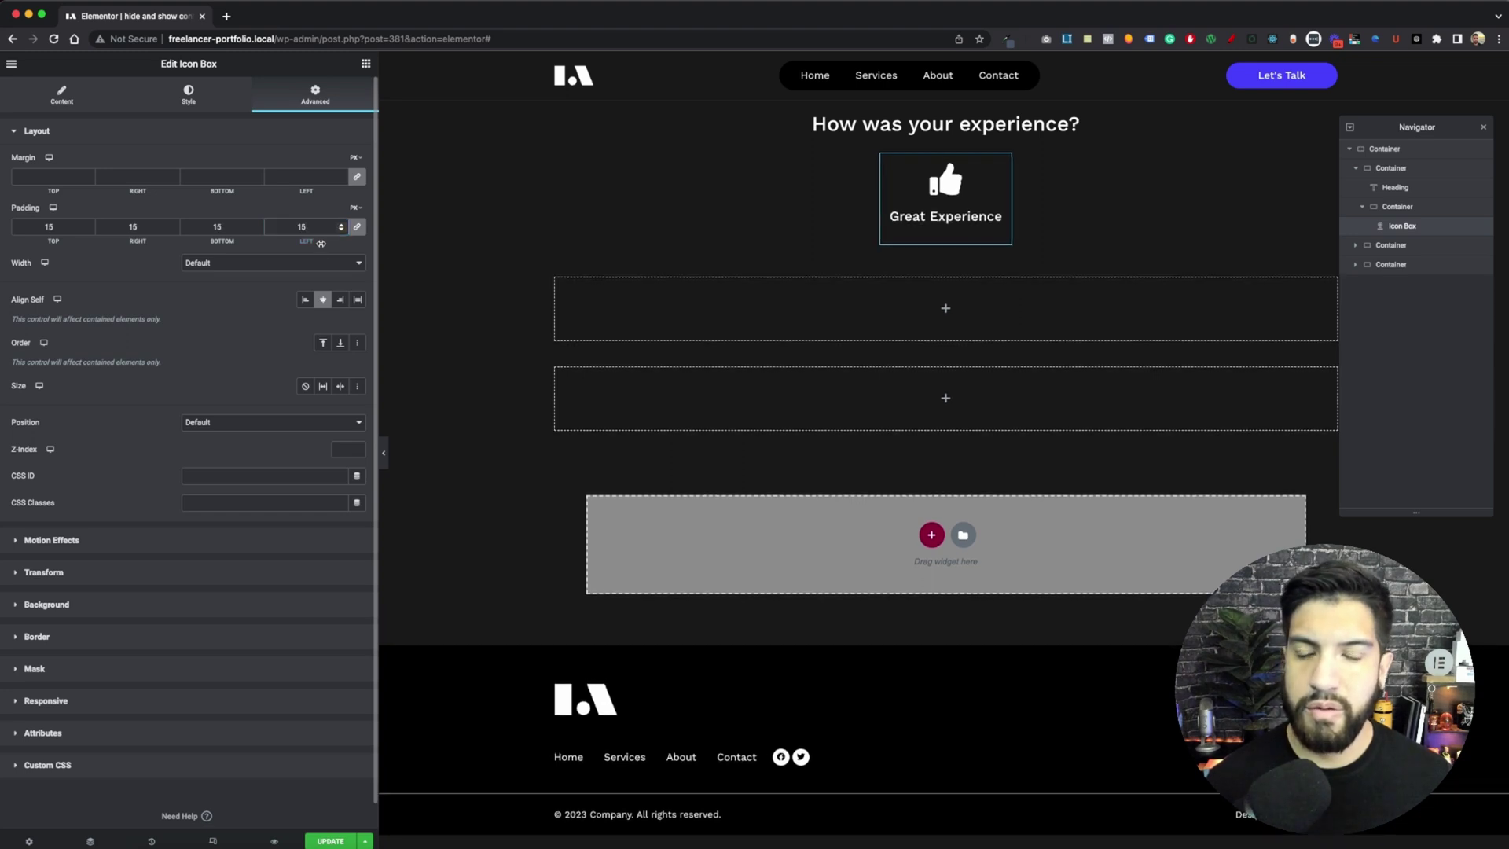
Give the Great Experience icon box a classic hover background in dark grey #2D2D2D.
click(131, 602)
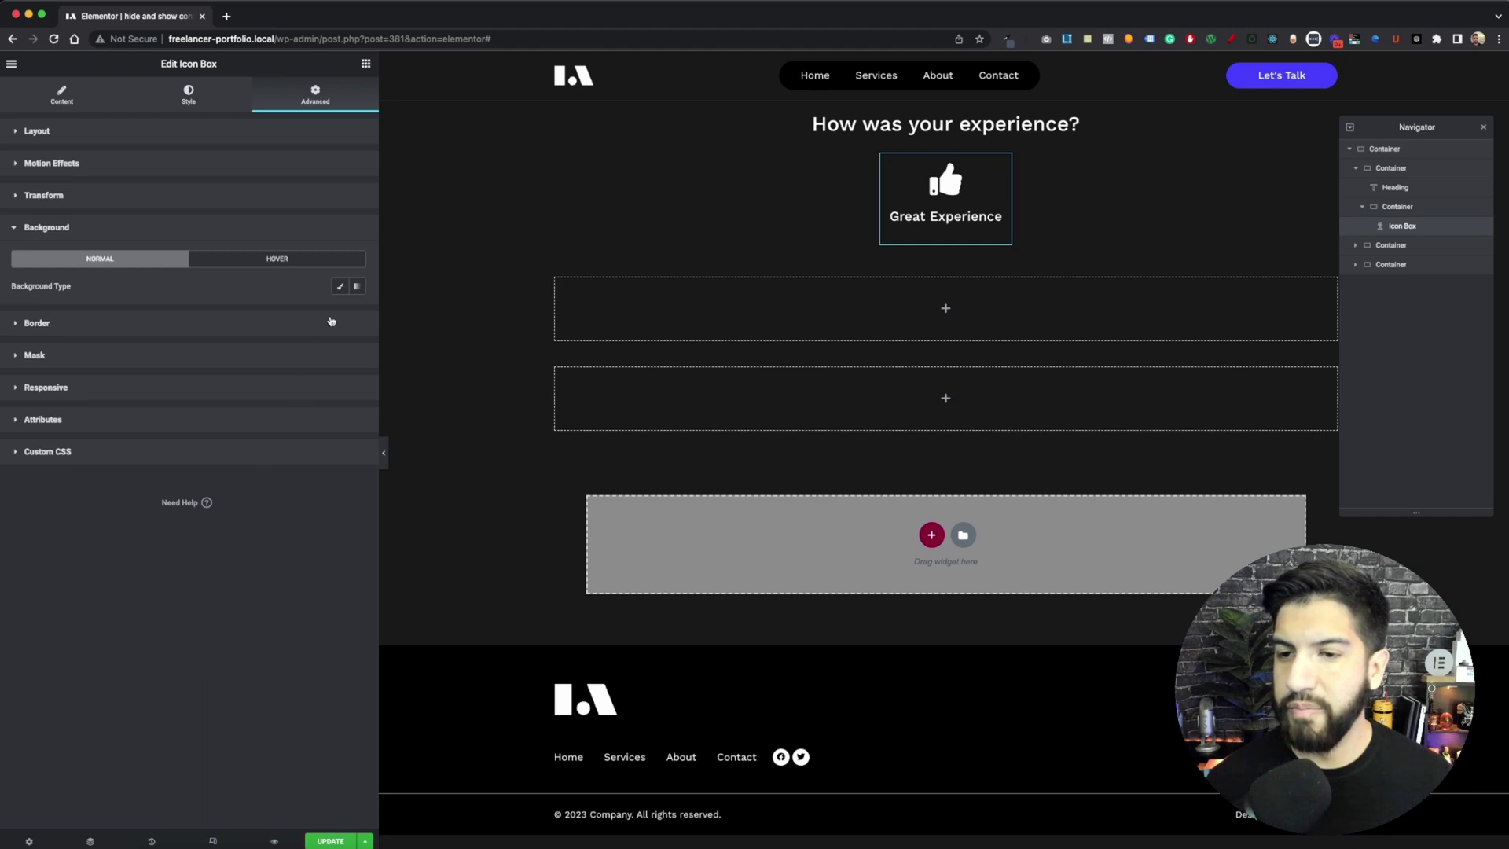
click(331, 261)
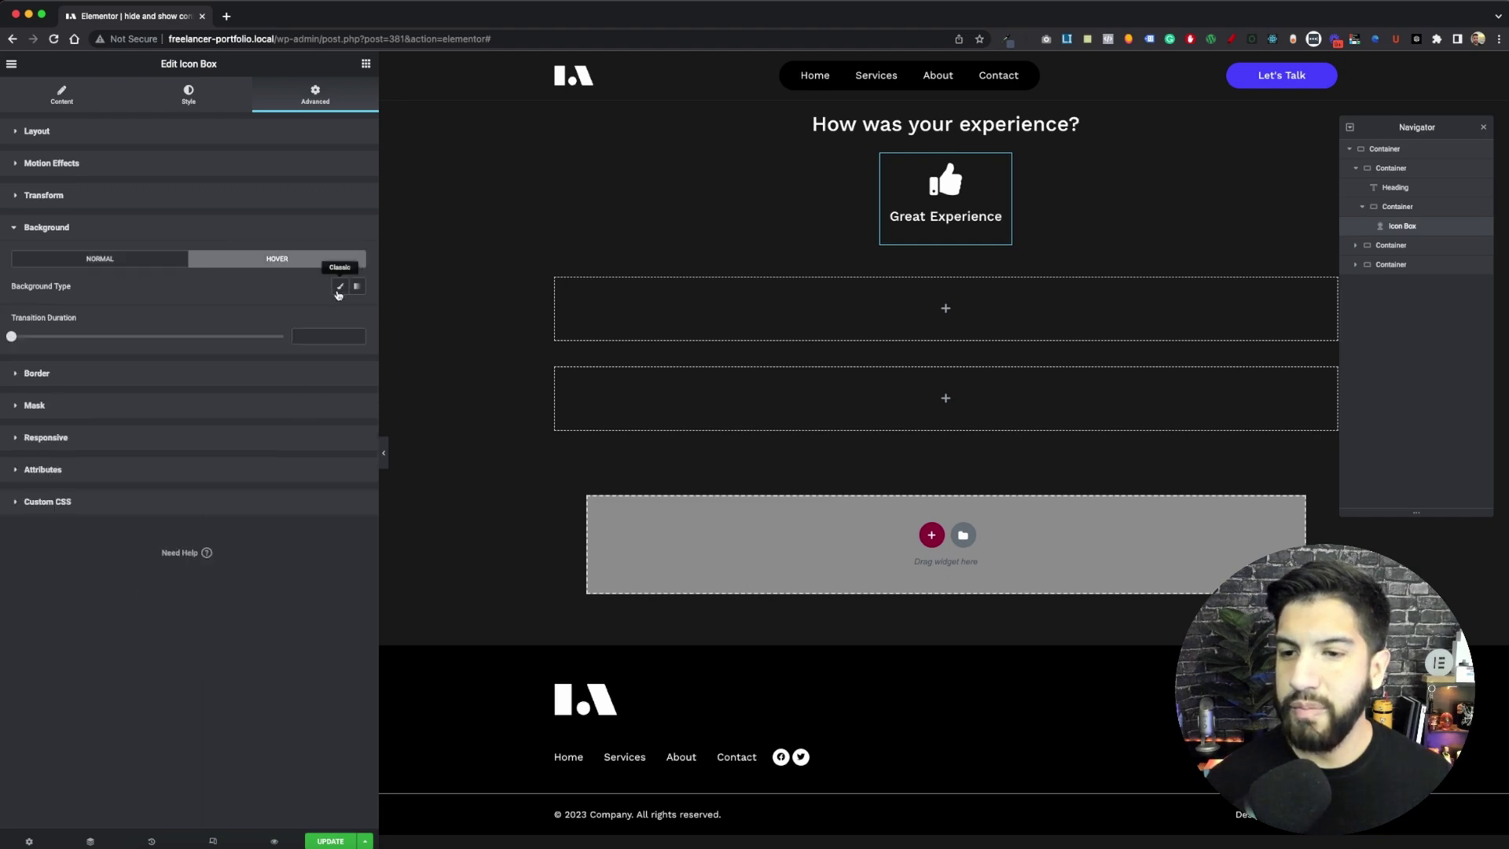
click(339, 288)
click(355, 316)
mouse_move(214, 408)
mouse_down()
mouse_move(199, 470)
mouse_move(205, 451)
mouse_up()
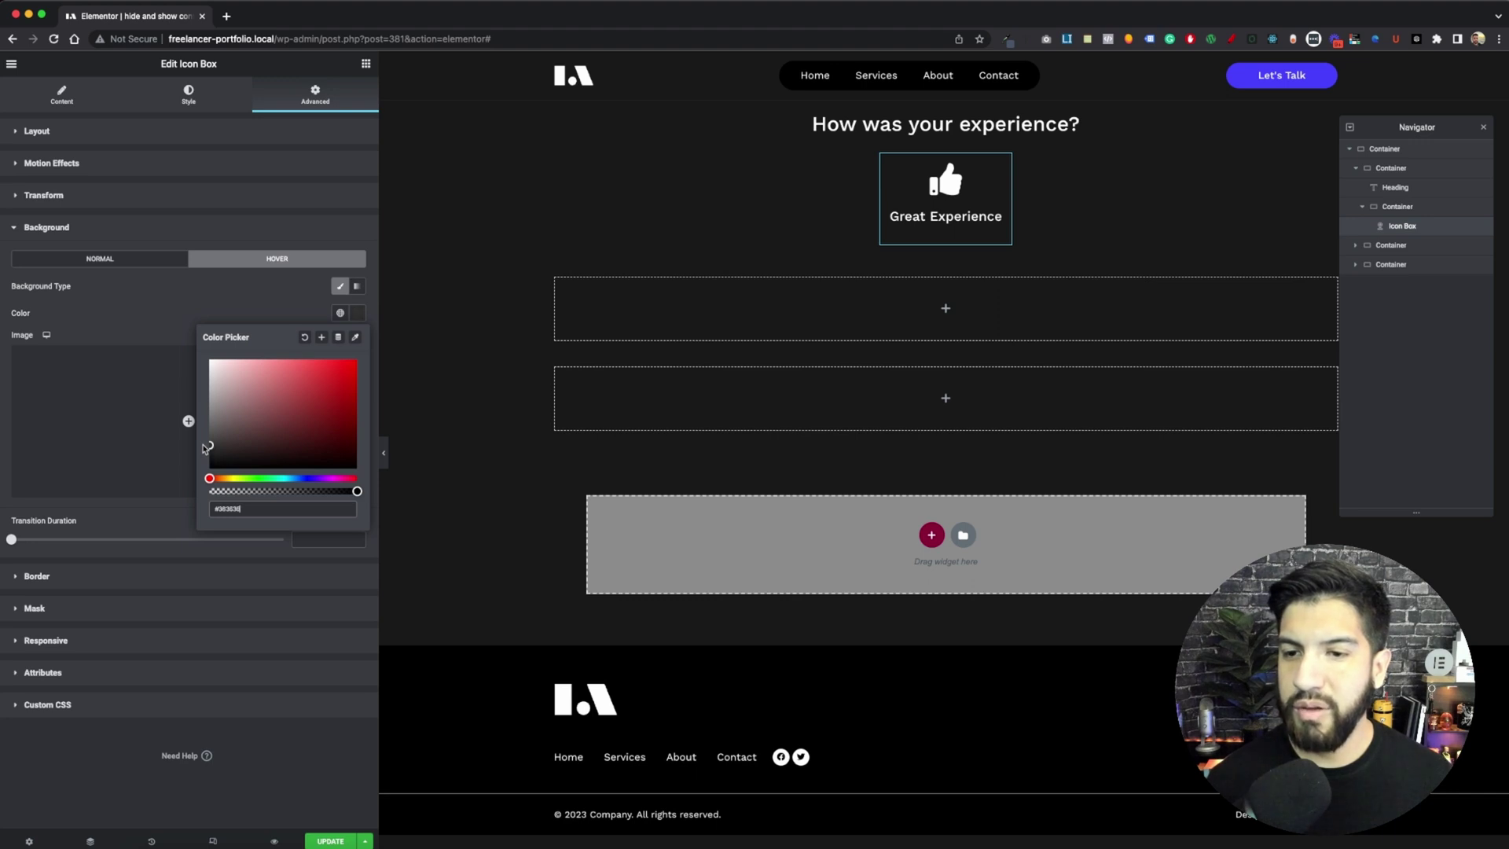
click(440, 353)
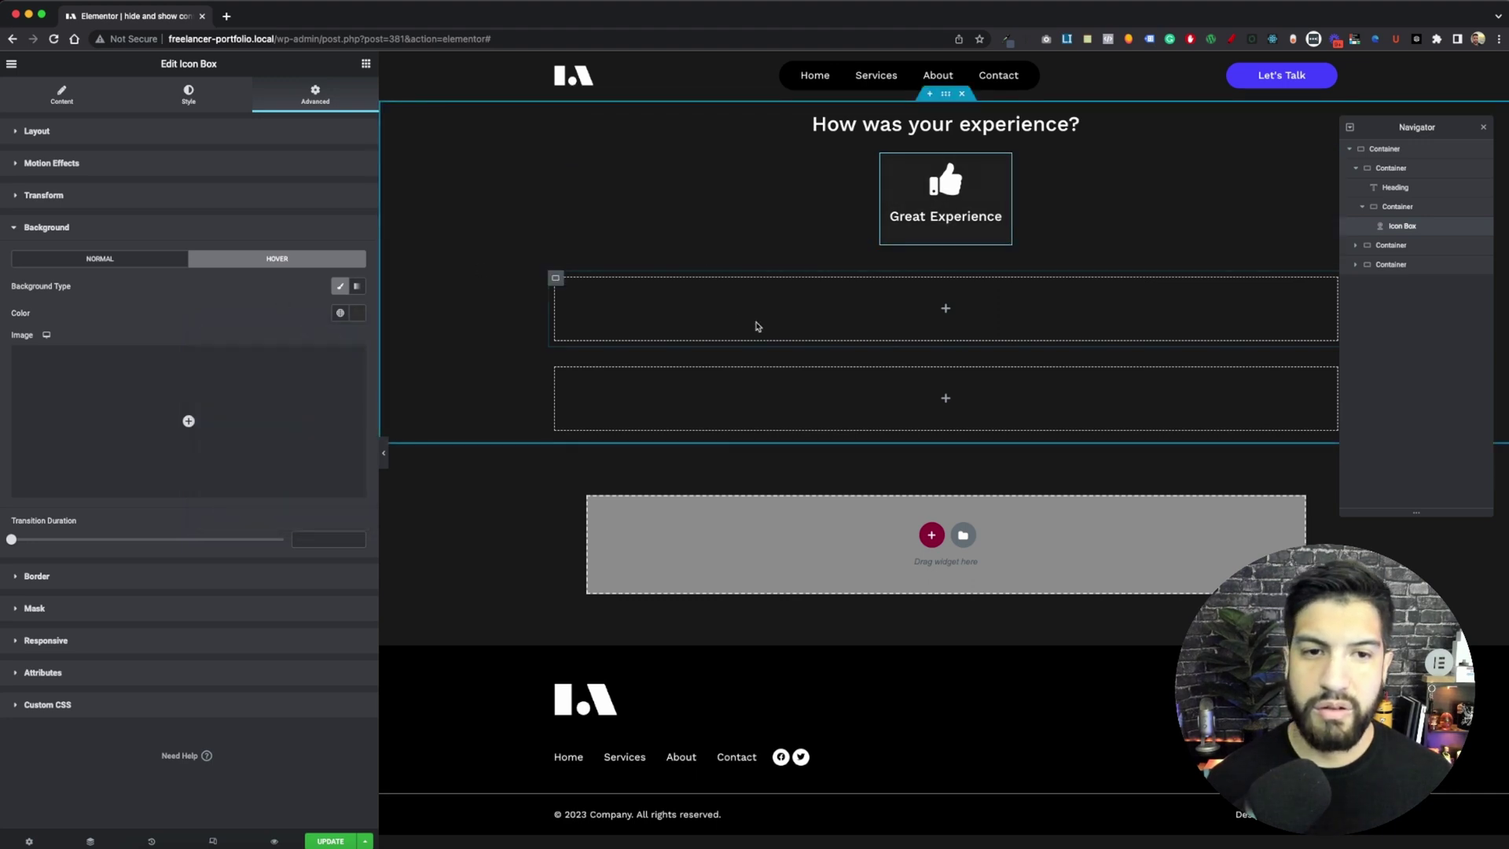
click(358, 313)
drag(211, 451, 206, 453)
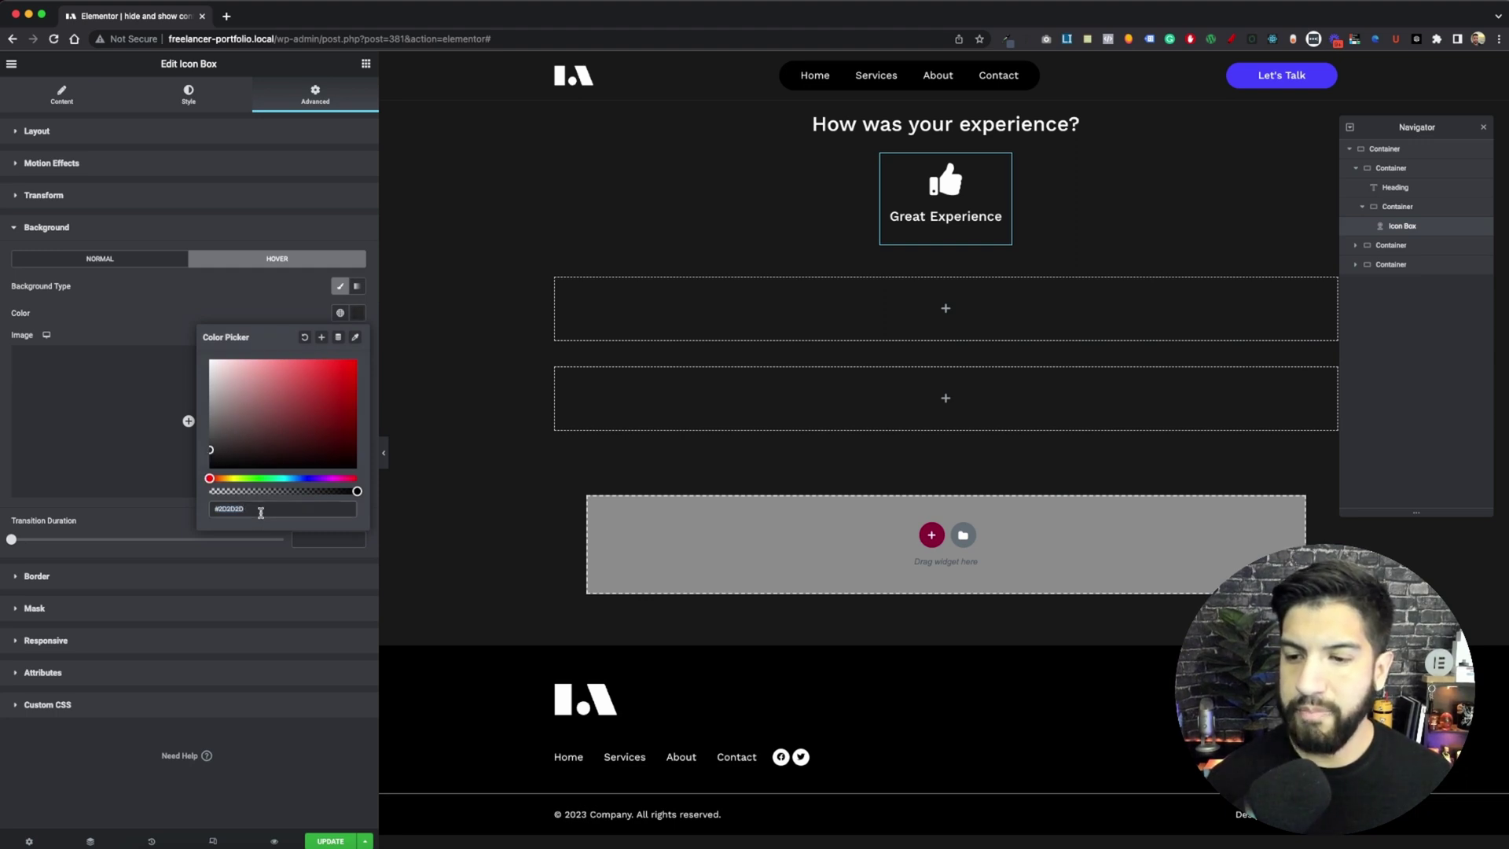
click(257, 303)
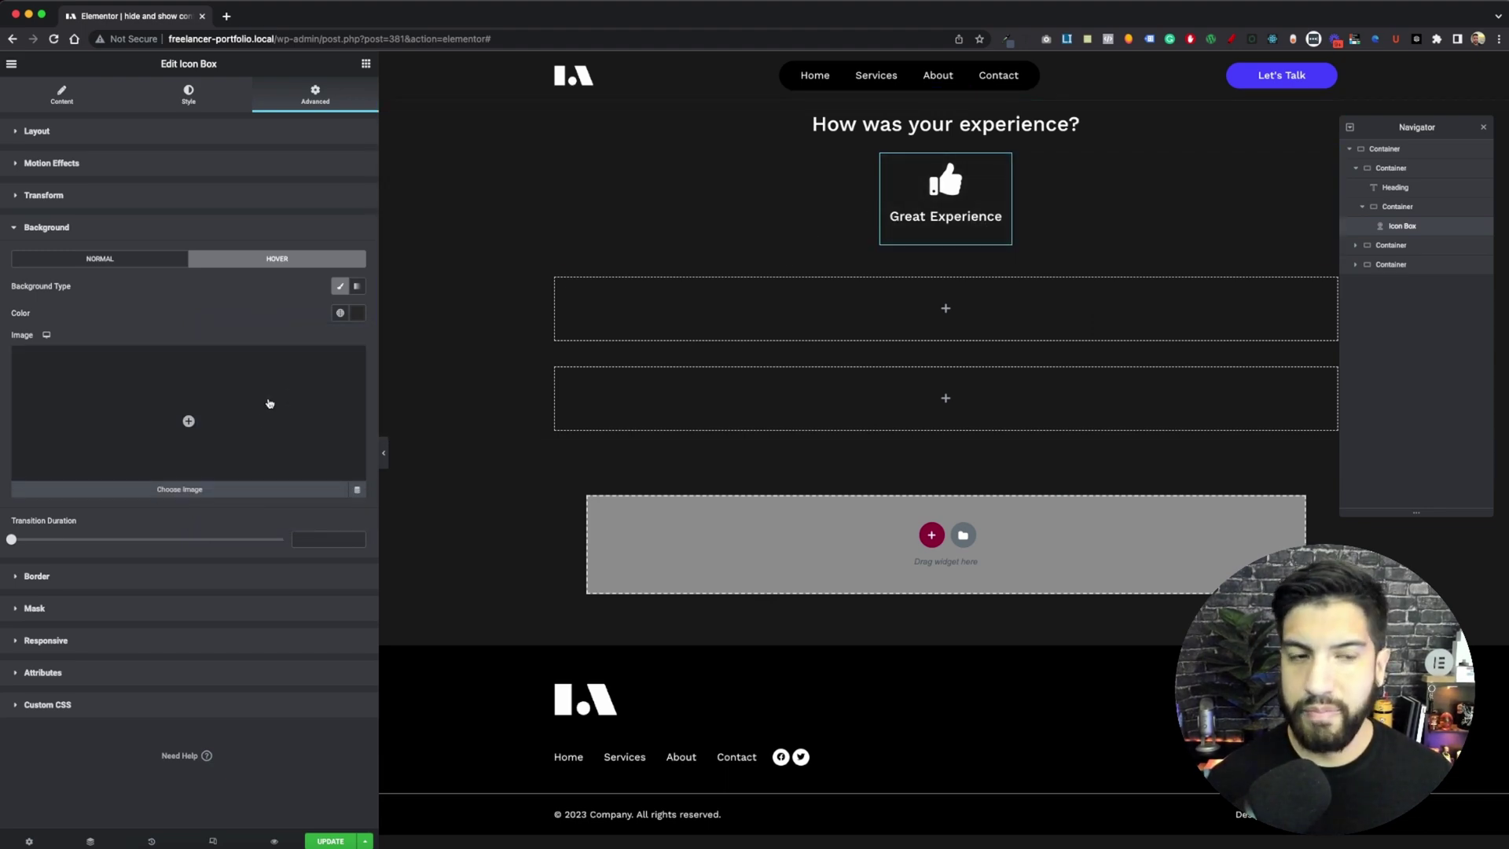
Set the icon box's border radius to 10 px on all corners and duplicate the icon box.
click(126, 588)
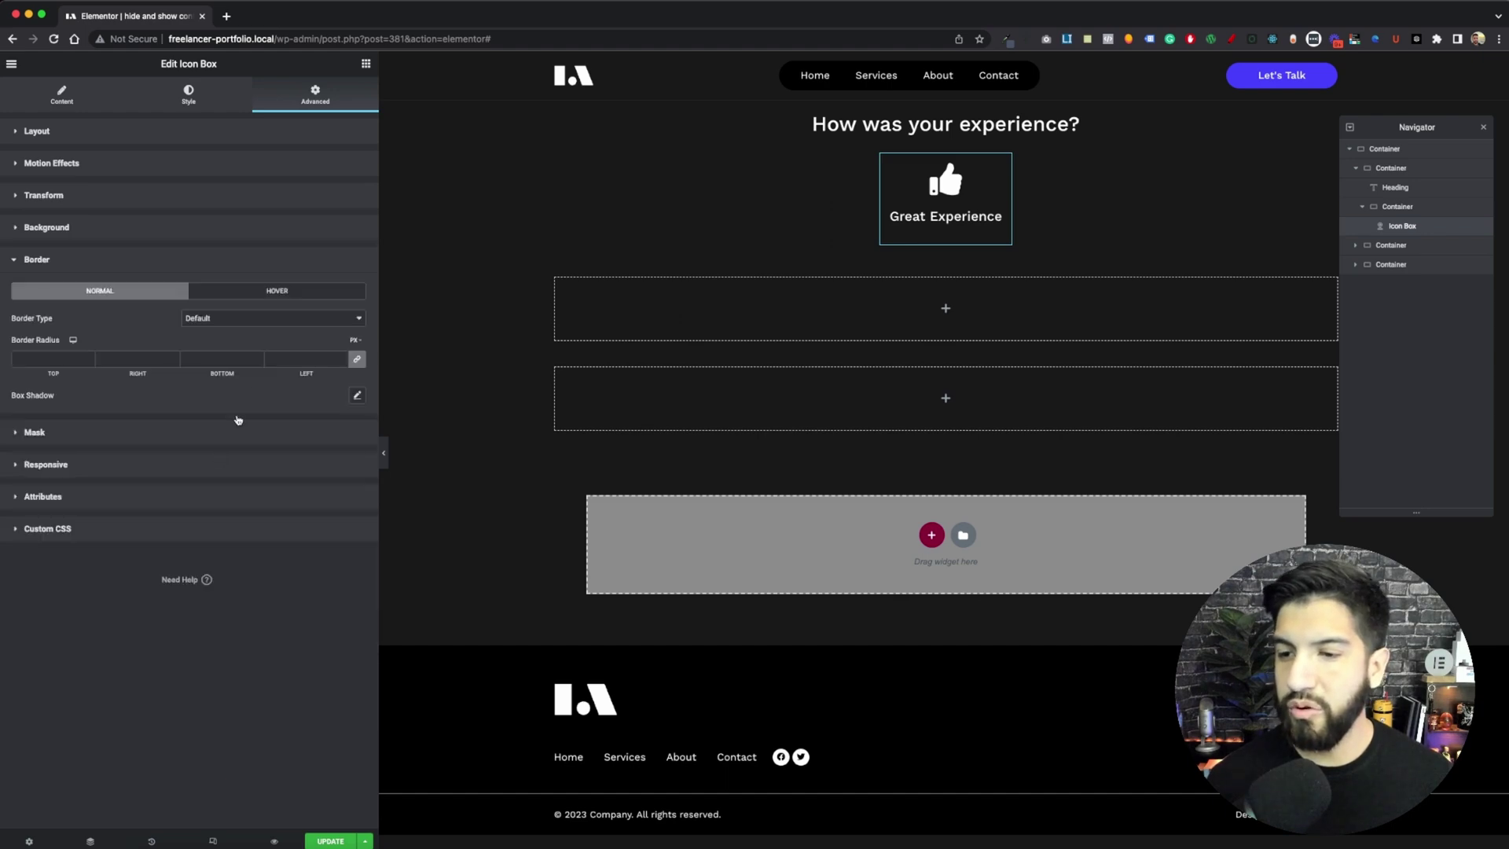
click(307, 354)
text(10)
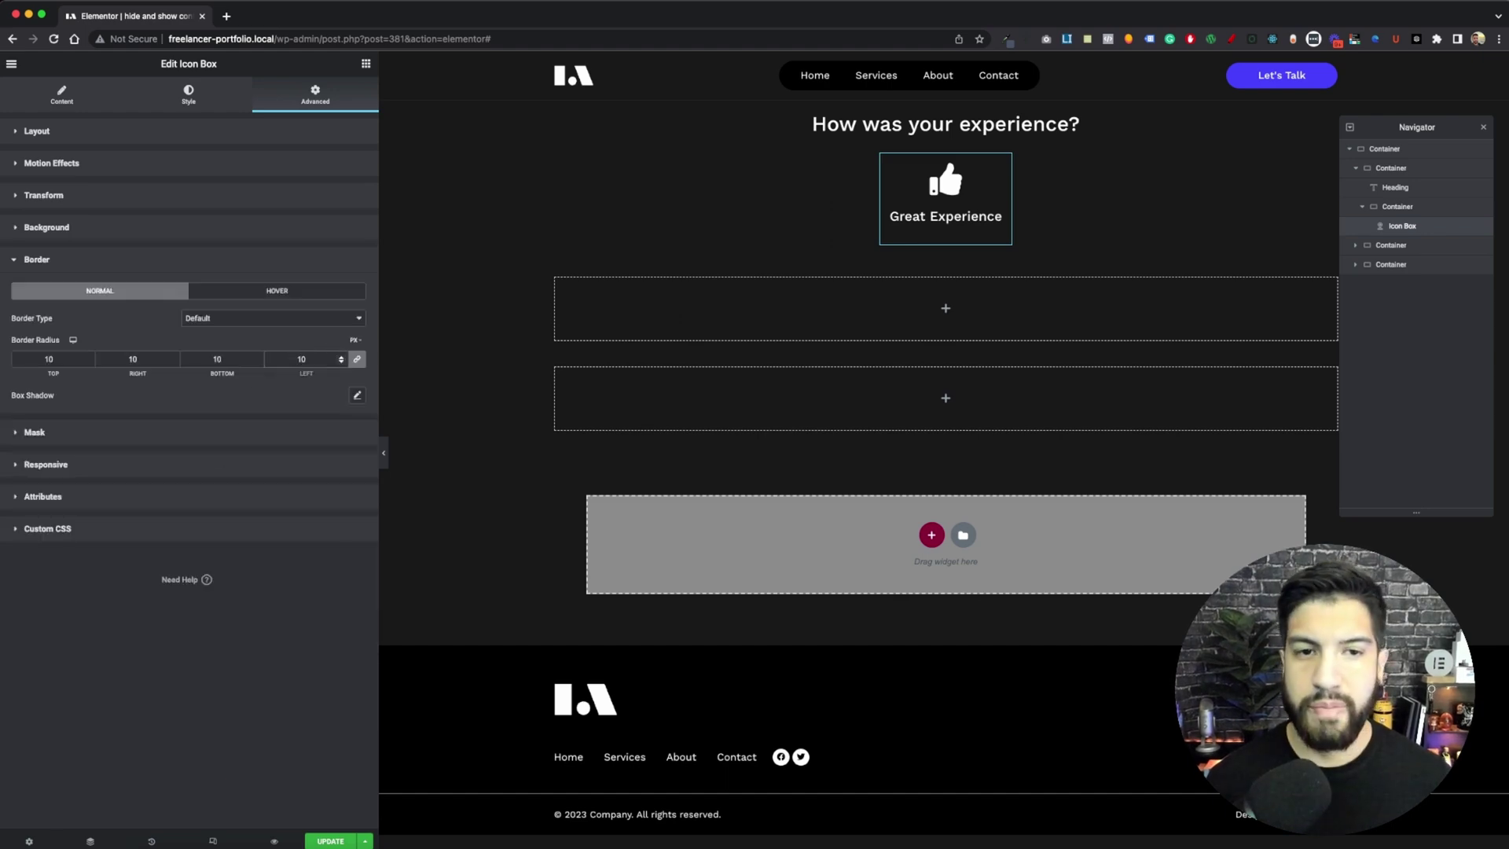
right_click(1003, 167)
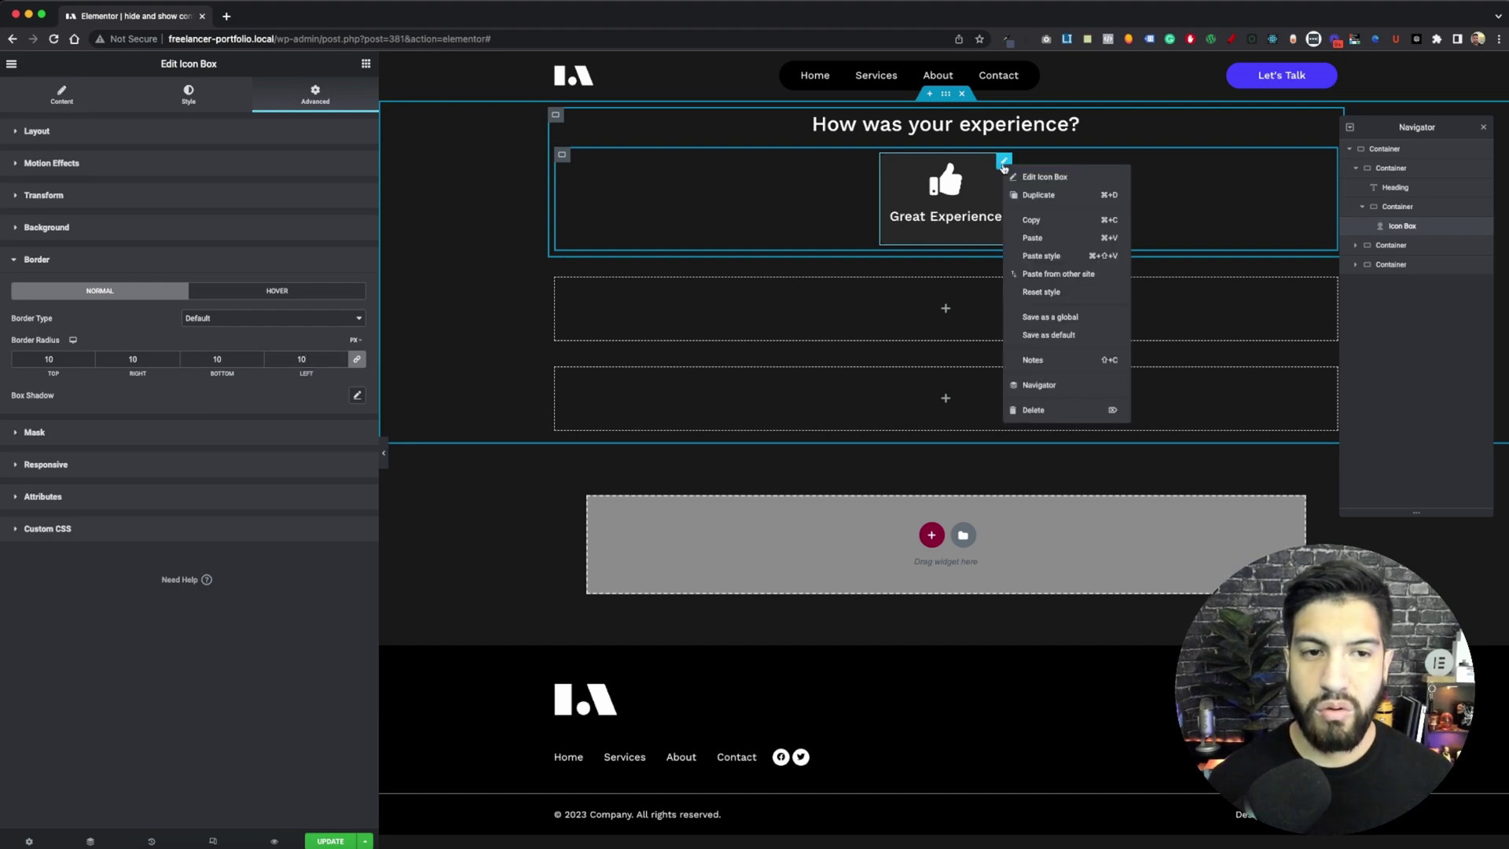
click(1024, 196)
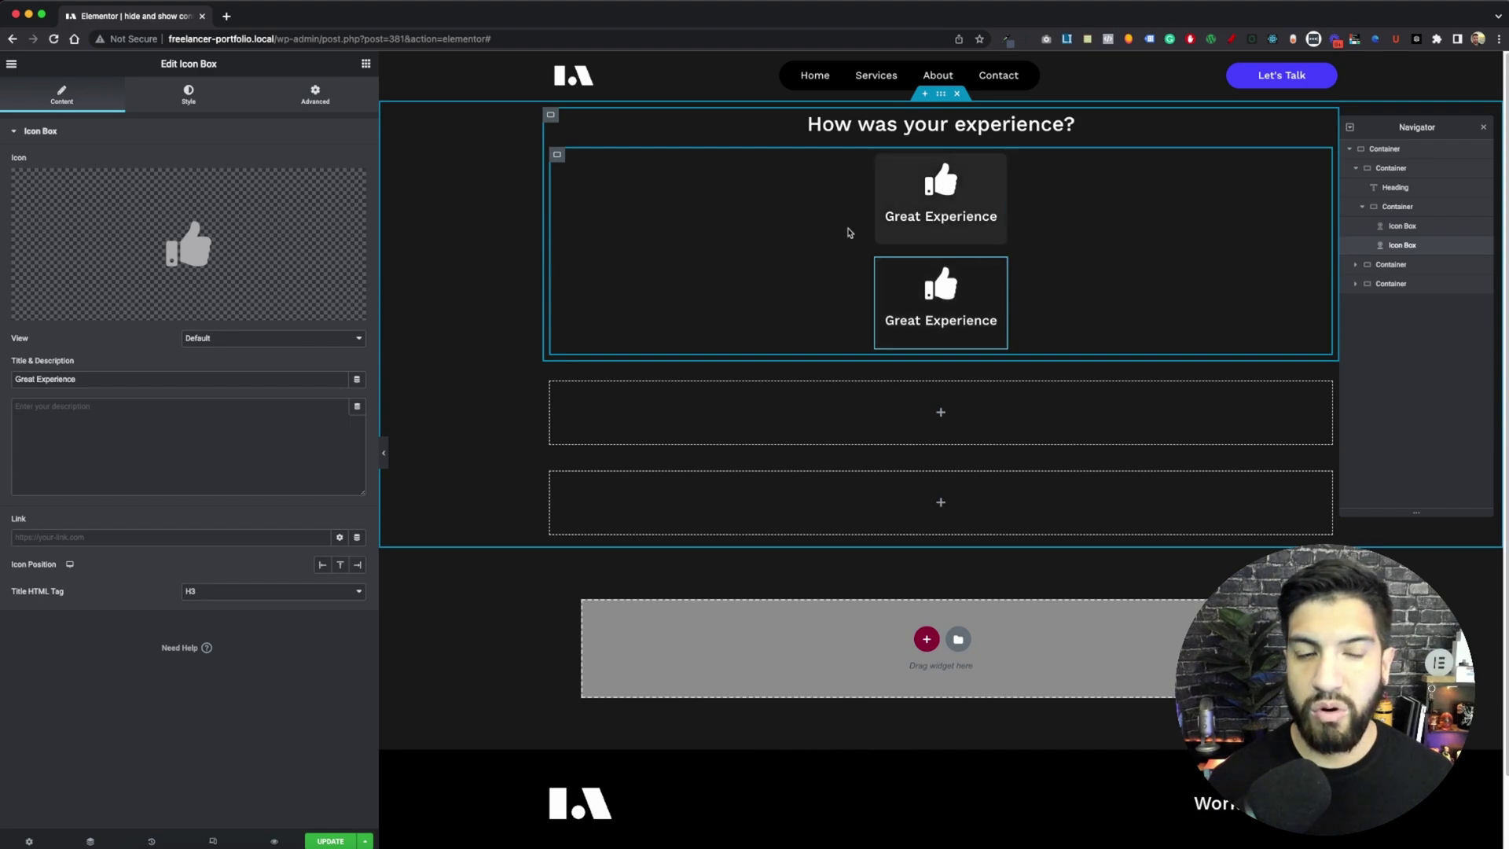
Arrange the icon boxes' container as a horizontal row with centred content and a 40 px gap between elements.
click(557, 156)
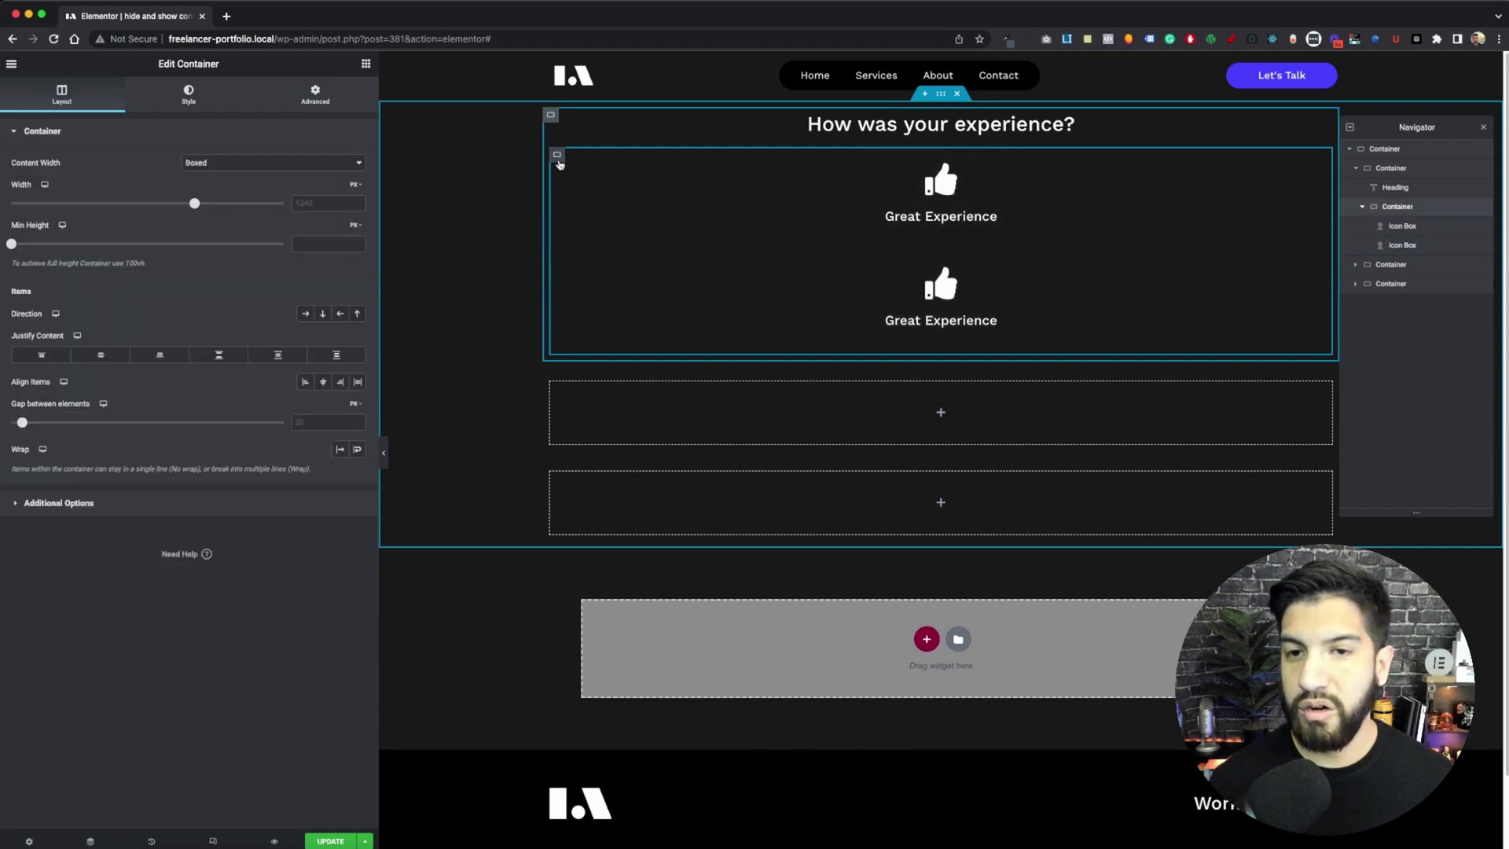
click(306, 315)
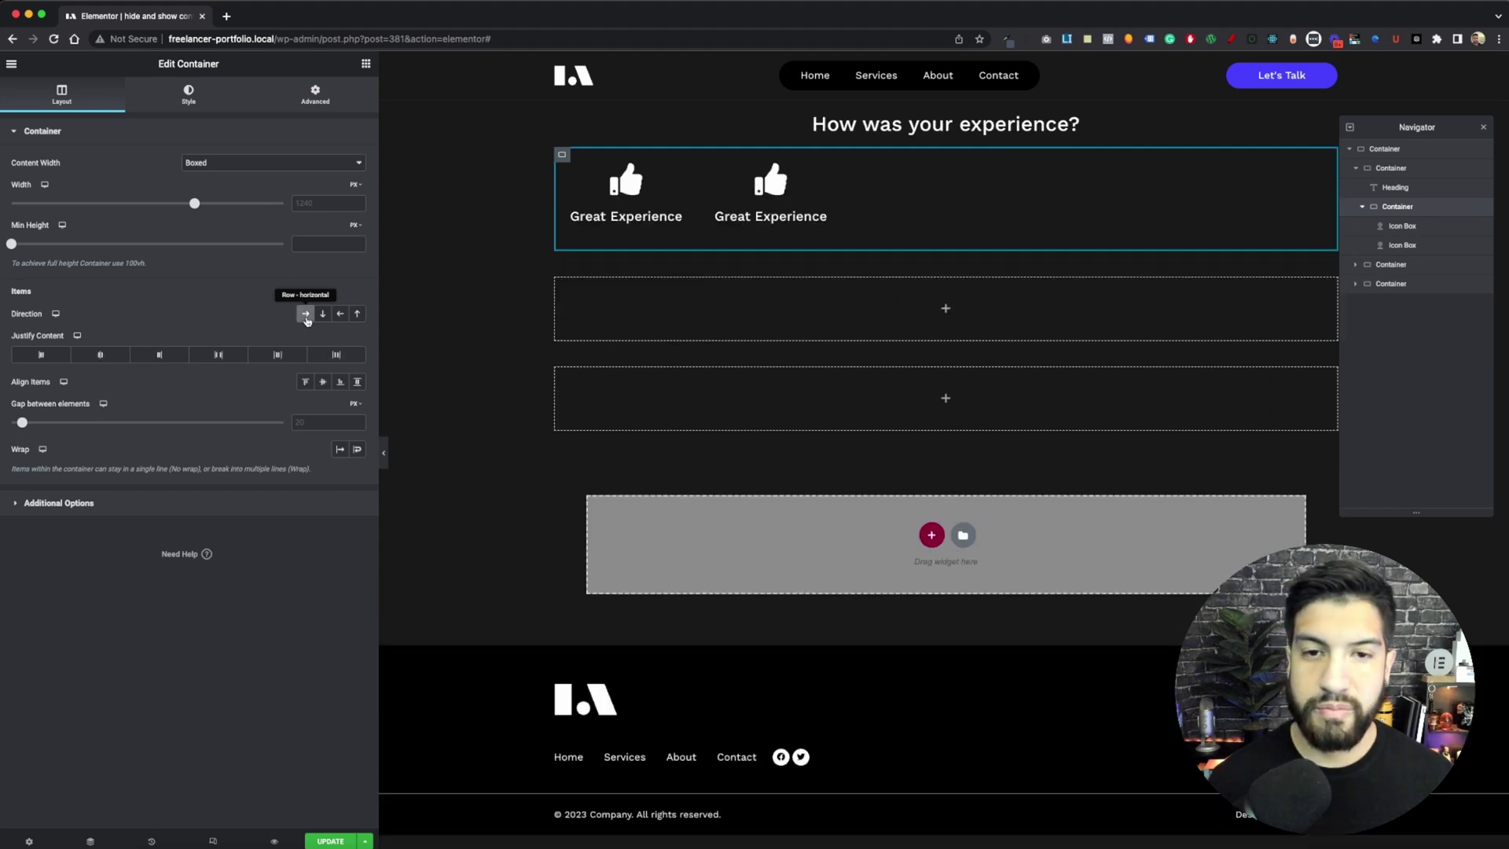
click(100, 355)
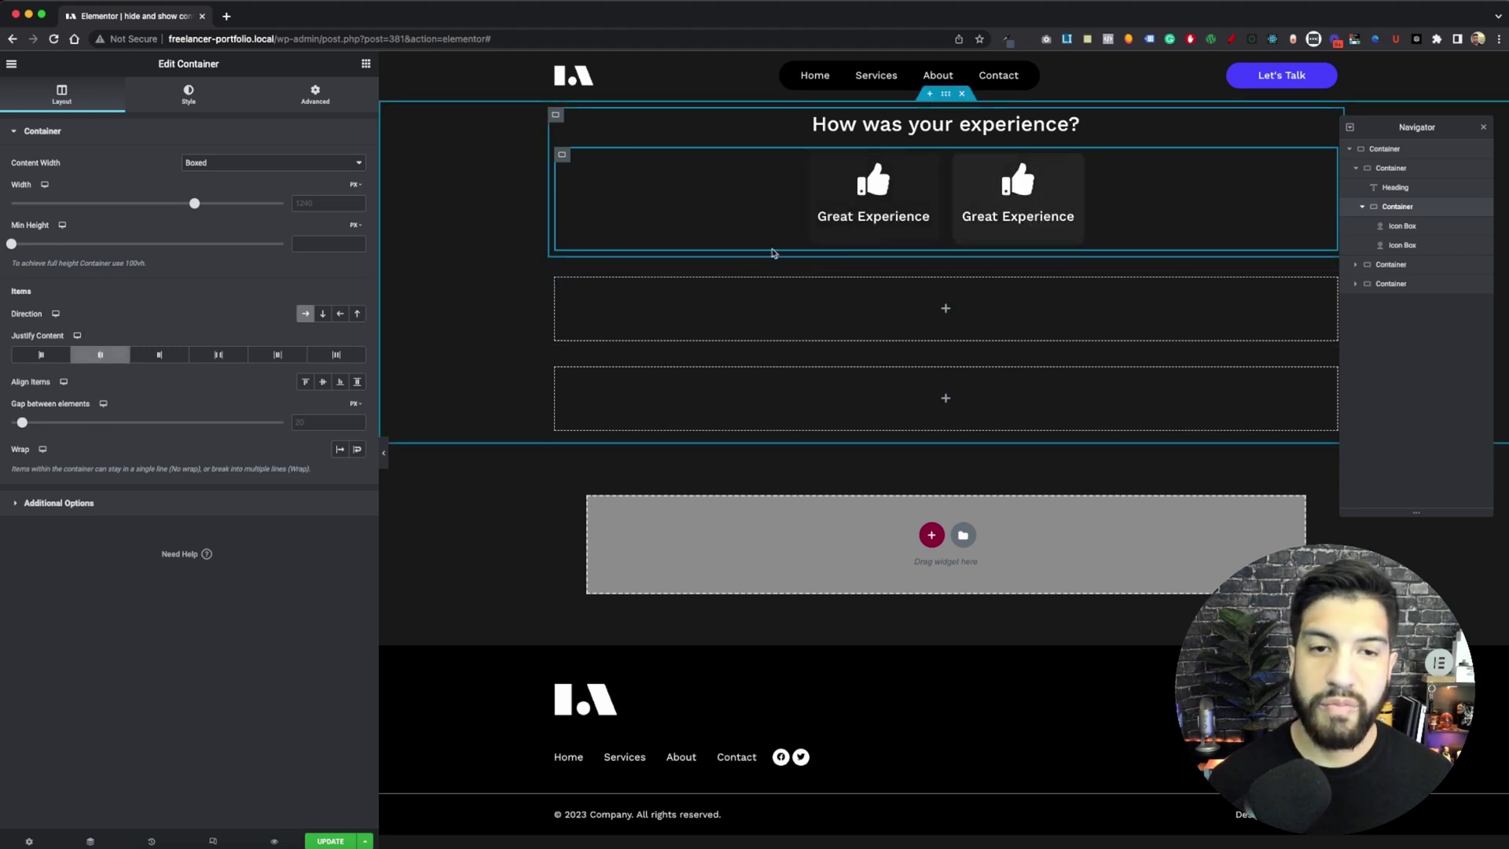
drag(22, 423, 33, 424)
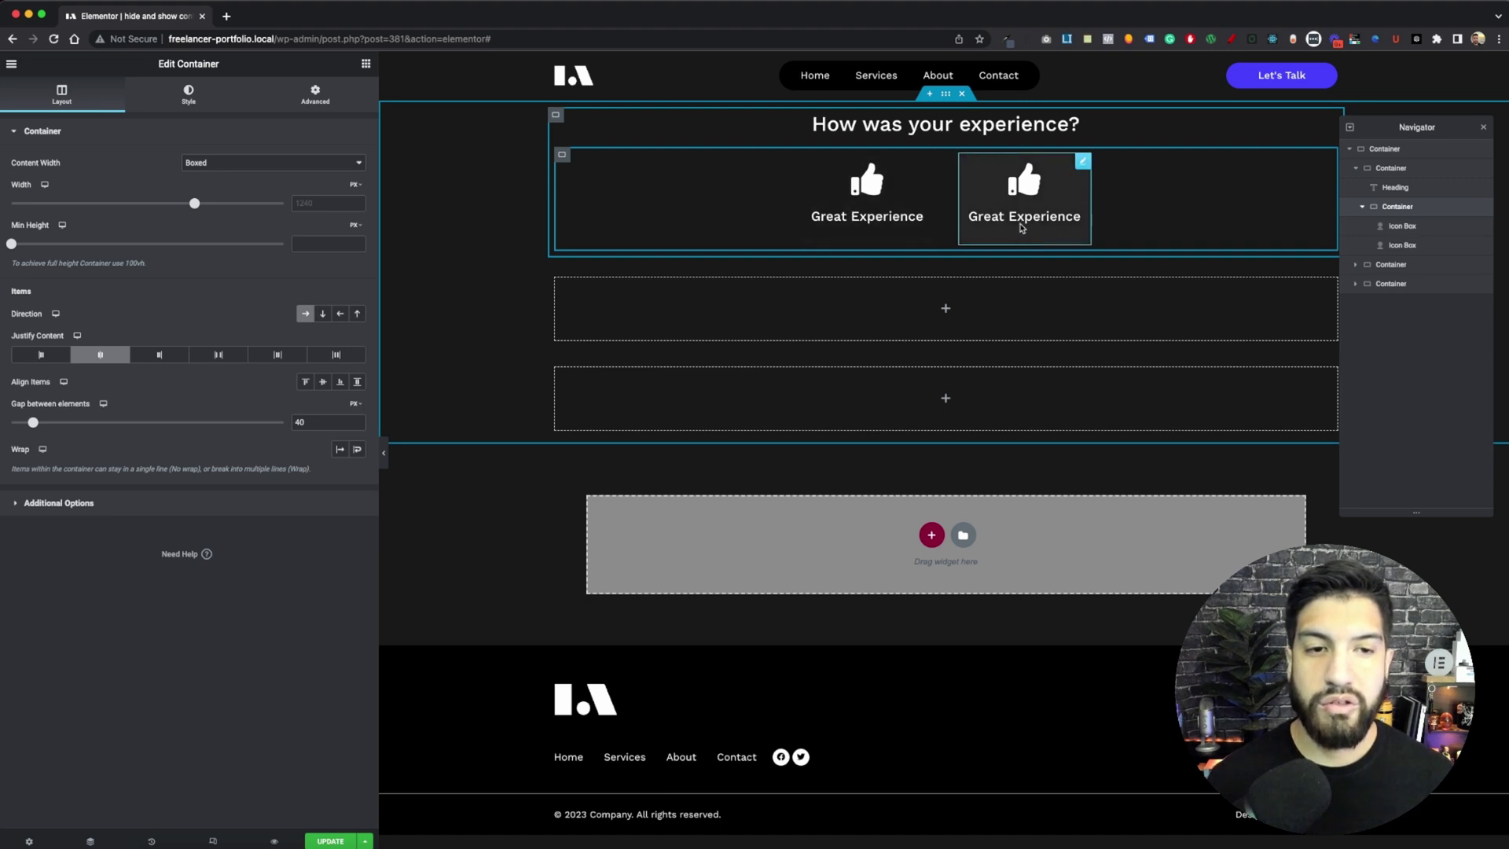
Change the primary colour of the first icon box's thumbs-up icon to a medium green.
click(898, 202)
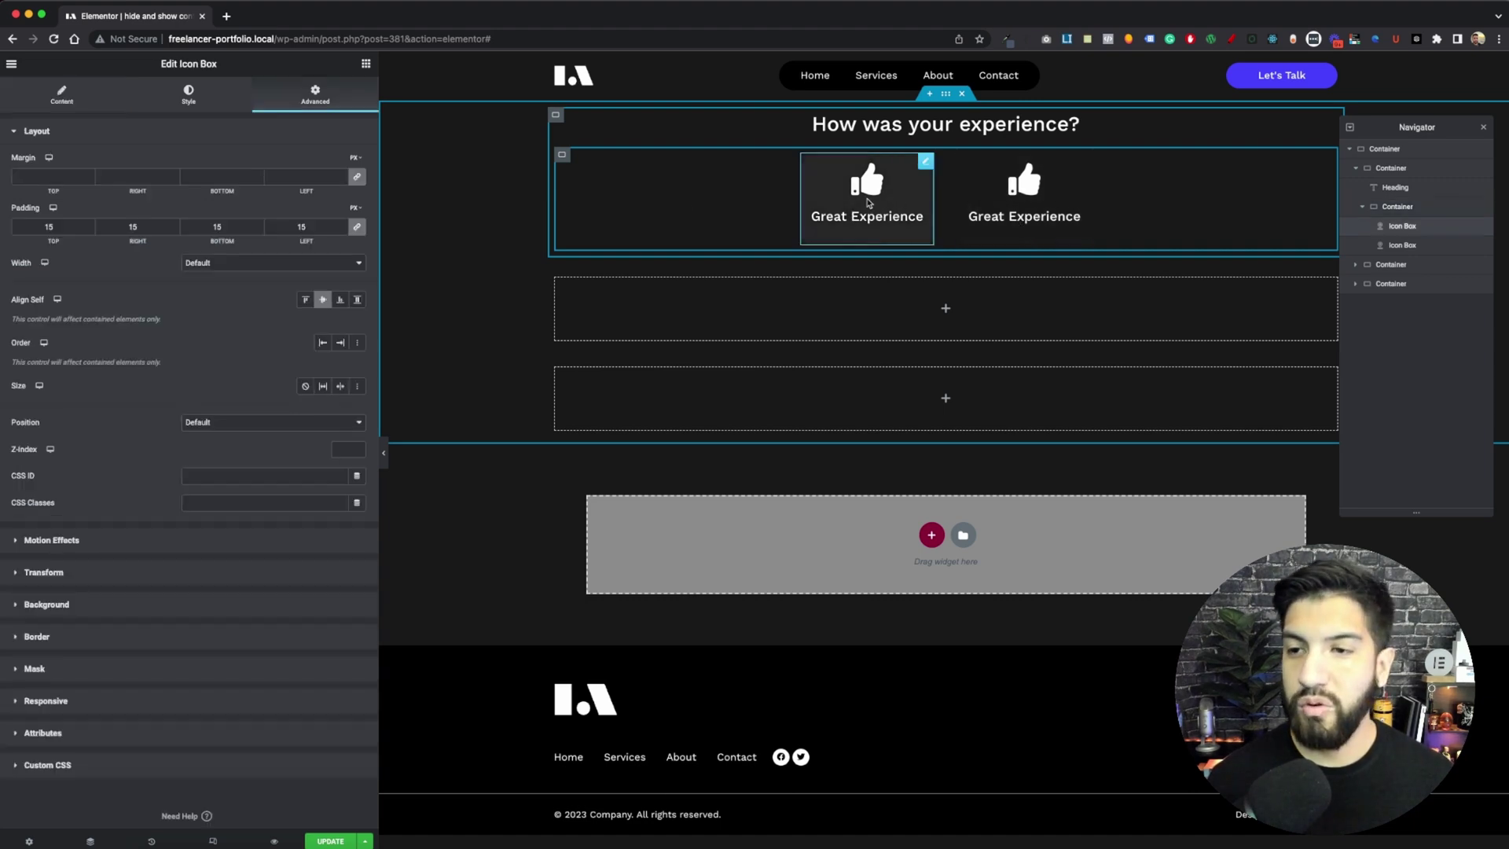
click(180, 104)
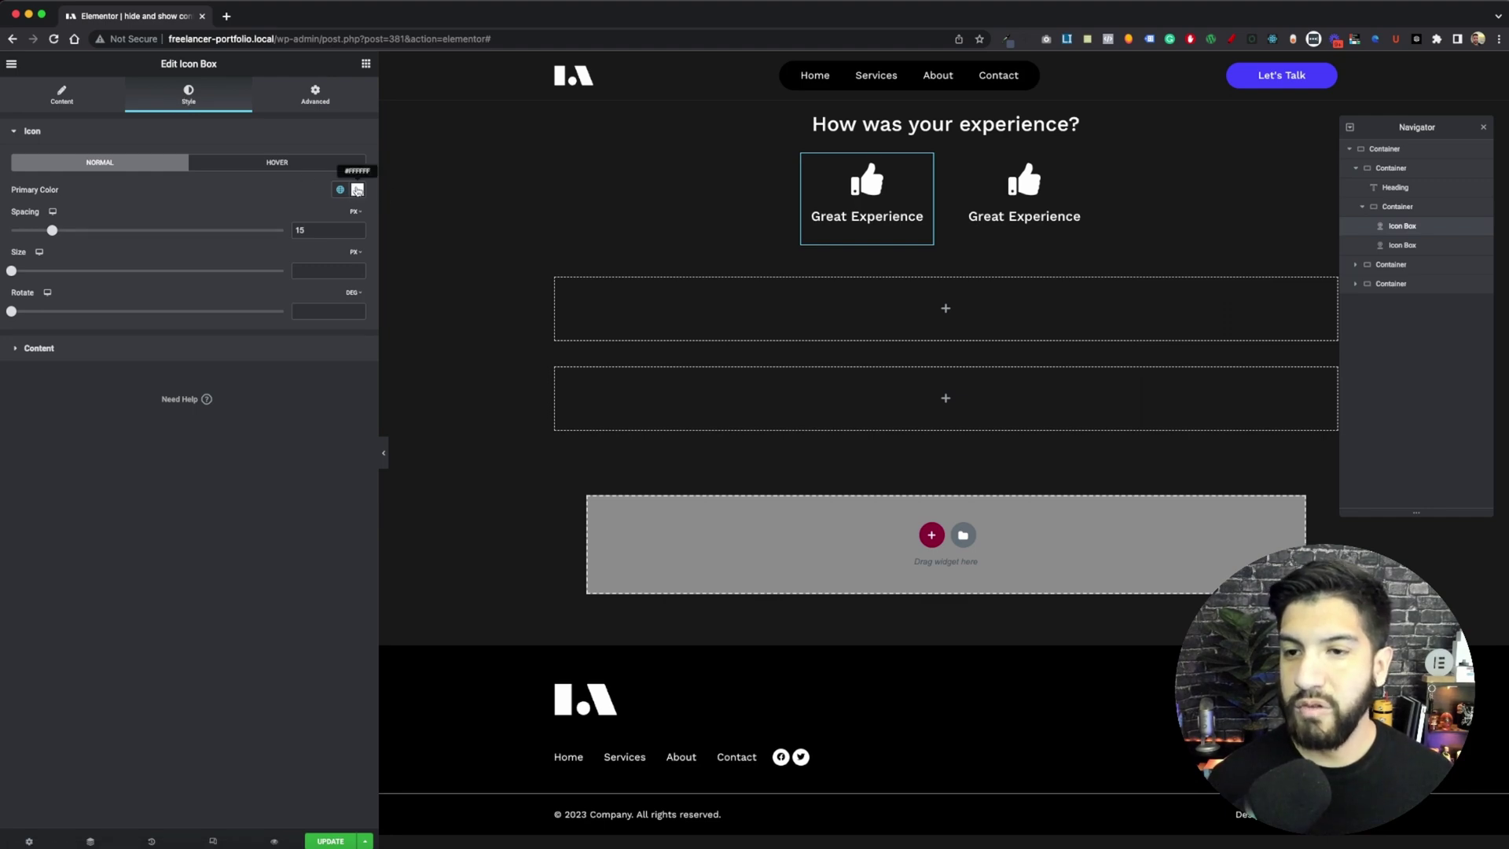
click(356, 190)
drag(211, 355, 253, 356)
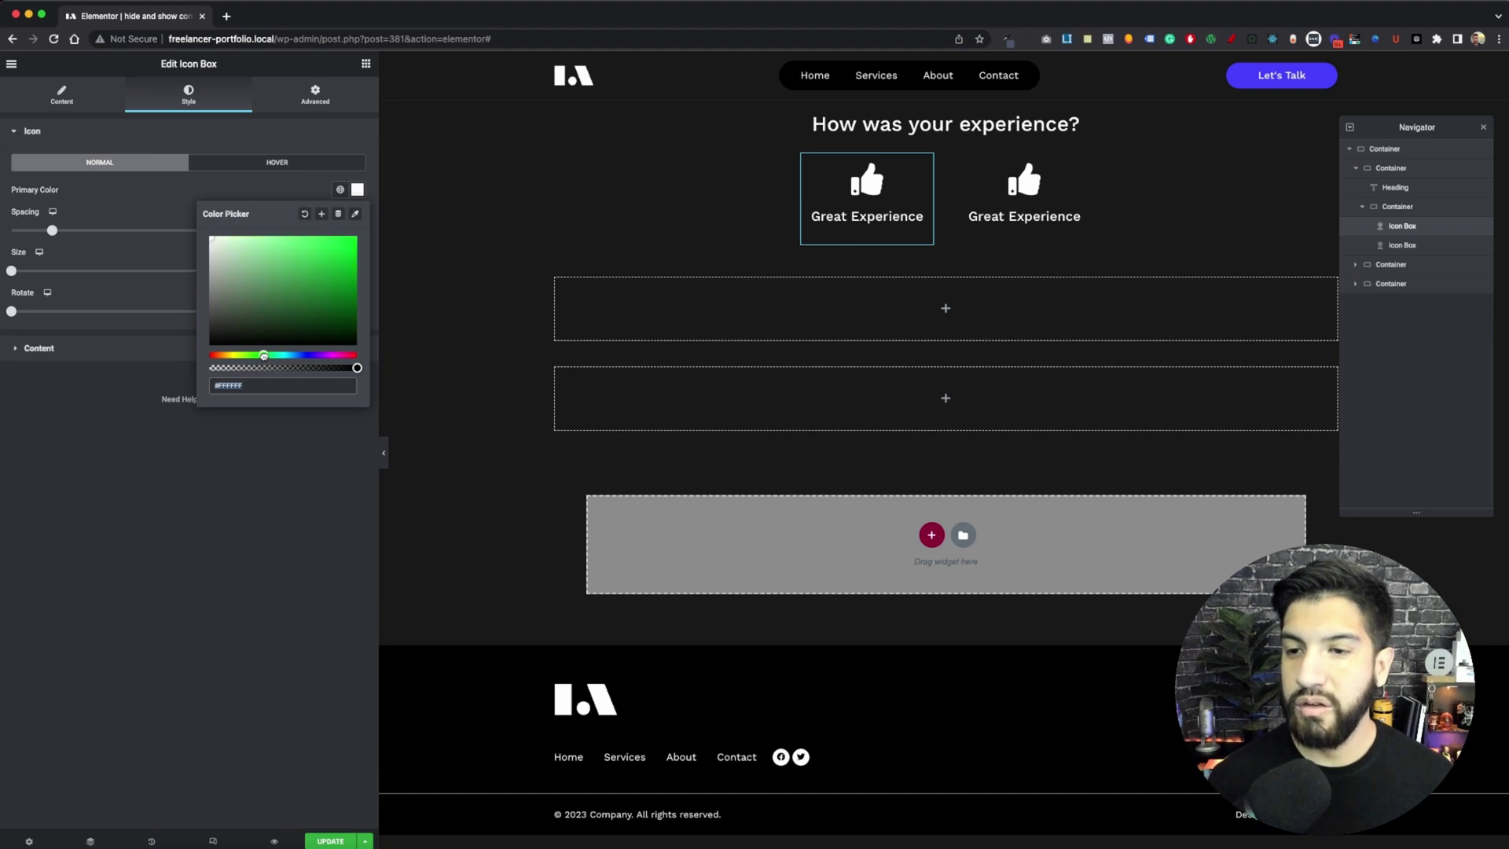
drag(300, 277, 304, 239)
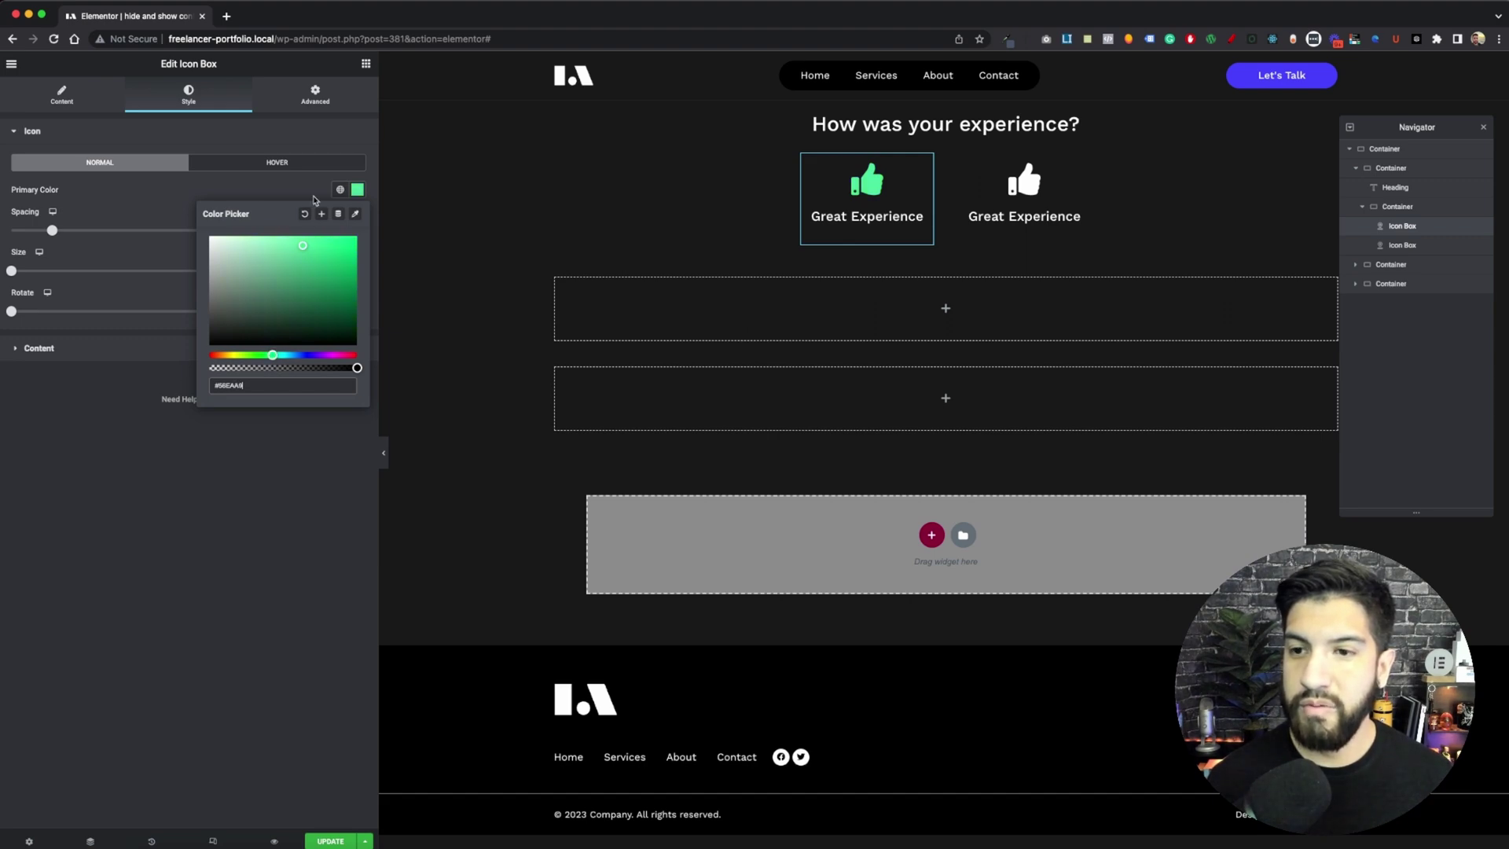
drag(303, 244, 304, 254)
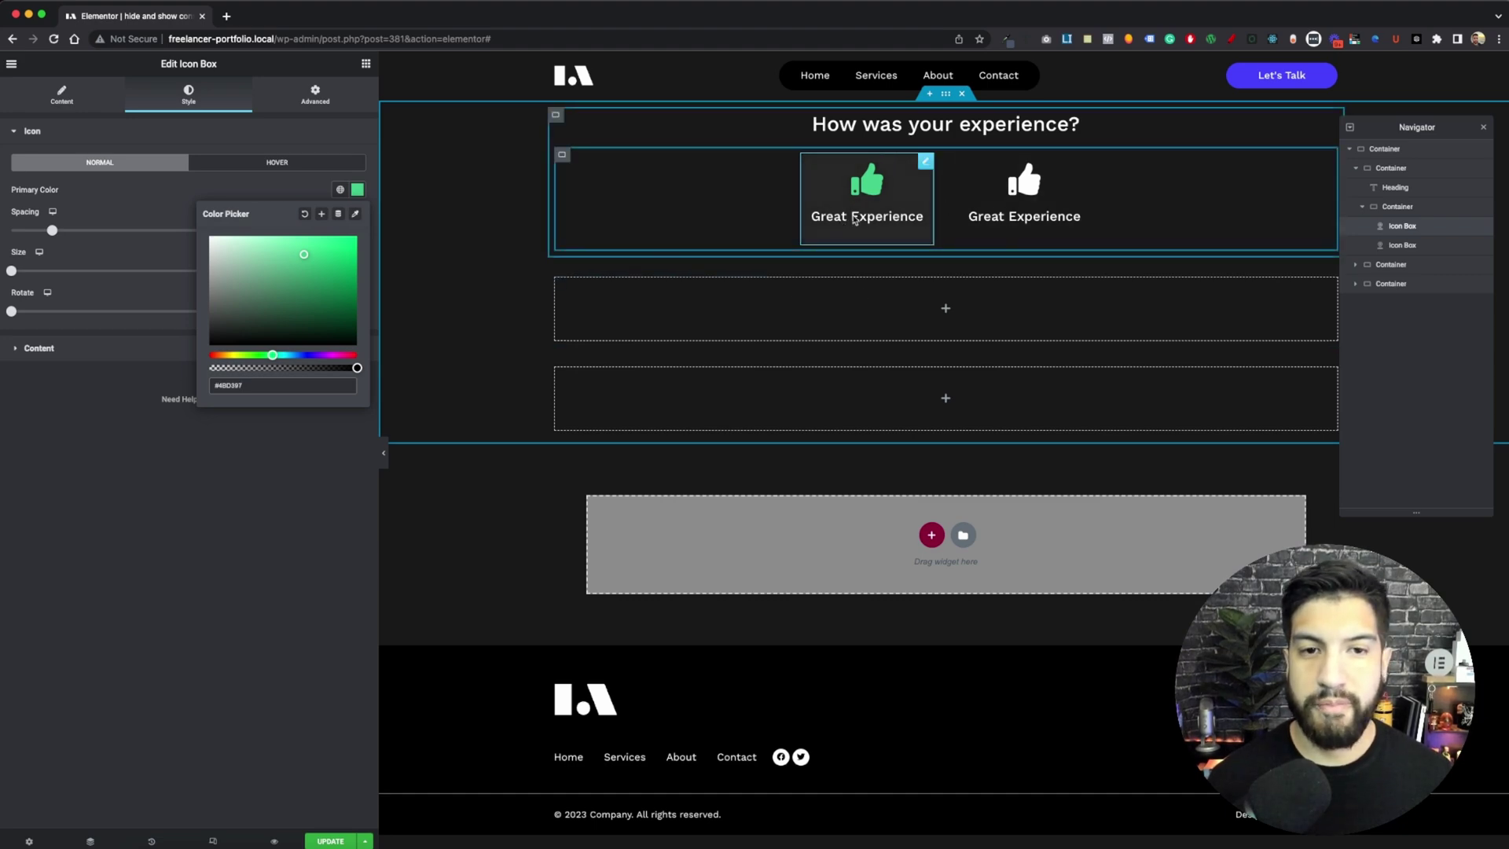
click(252, 196)
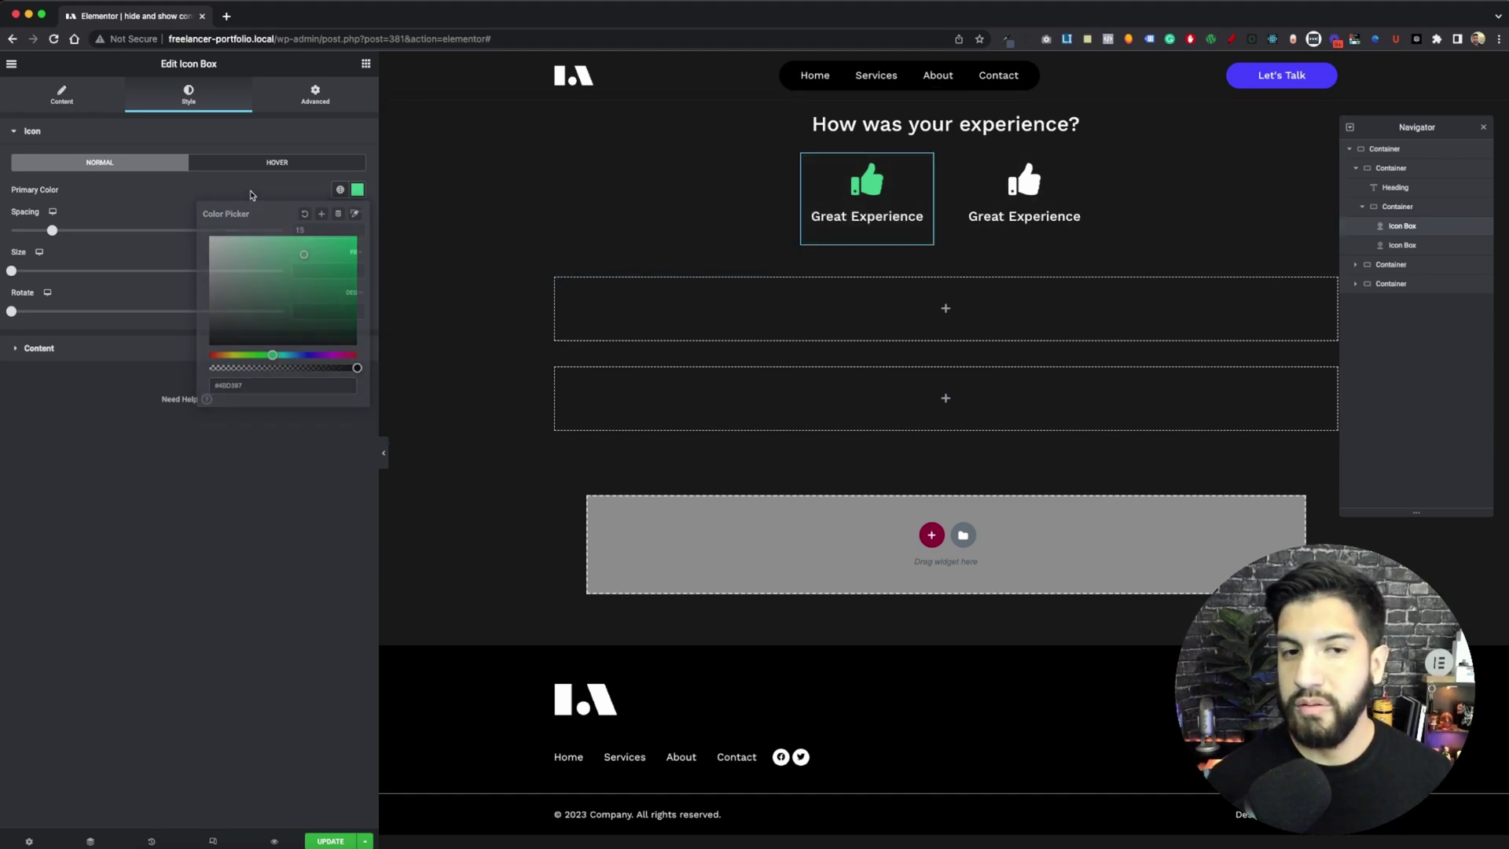
Replace the second icon box's thumbs-up with the solid thumbs-down icon from the icon library.
click(1082, 162)
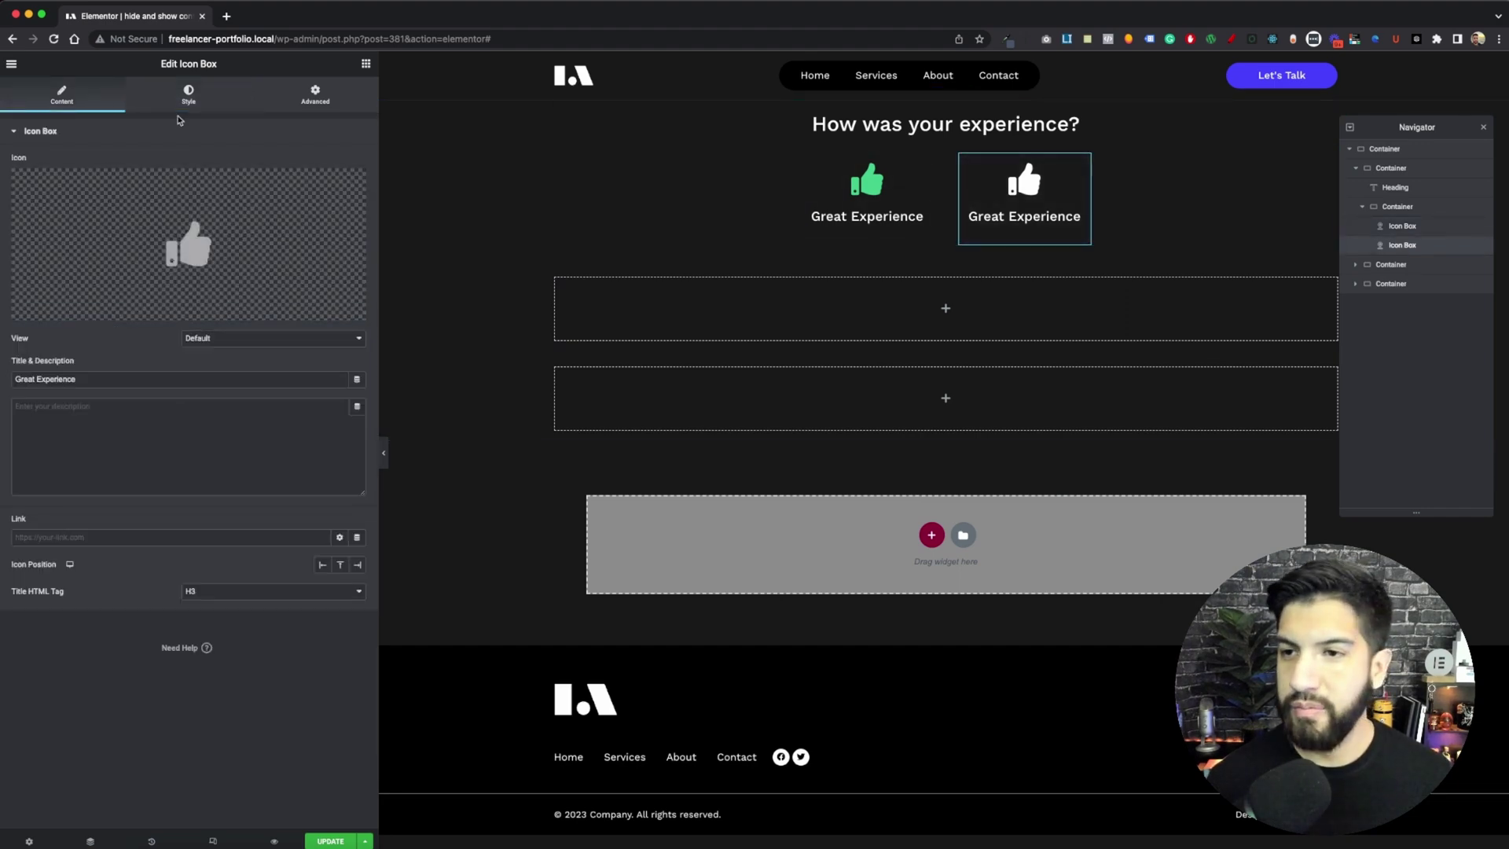
click(186, 222)
click(641, 330)
click(1100, 695)
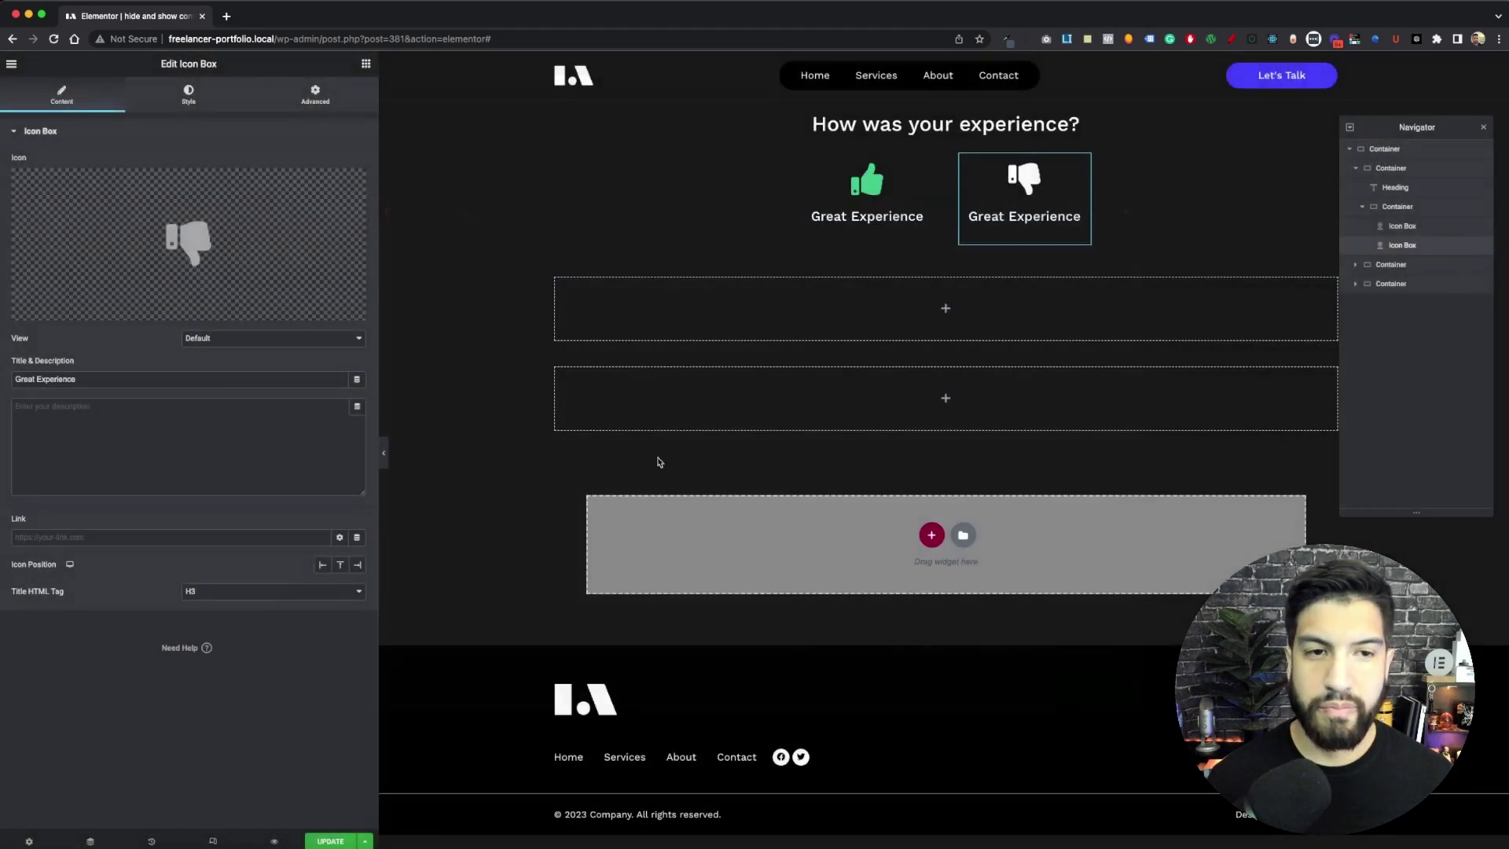
Change the thumbs-down icon's primary colour to a light red and preview both icon boxes with the editing panel hidden.
click(195, 98)
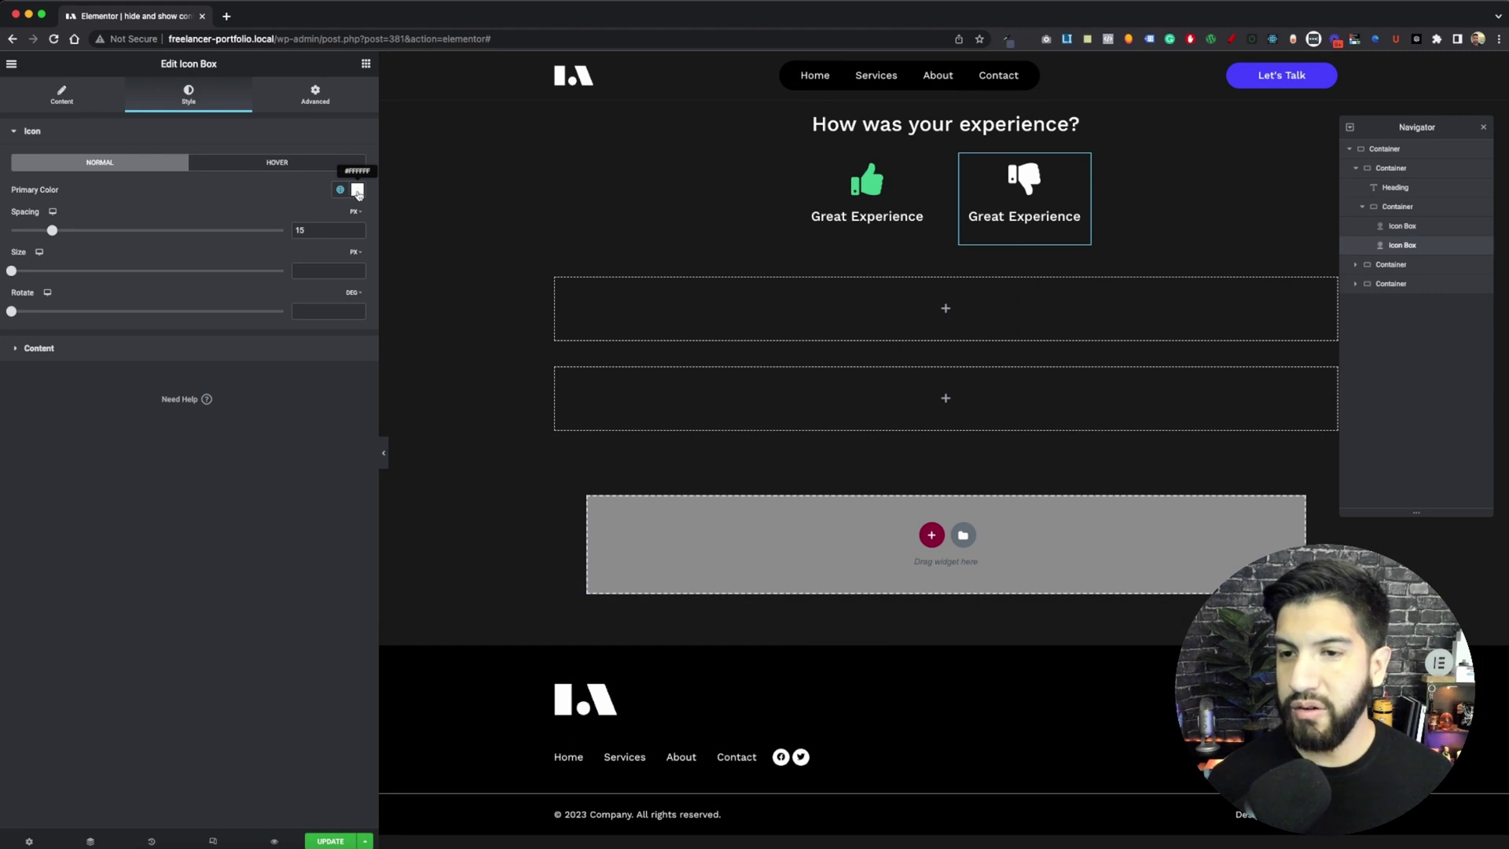
click(357, 190)
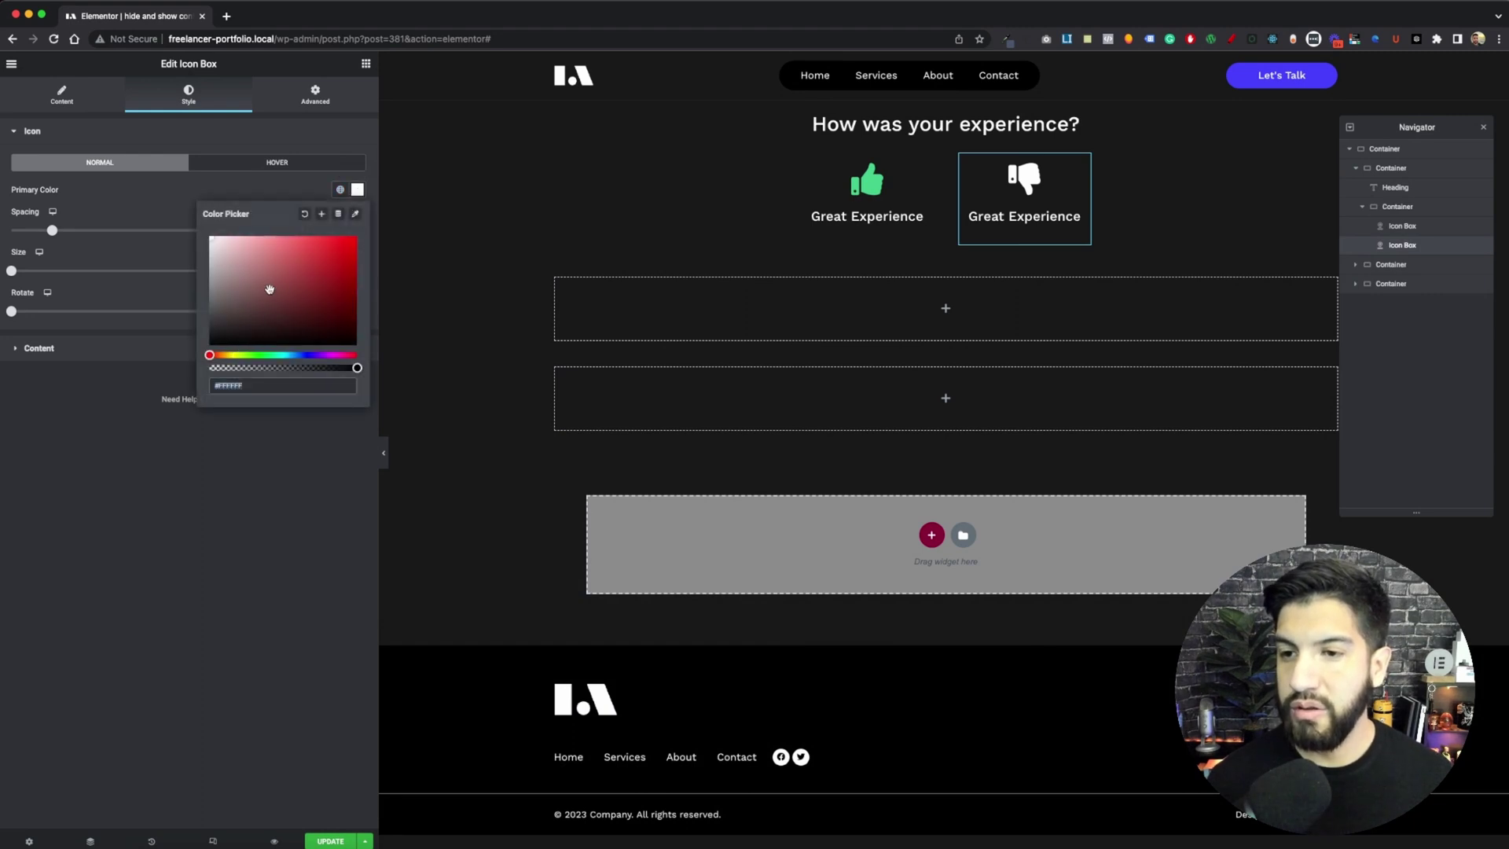
drag(279, 265, 276, 240)
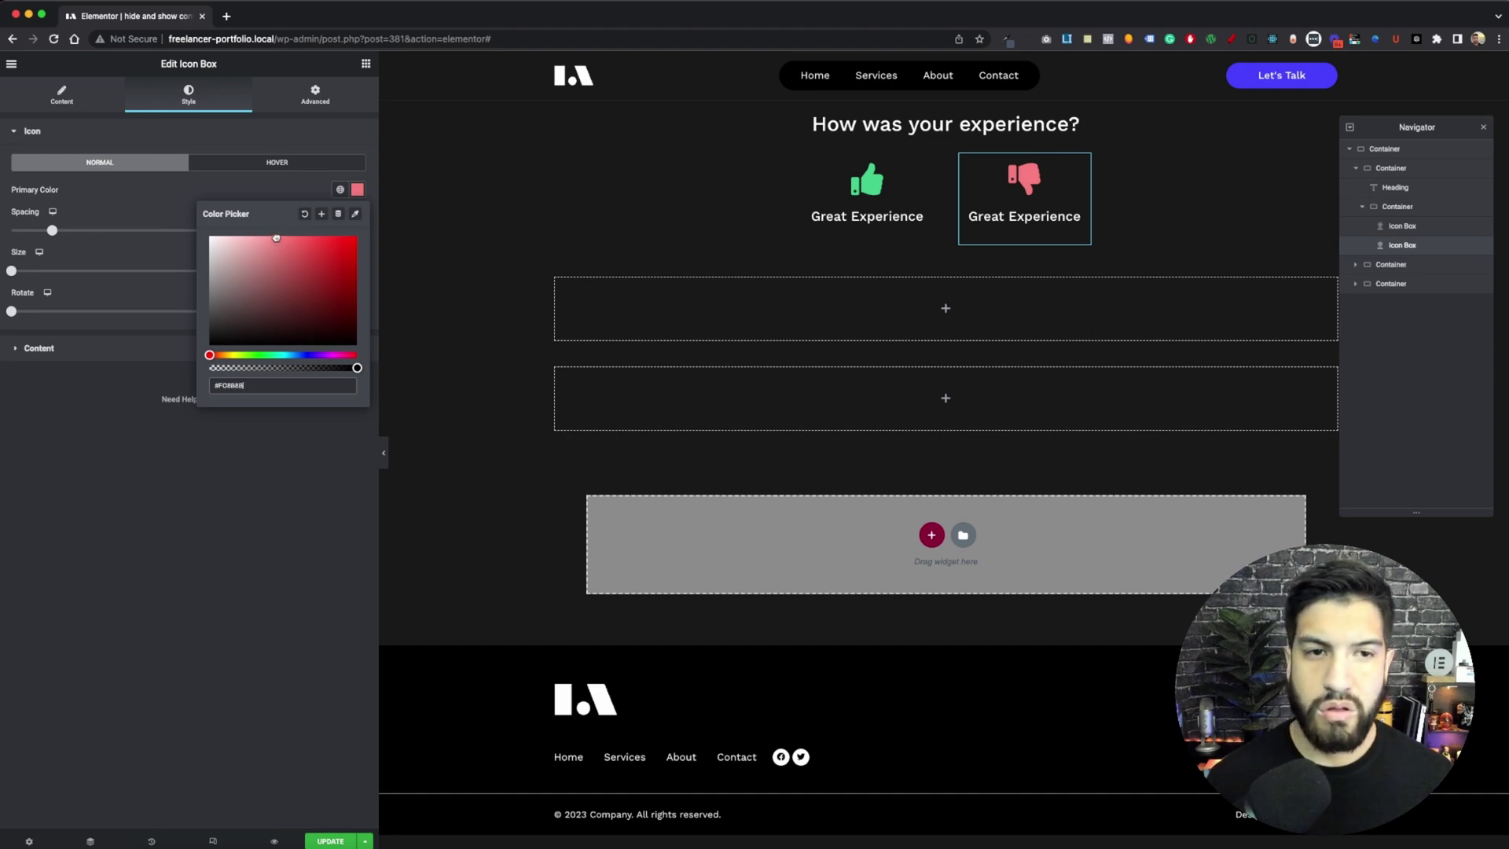
click(283, 196)
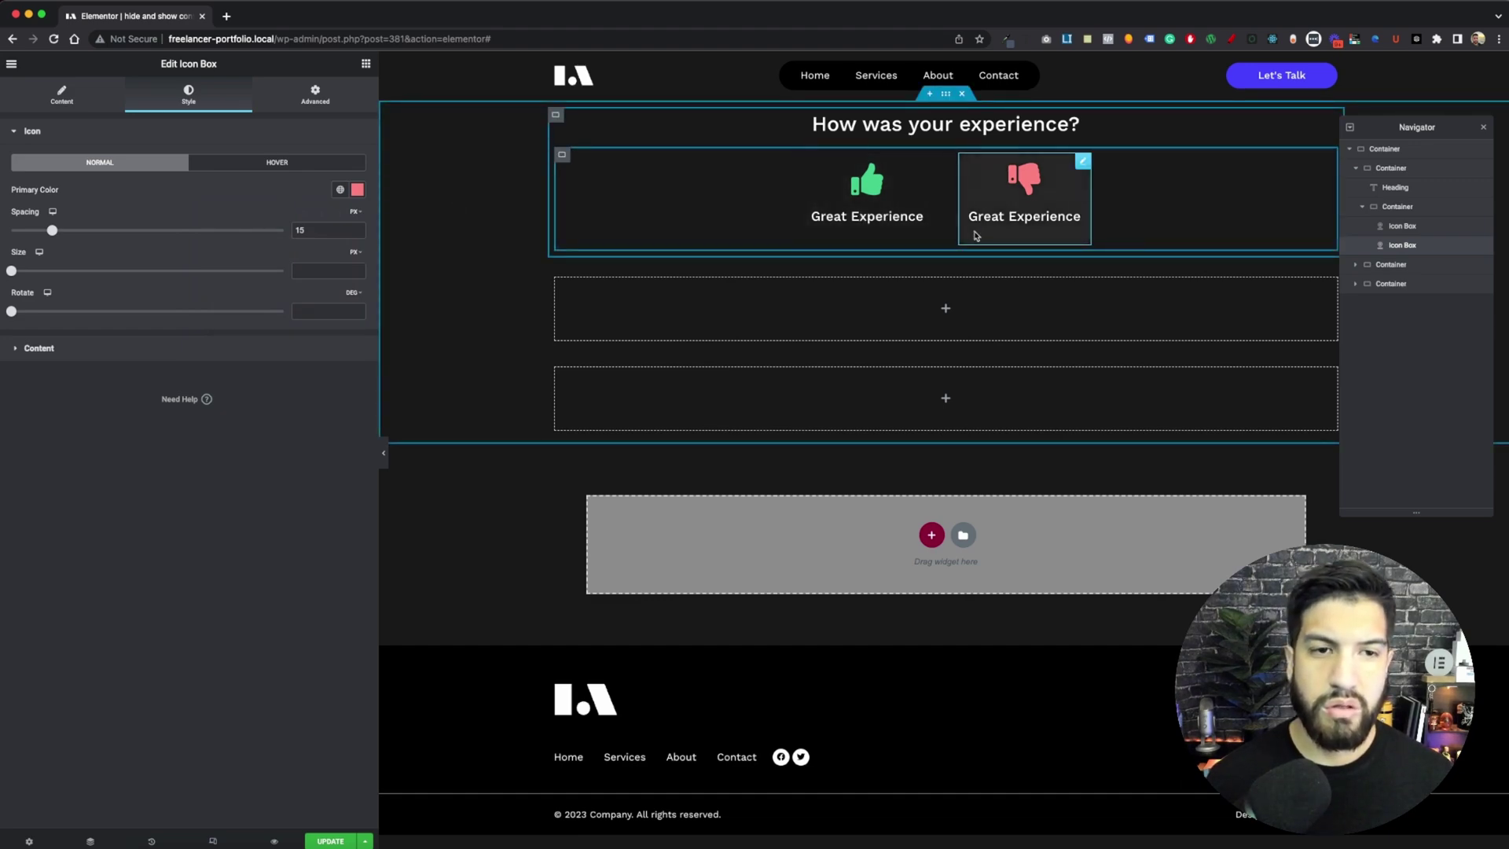
click(380, 454)
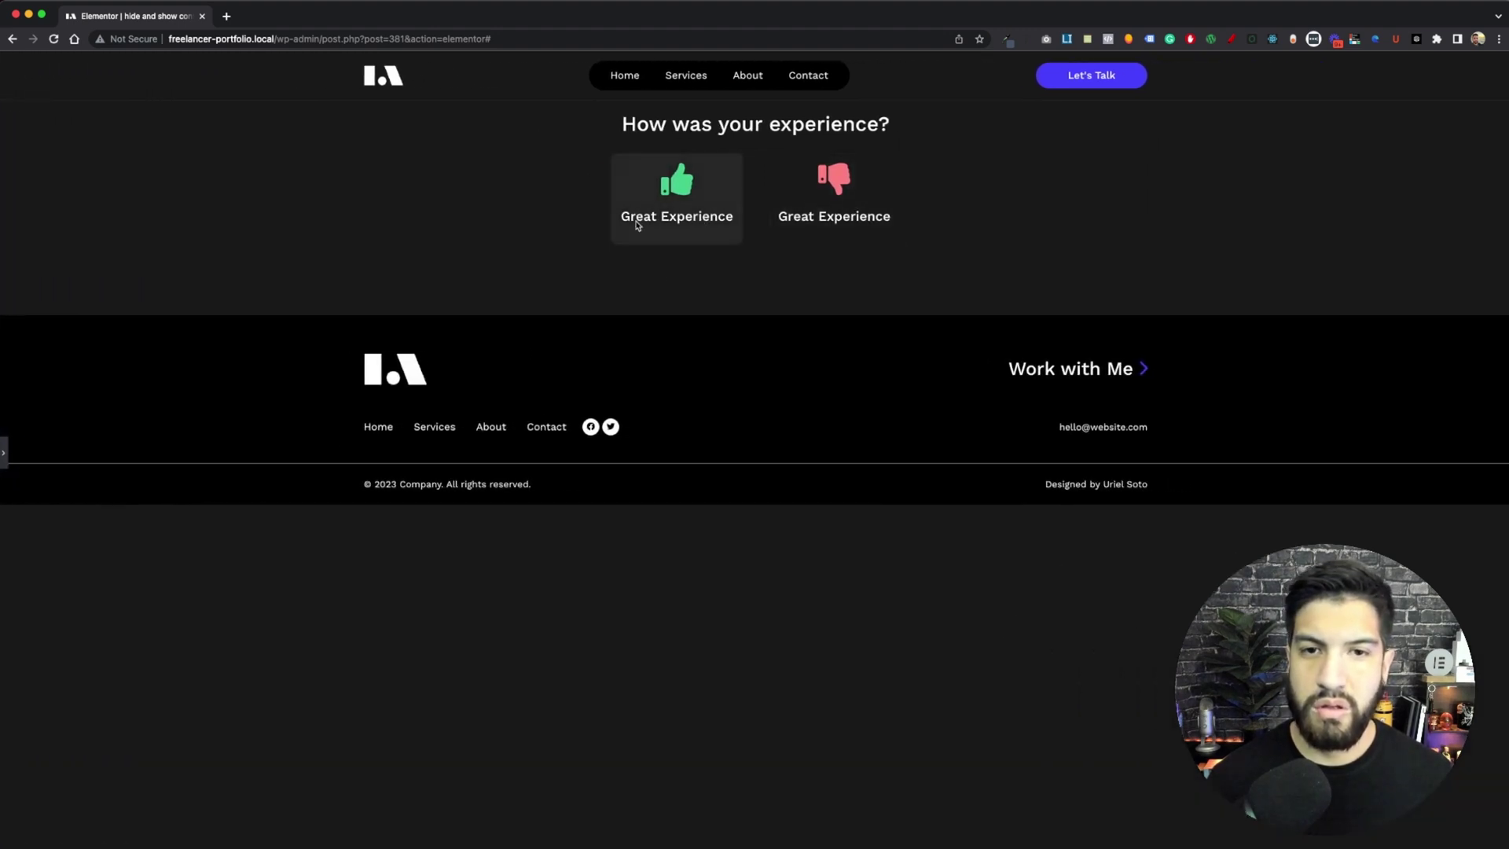
click(6, 454)
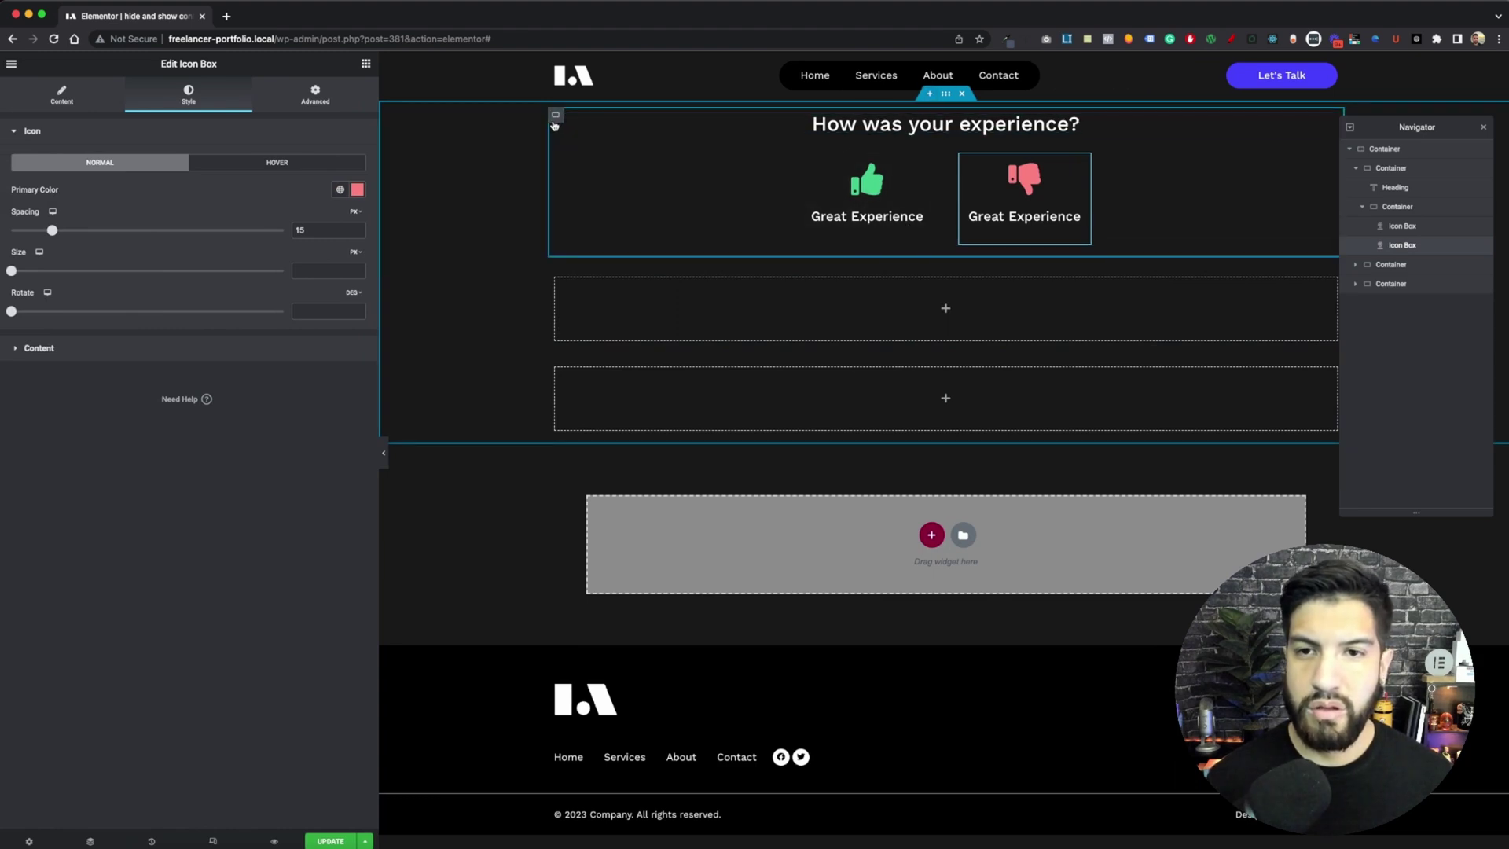
Set the gap between elements to 2.5 rem in the container holding the heading and the icon boxes.
click(555, 116)
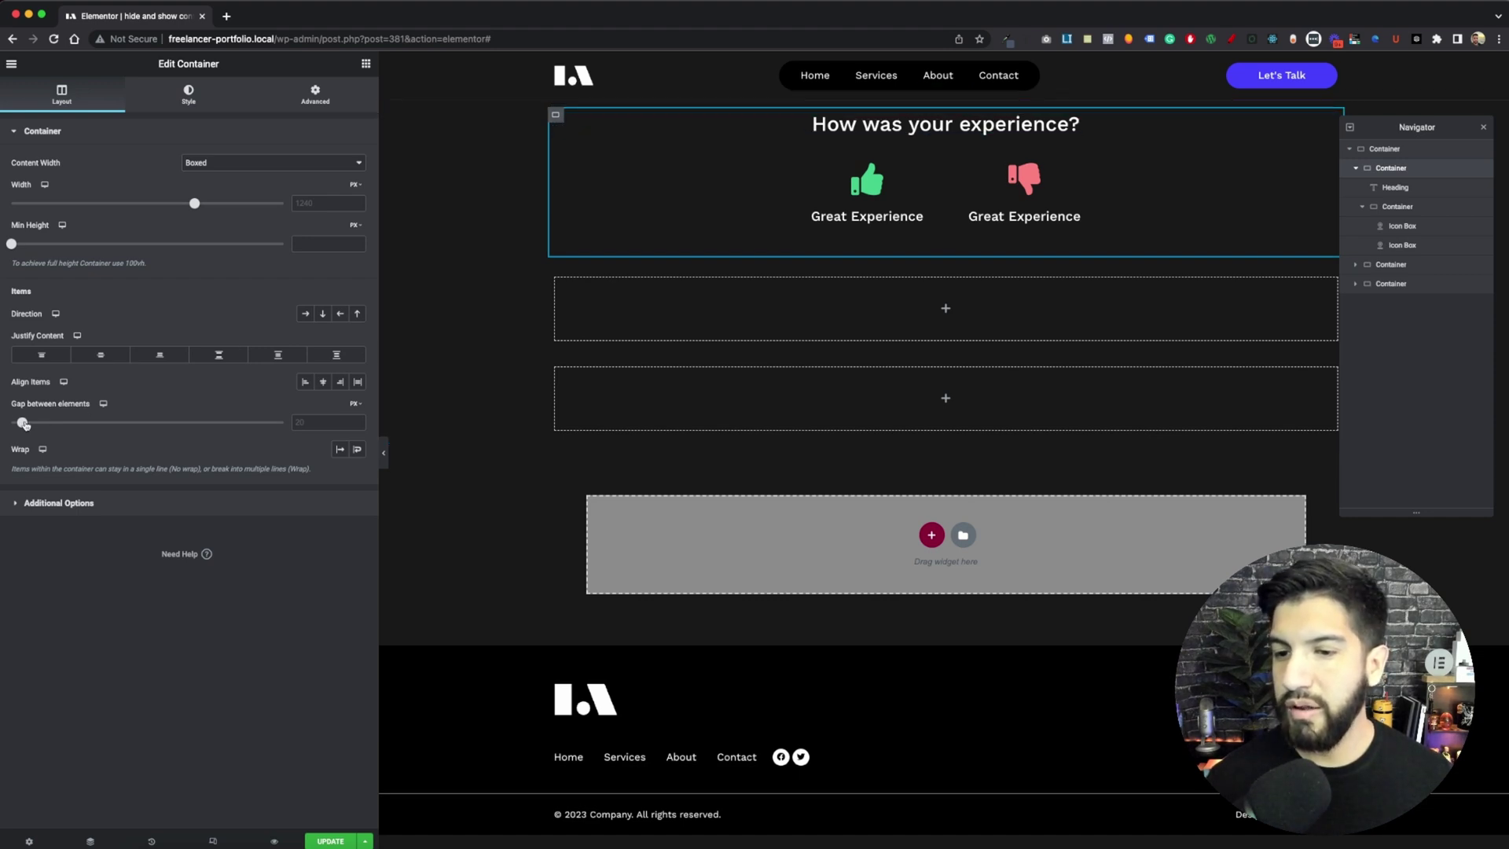
click(354, 403)
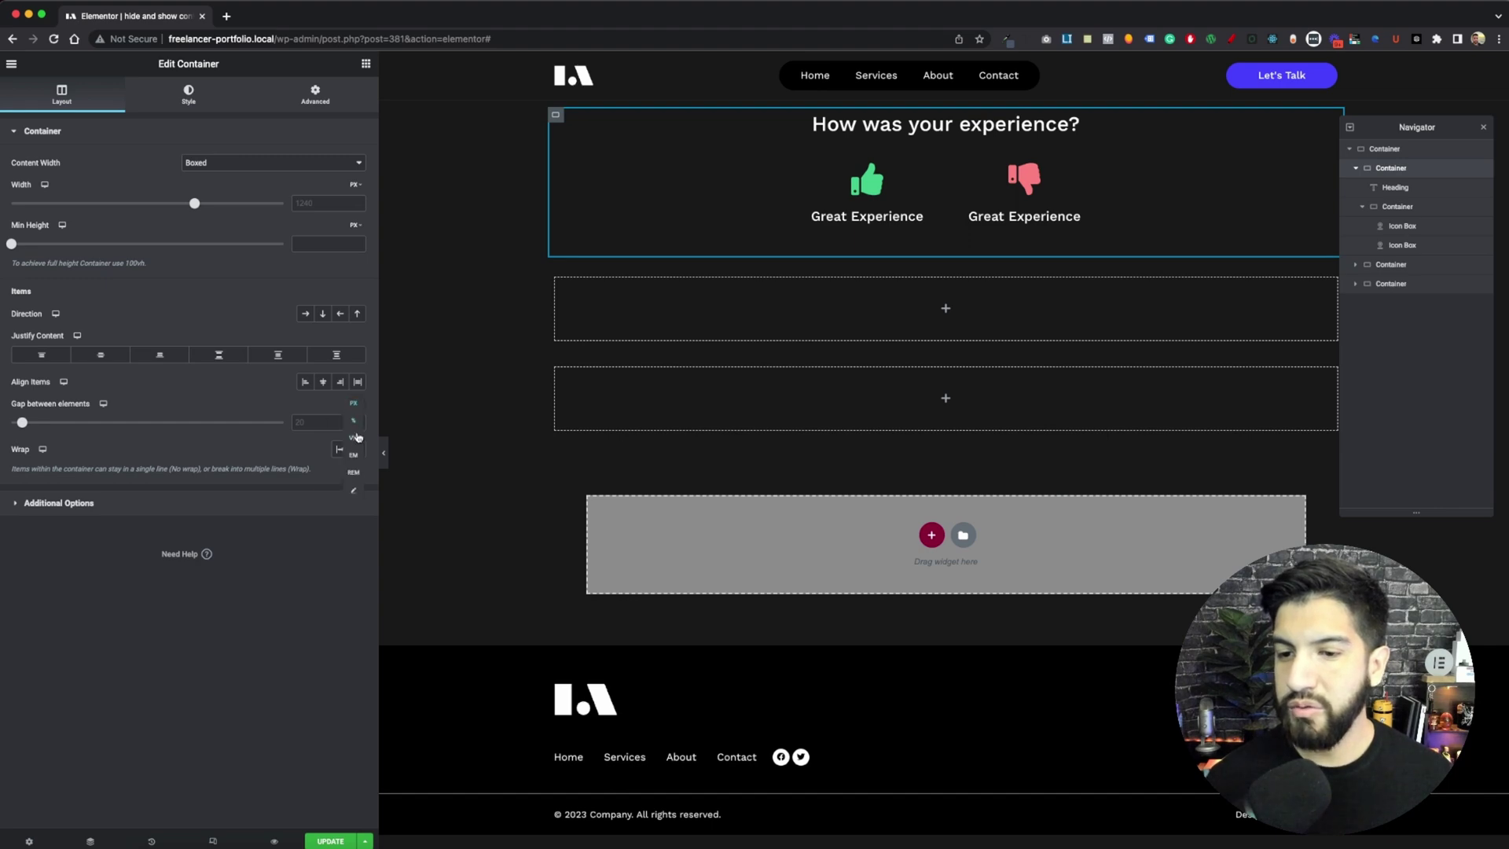
click(353, 474)
mouse_move(51, 423)
mouse_down()
mouse_move(287, 424)
mouse_move(23, 424)
mouse_move(77, 421)
mouse_up()
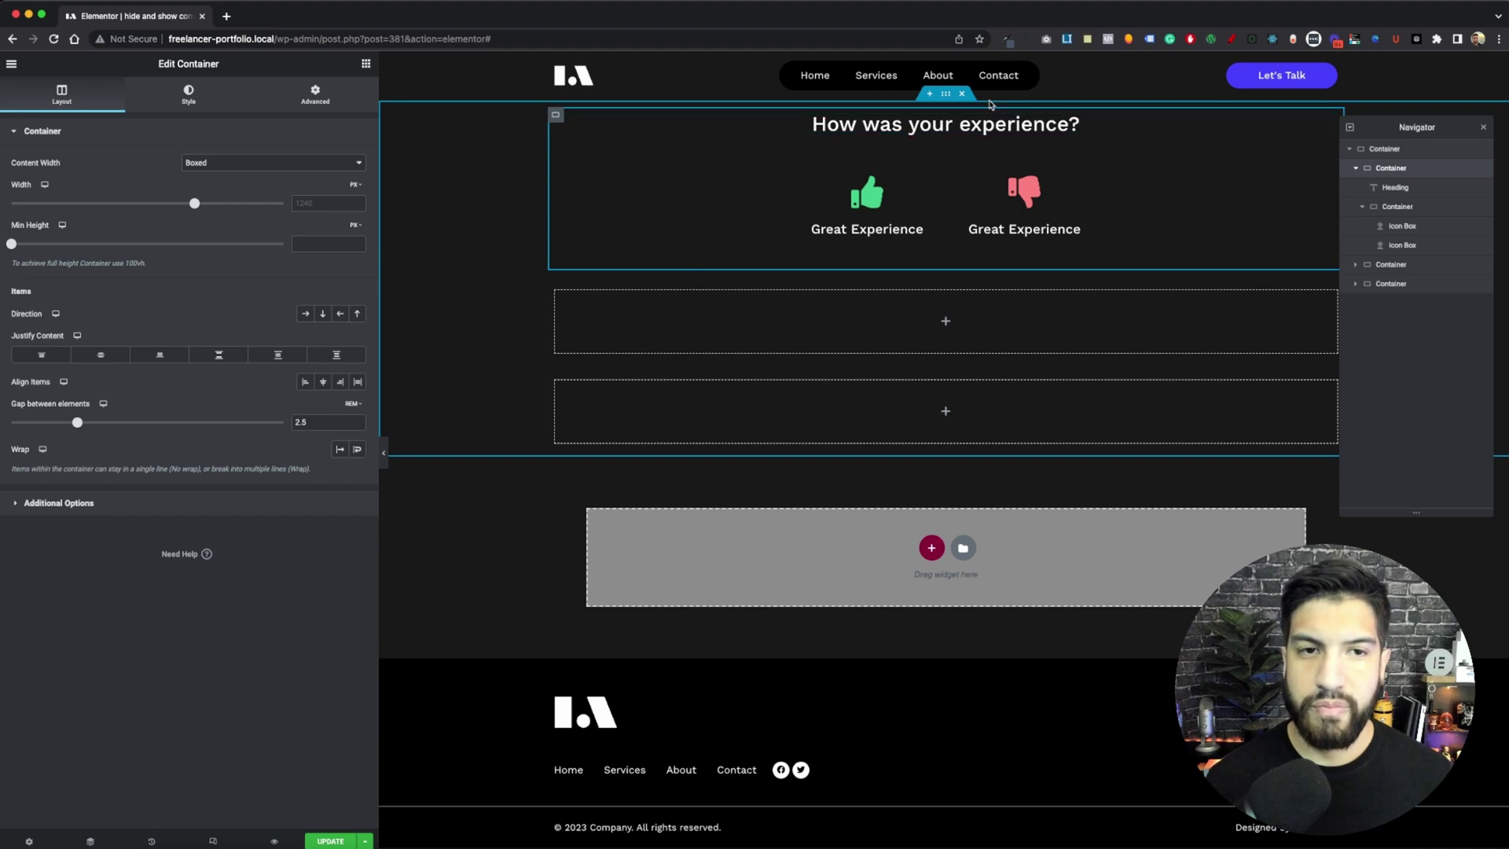
Set the gap between elements of the outermost container to 2.7 rem.
click(947, 98)
click(355, 404)
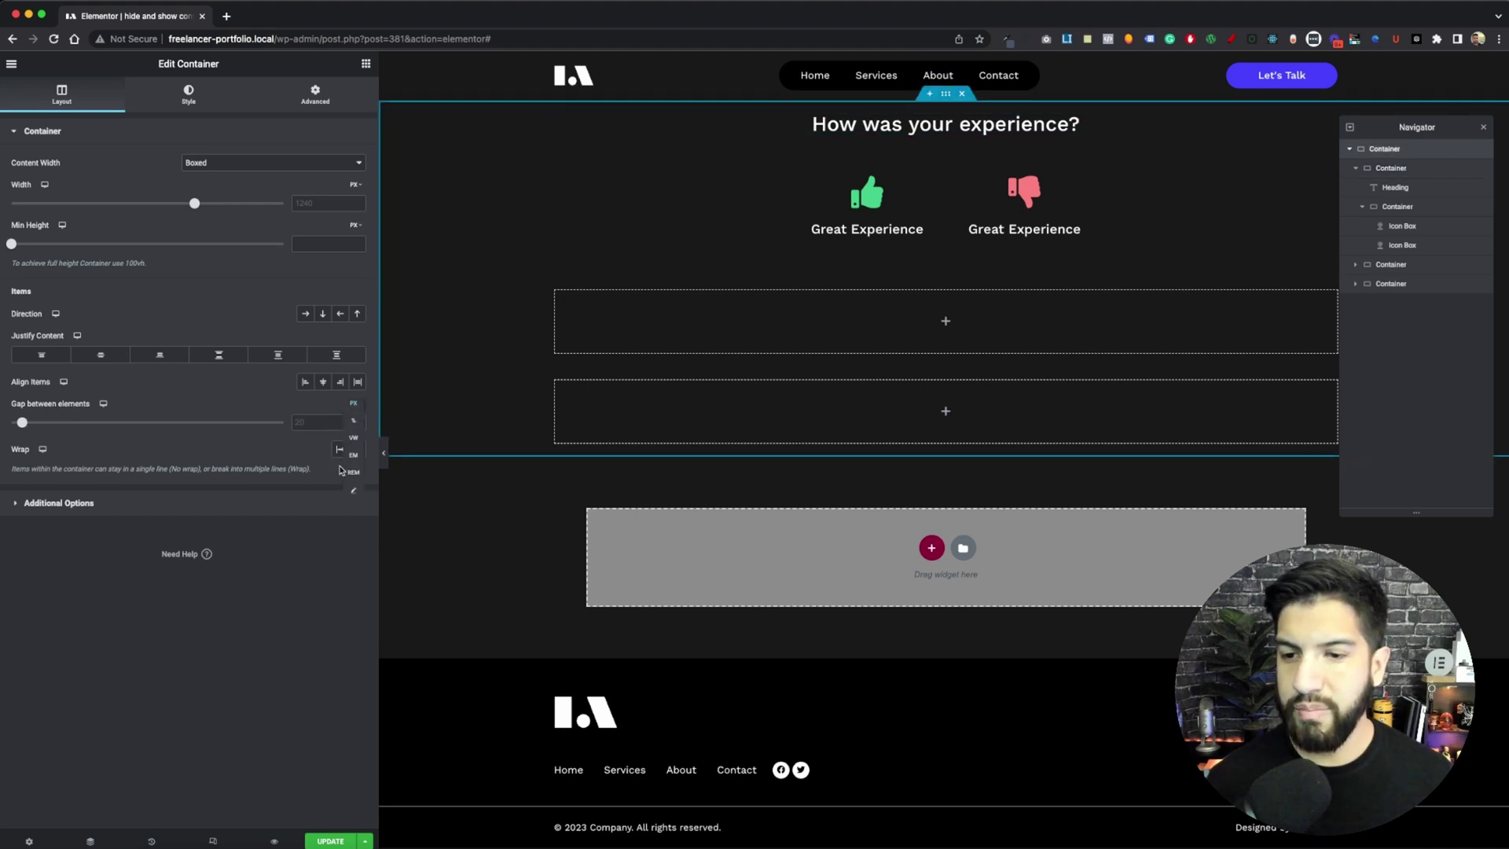
click(353, 476)
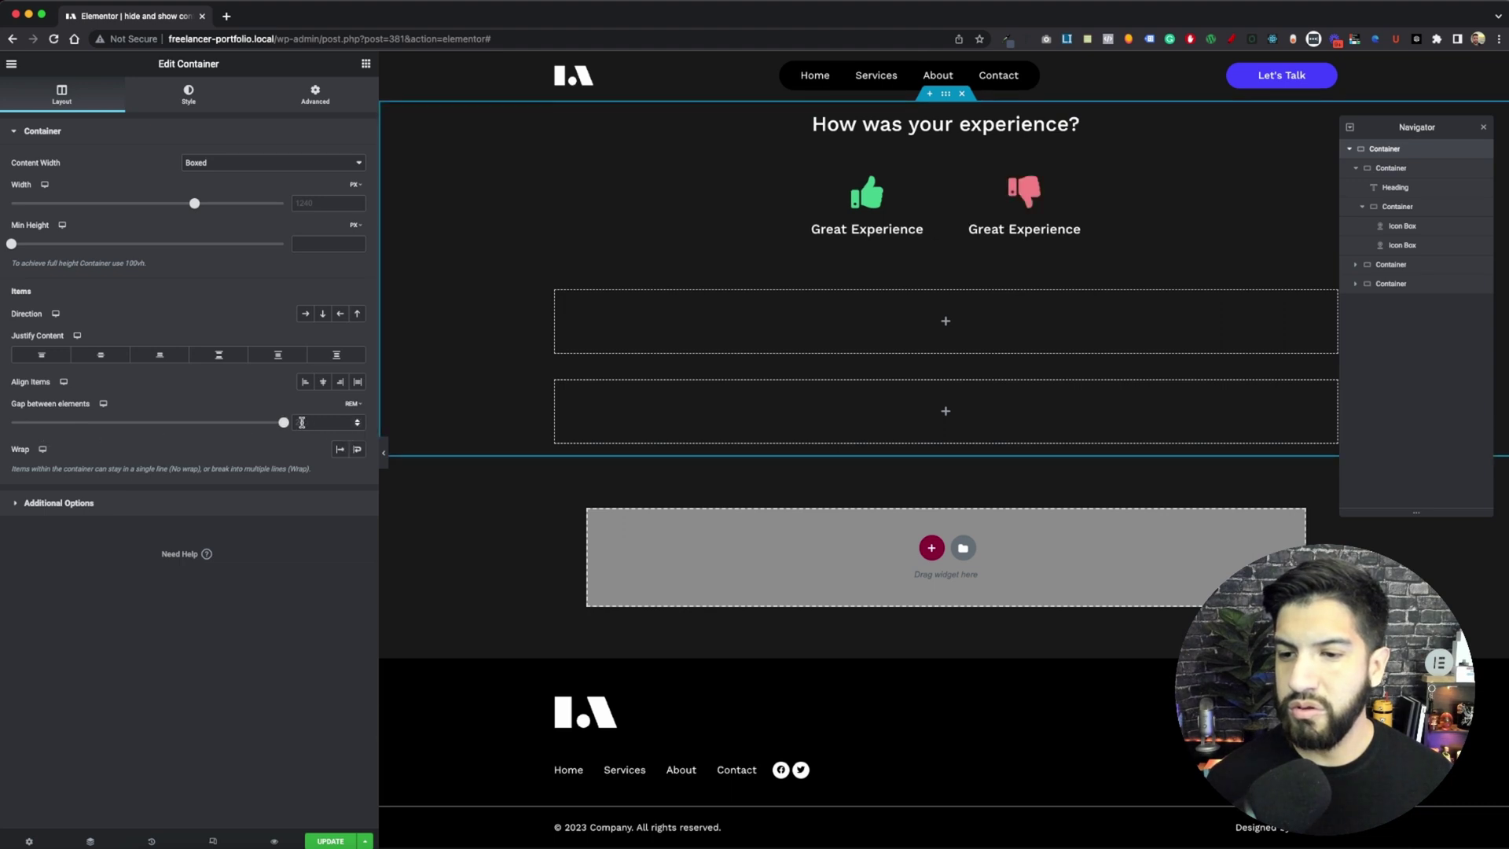
drag(283, 422, 84, 423)
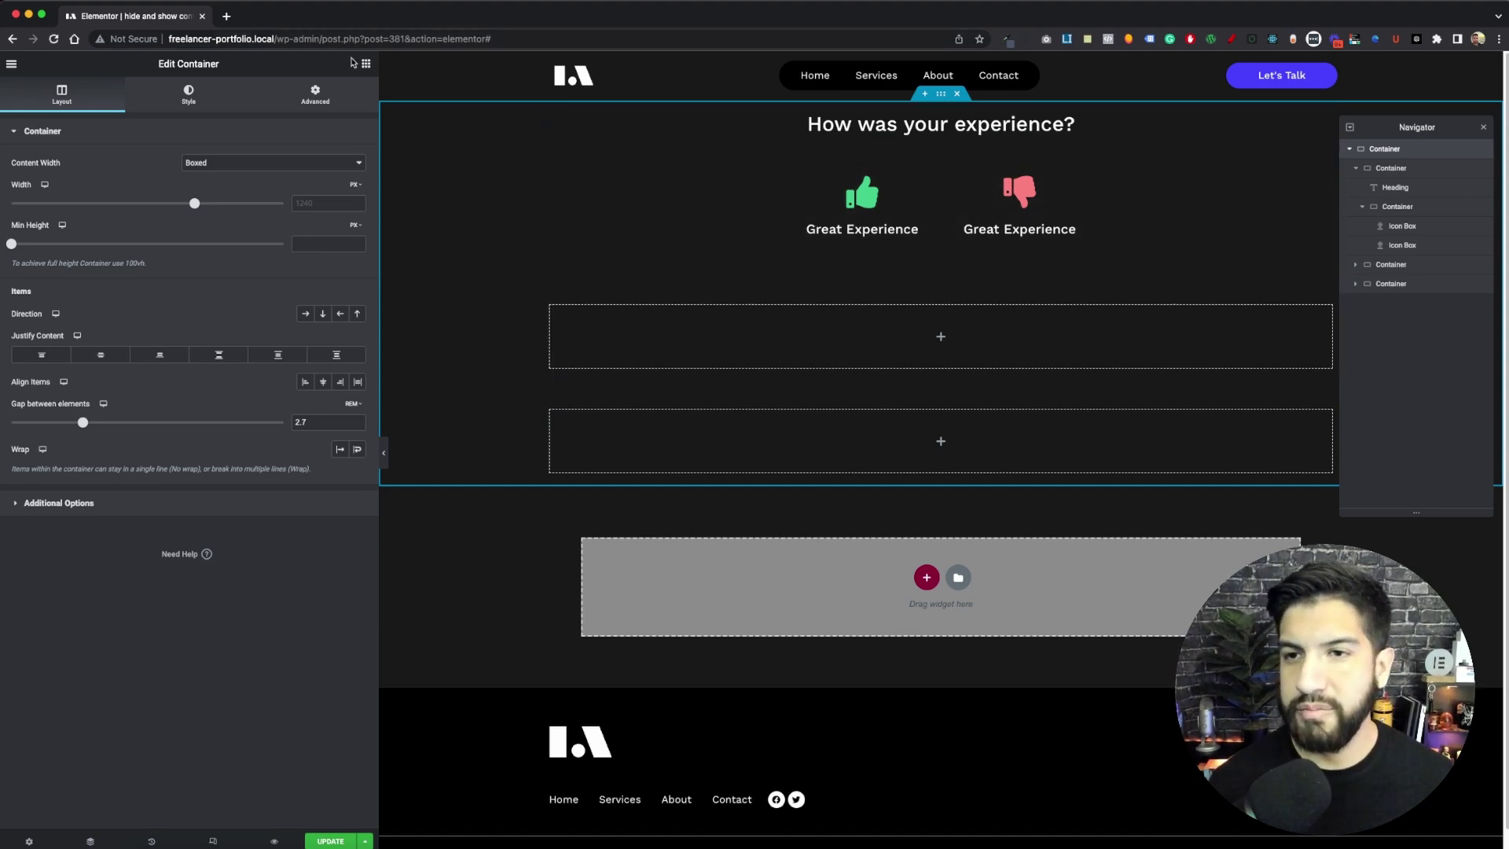
Copy the "How was your experience?" heading and paste it into the first empty container below the icon boxes.
right_click(946, 127)
key(Escape)
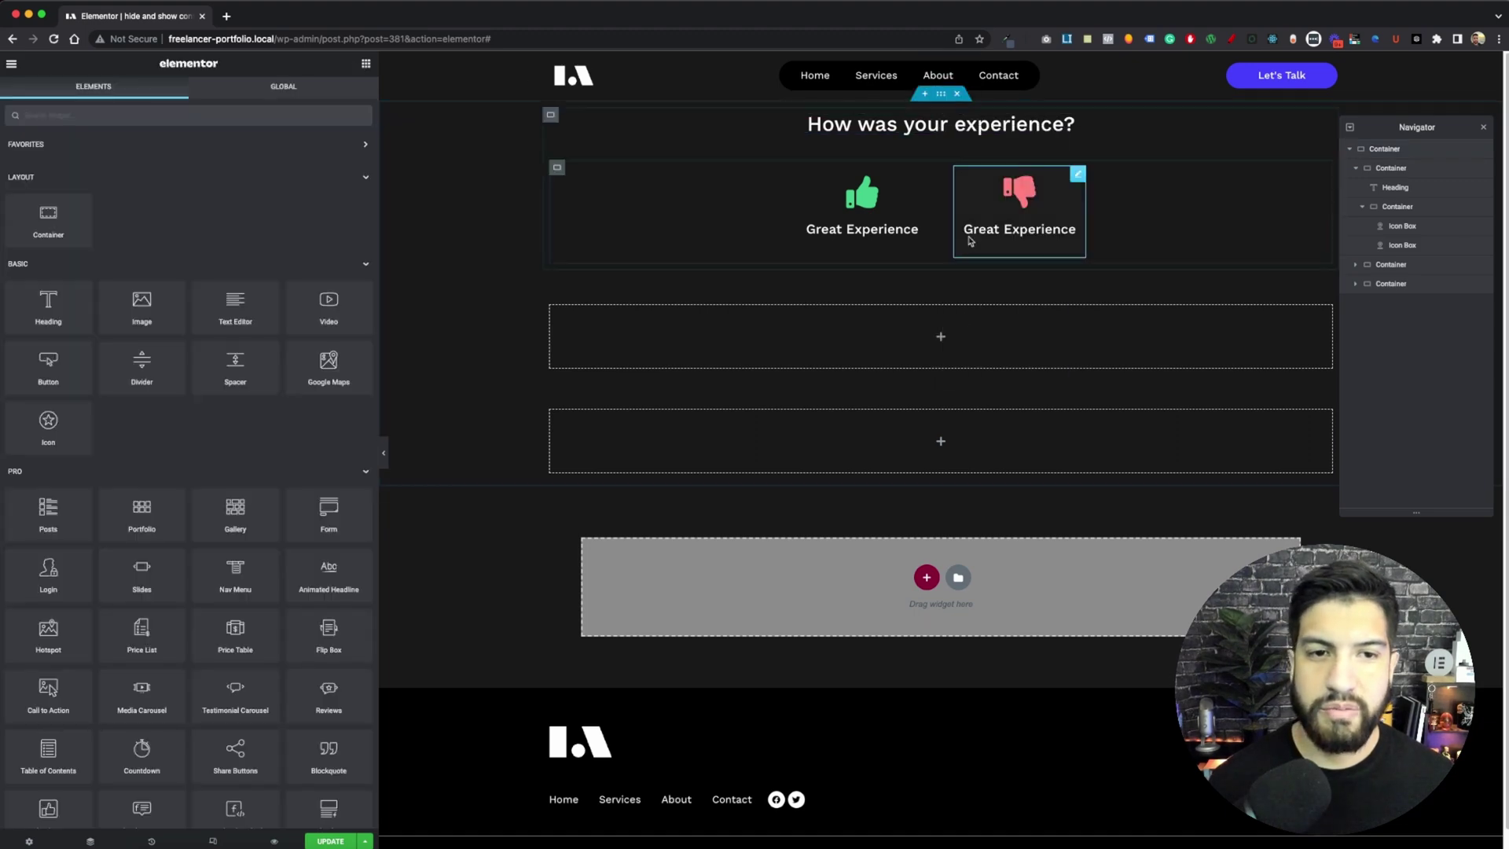
right_click(957, 330)
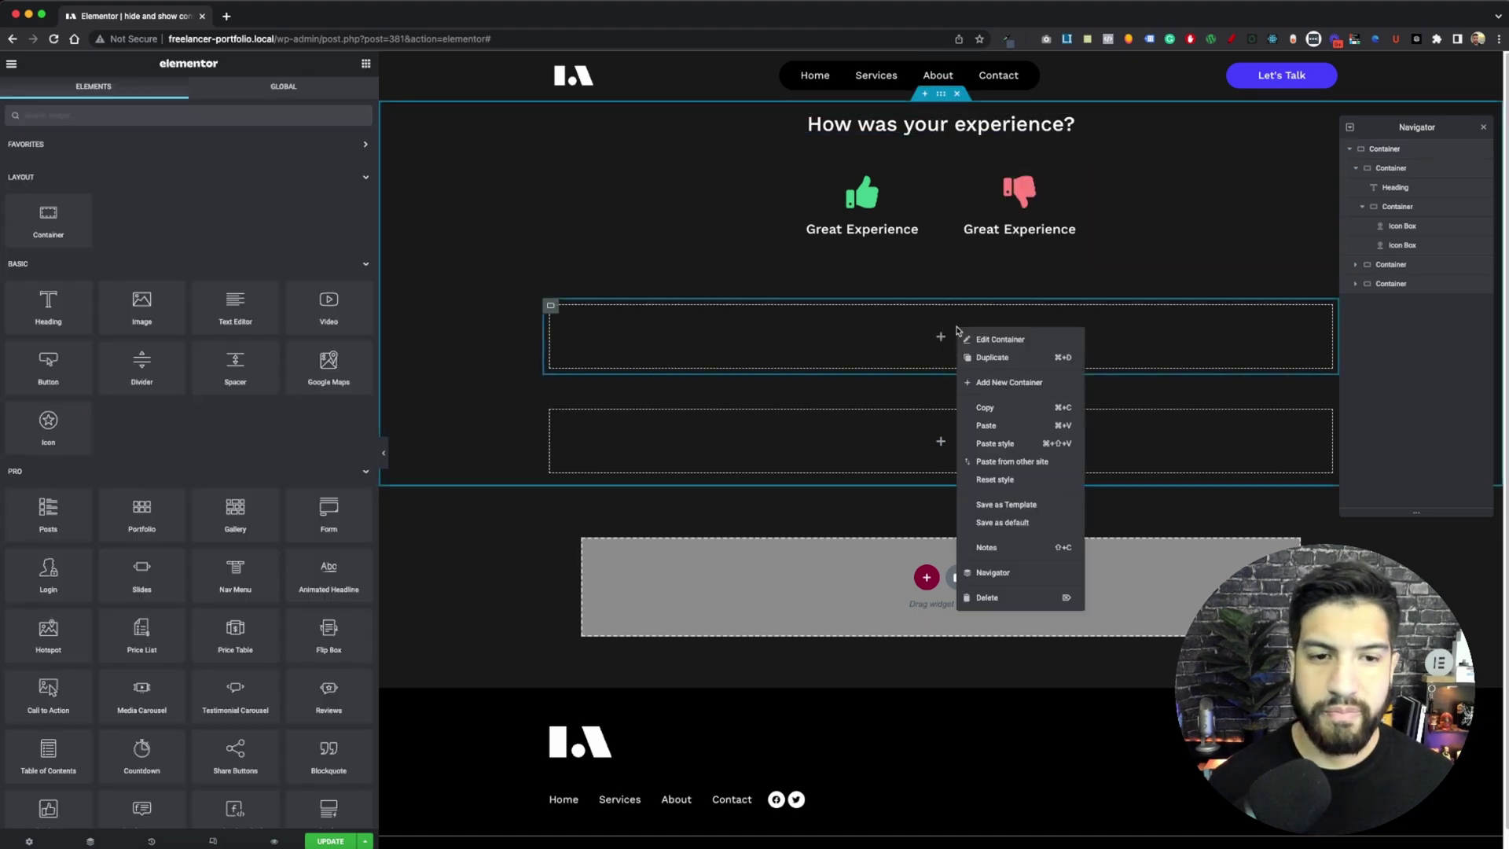
click(998, 425)
Change the pasted heading's title to "Great experience" without a question mark.
drag(161, 176, 14, 176)
click(78, 187)
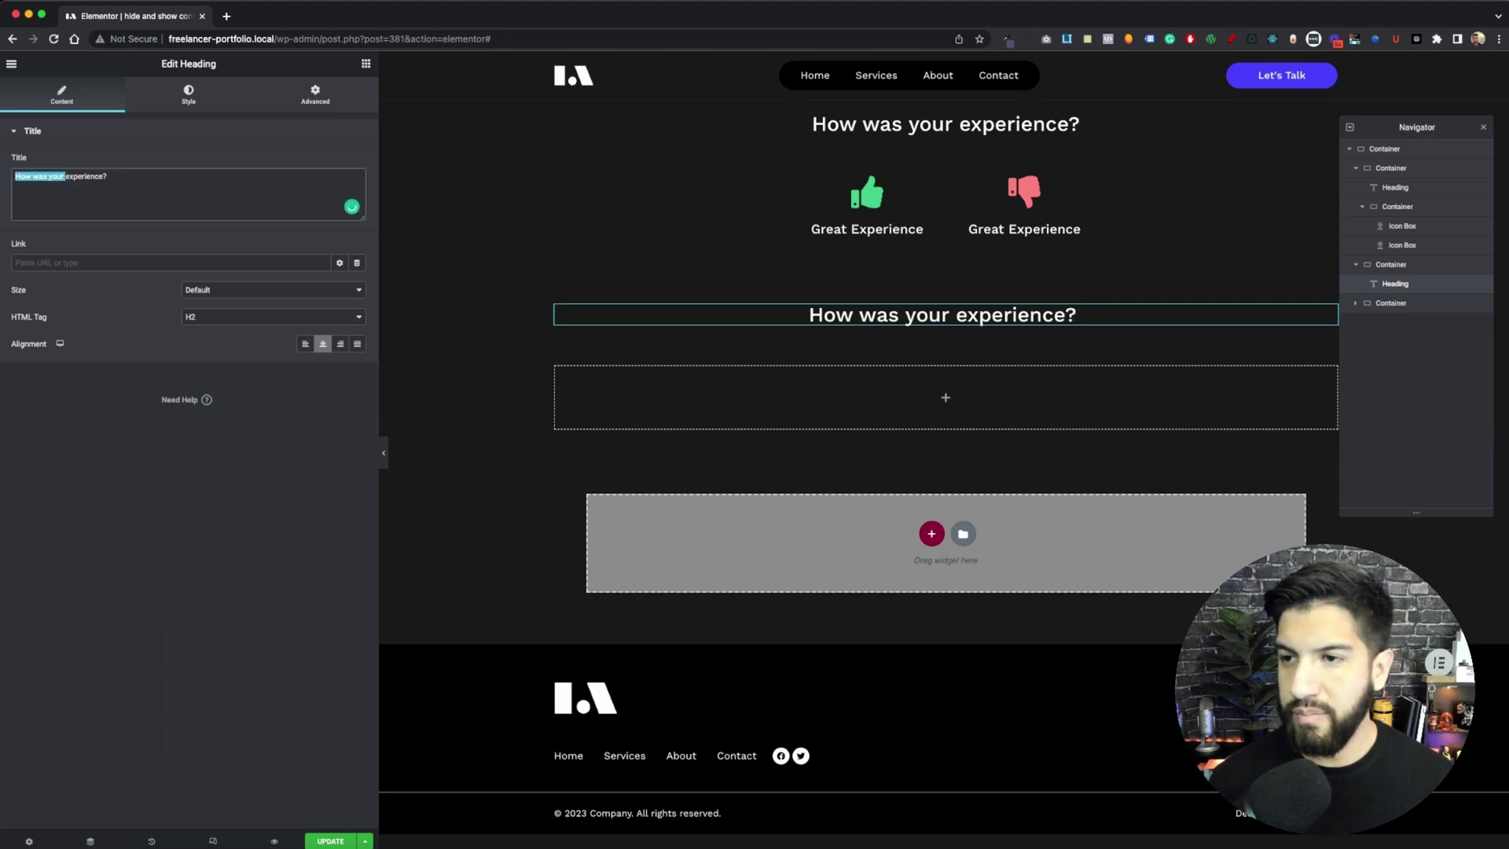
key(BackSpace)
key(Delete)
text(Great)
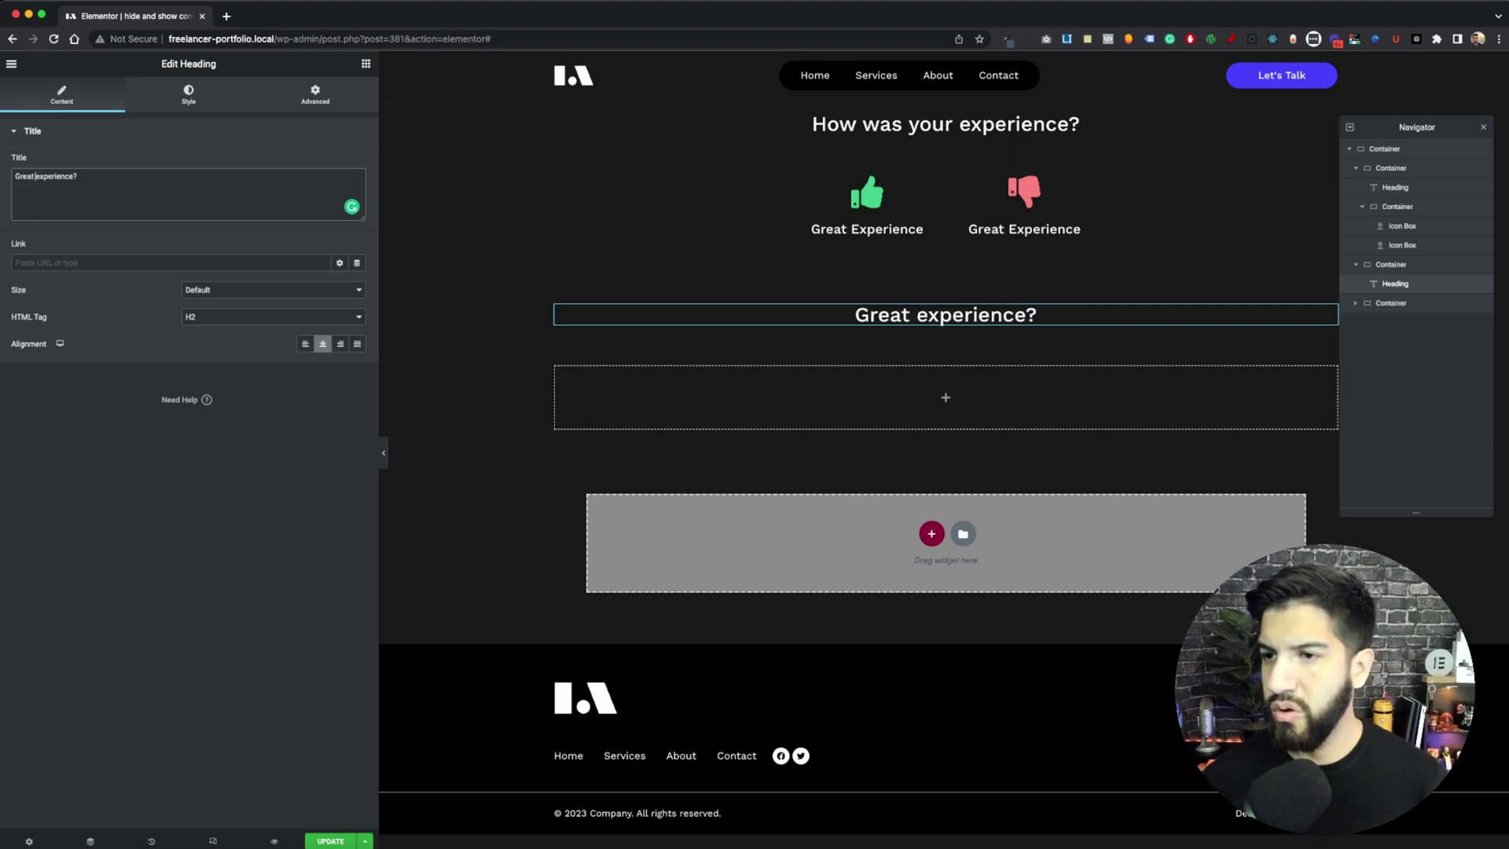
key(BackSpace)
drag(123, 187, 14, 178)
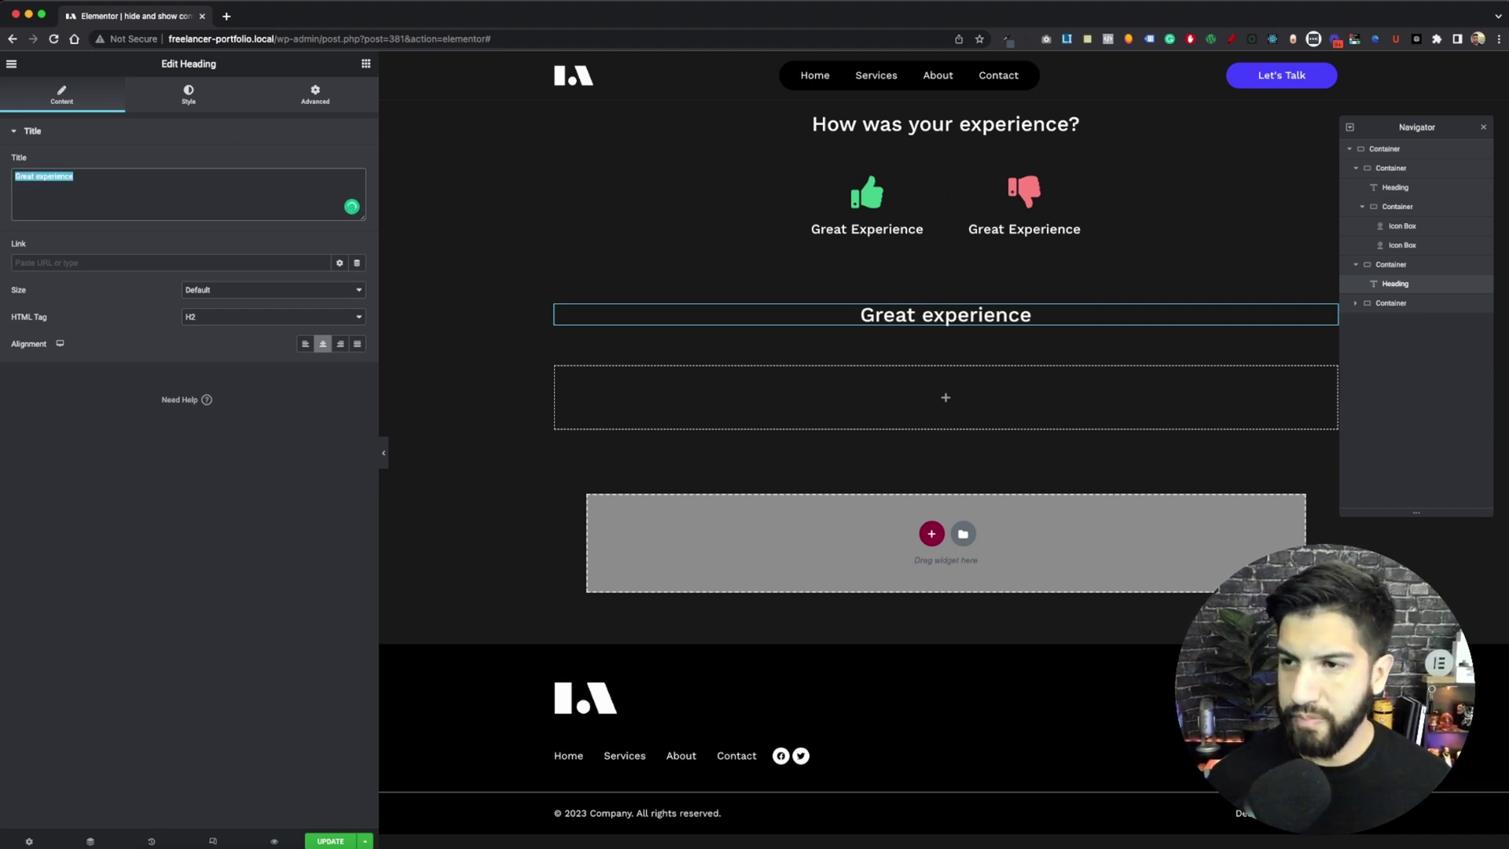
Copy the "Great experience" heading into the remaining empty container and change the copy's title to "Bad experience".
right_click(960, 315)
click(937, 404)
right_click(936, 407)
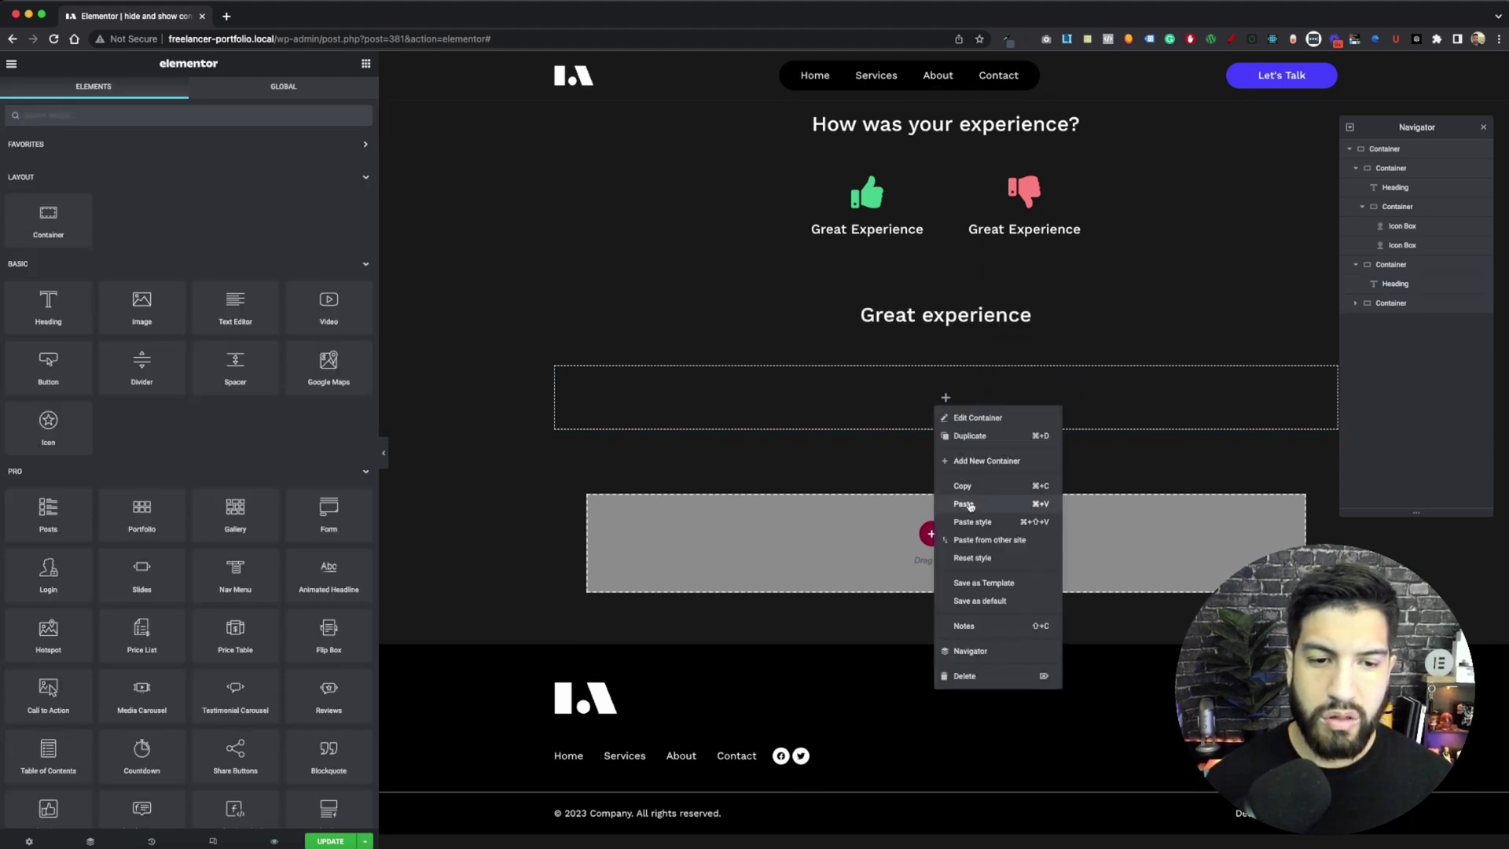
click(970, 504)
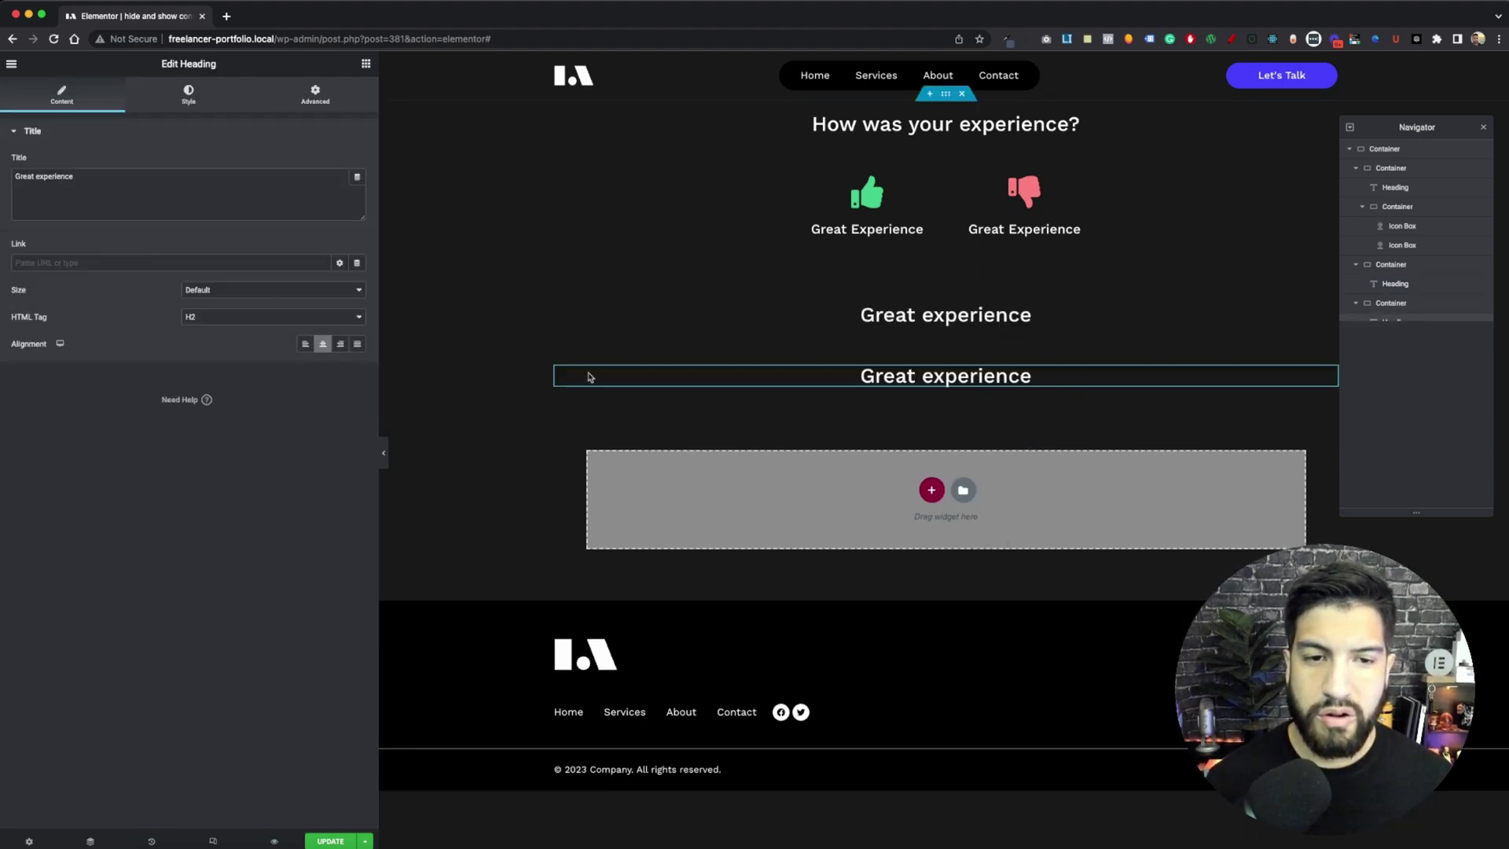
double_click(32, 174)
key(BackSpace)
text(Bad)
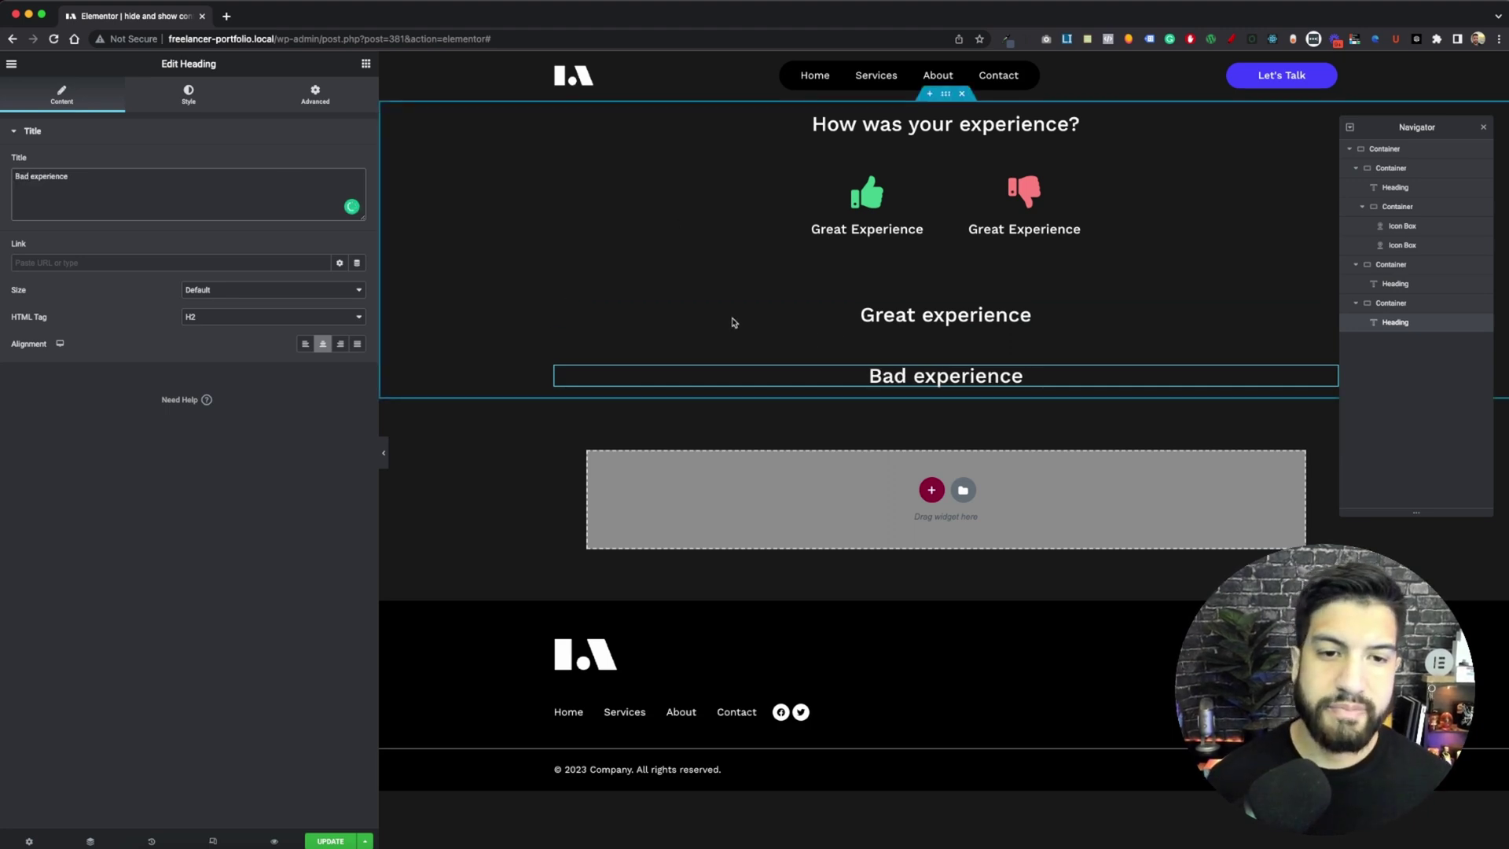
Add a Form widget between the container with the "Great experience" heading and the one with the "Bad experience" heading.
click(365, 65)
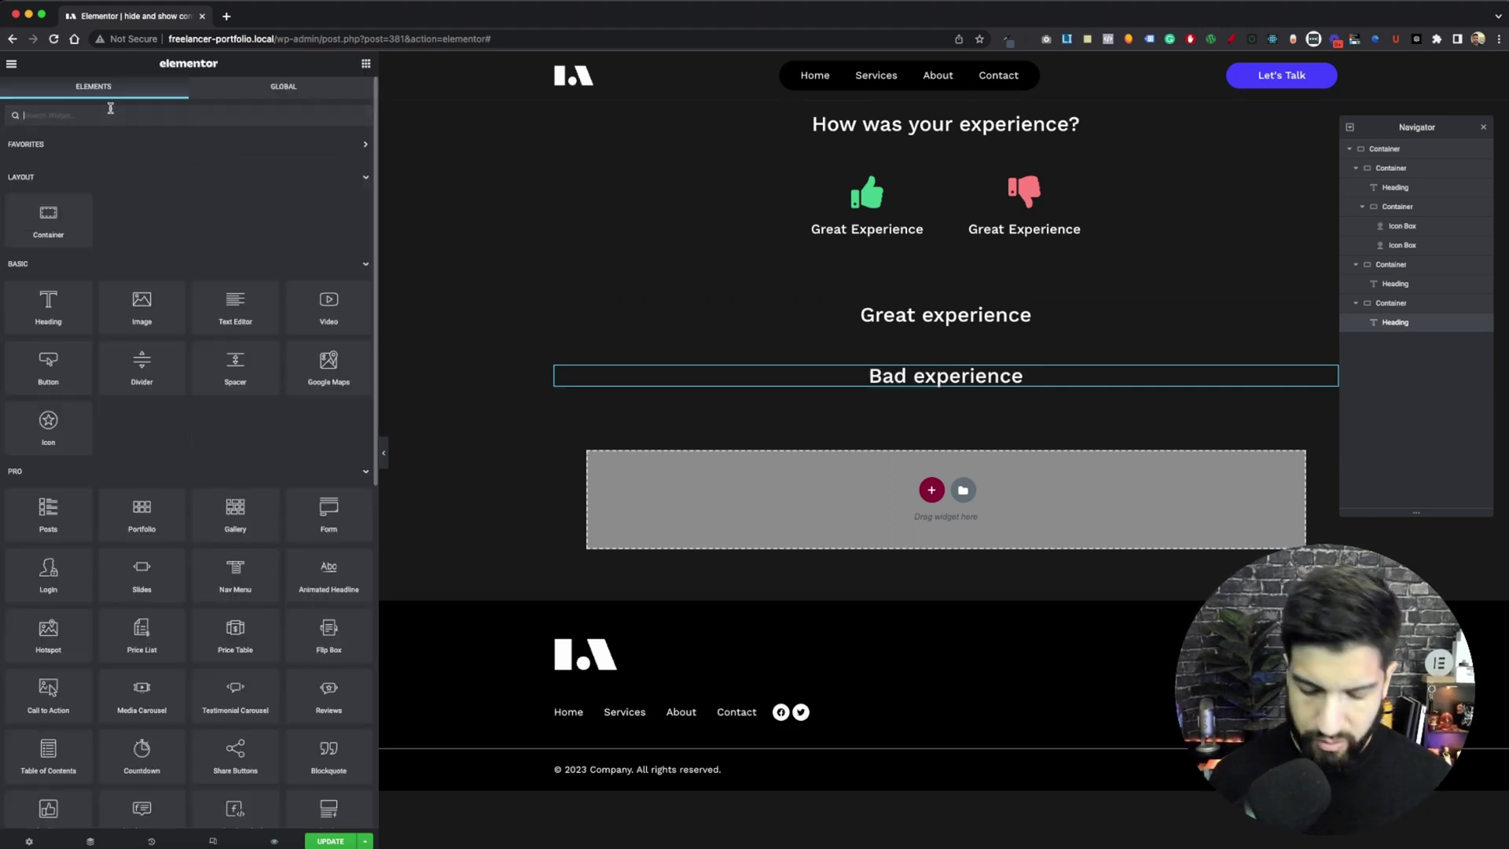
text(form)
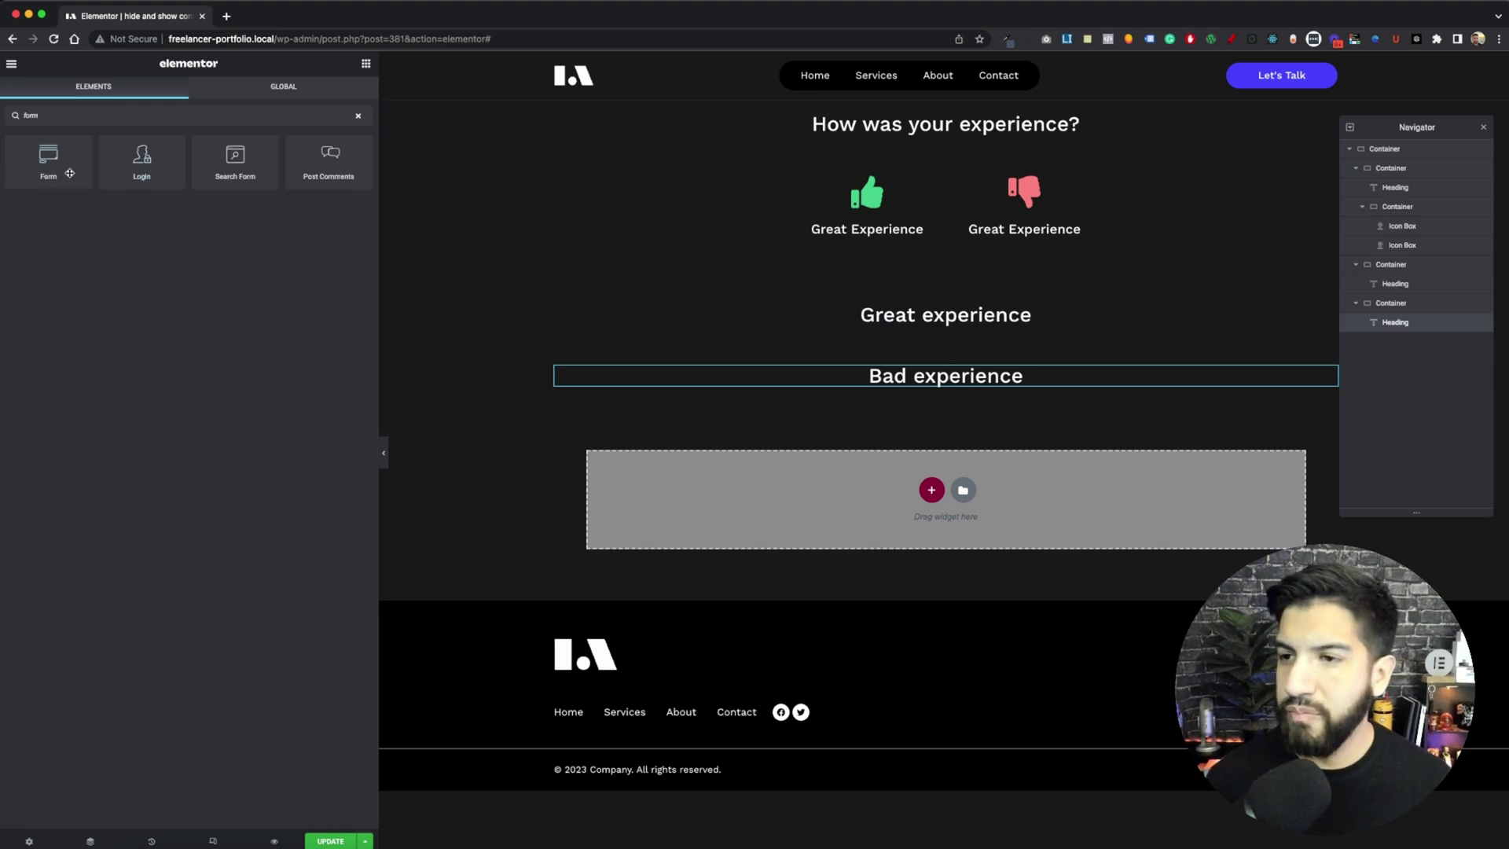
drag(76, 192, 904, 322)
Copy the form and paste it directly below the "Bad experience" heading, inside that heading's container.
right_click(772, 420)
click(832, 474)
right_click(982, 594)
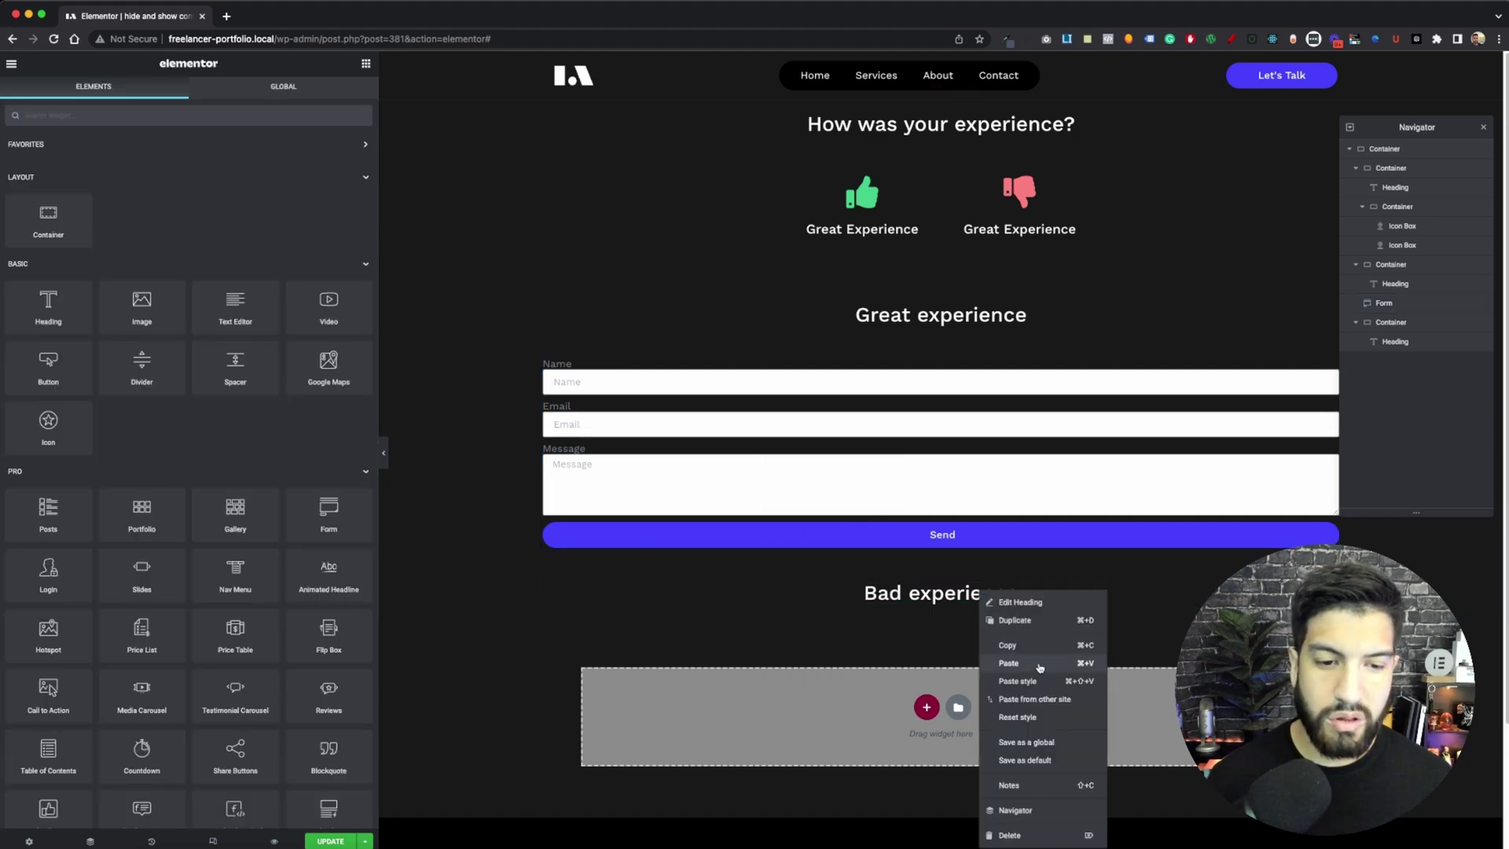
click(1006, 662)
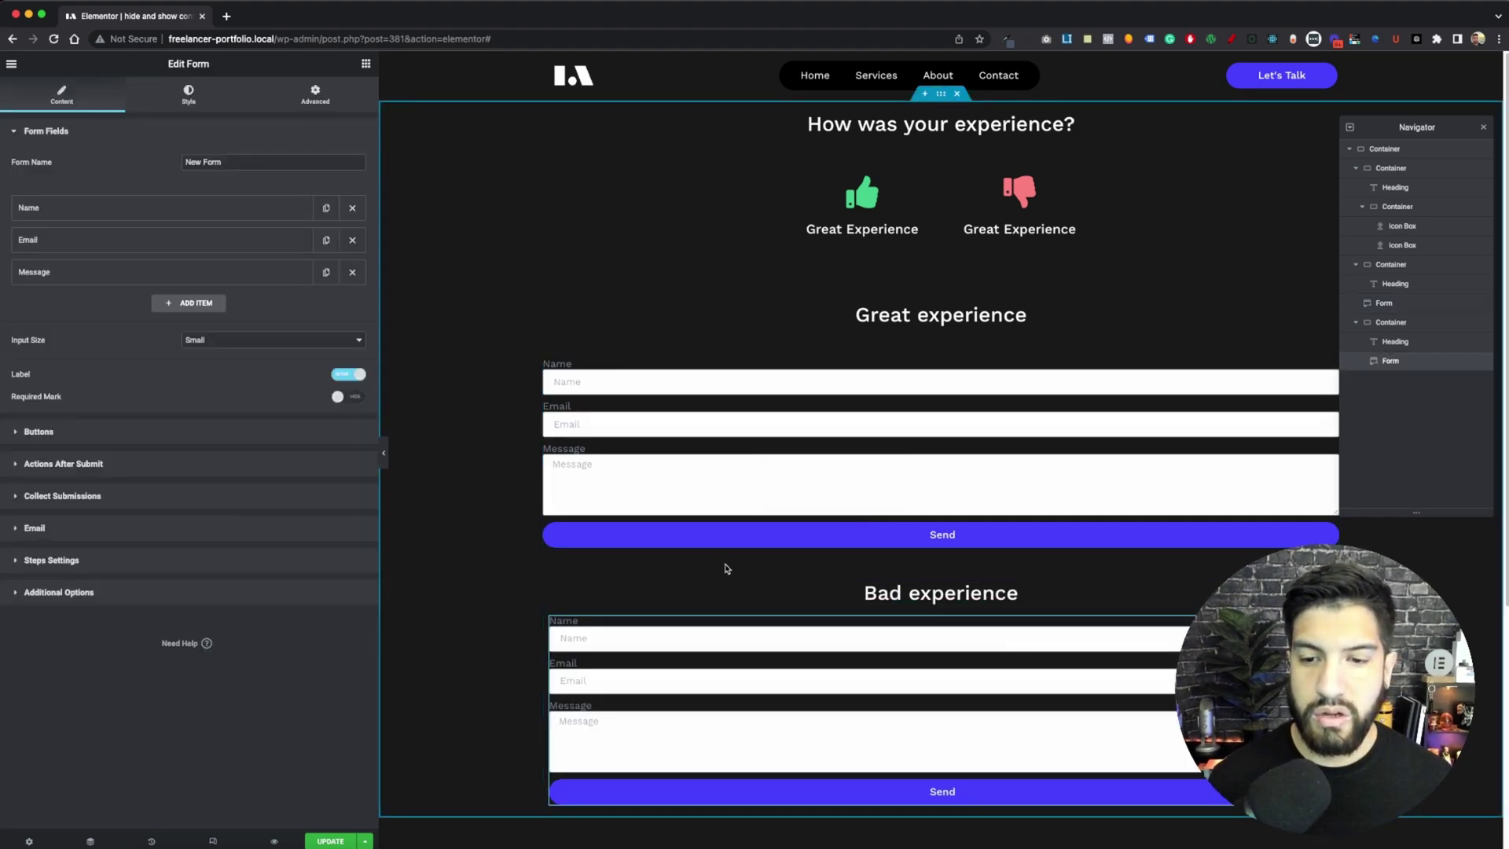